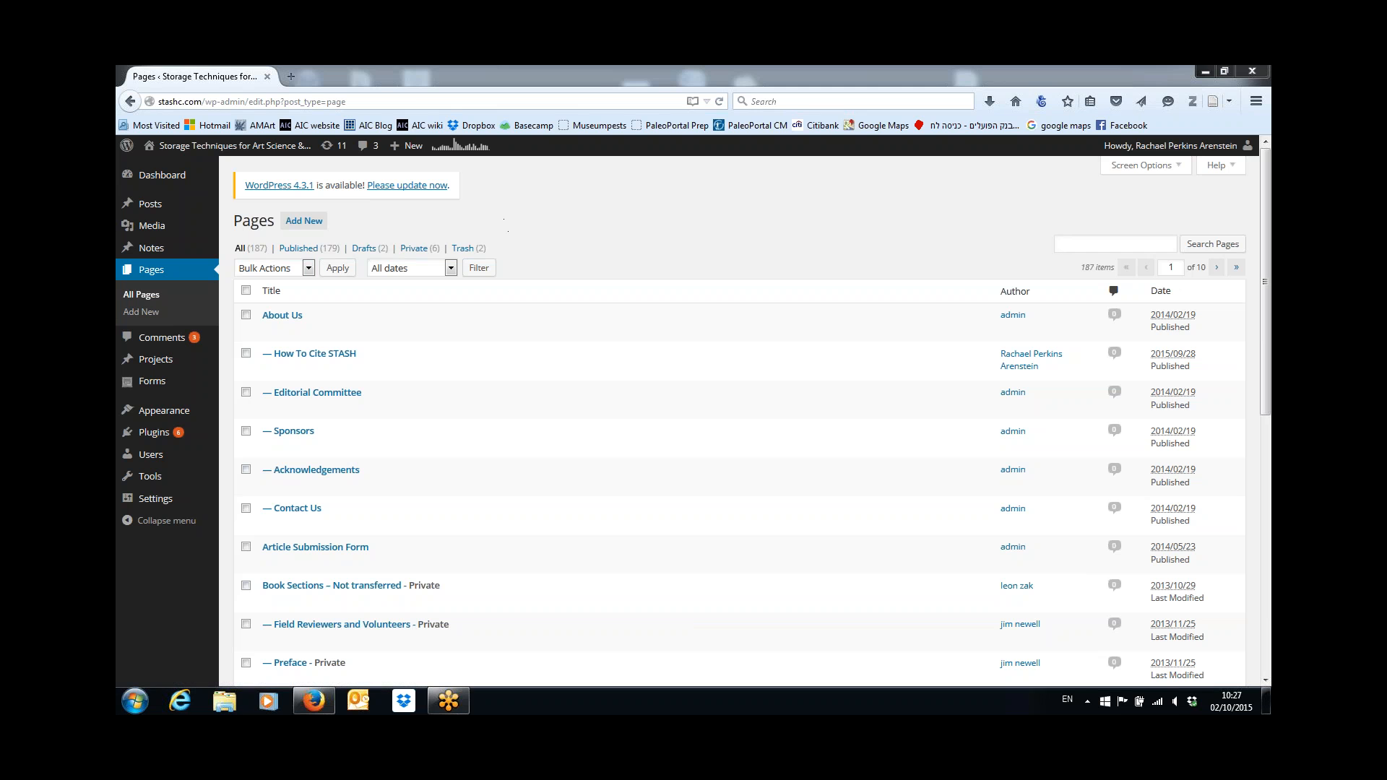
Open the draft "Creating a Custom Enclosure for Oversized Rolled Graphic Recordings" for editing, then review and save its last text module
left_click(366, 249)
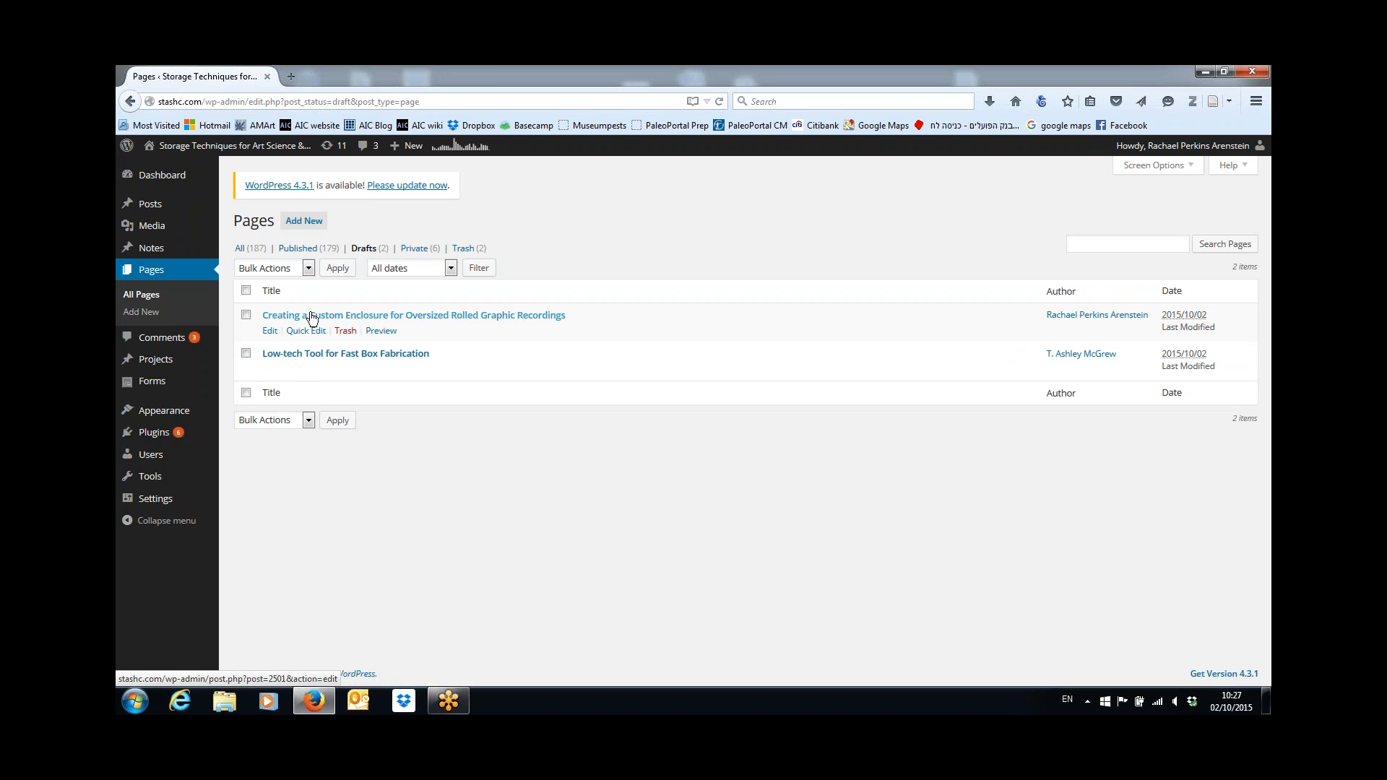
left_click(270, 334)
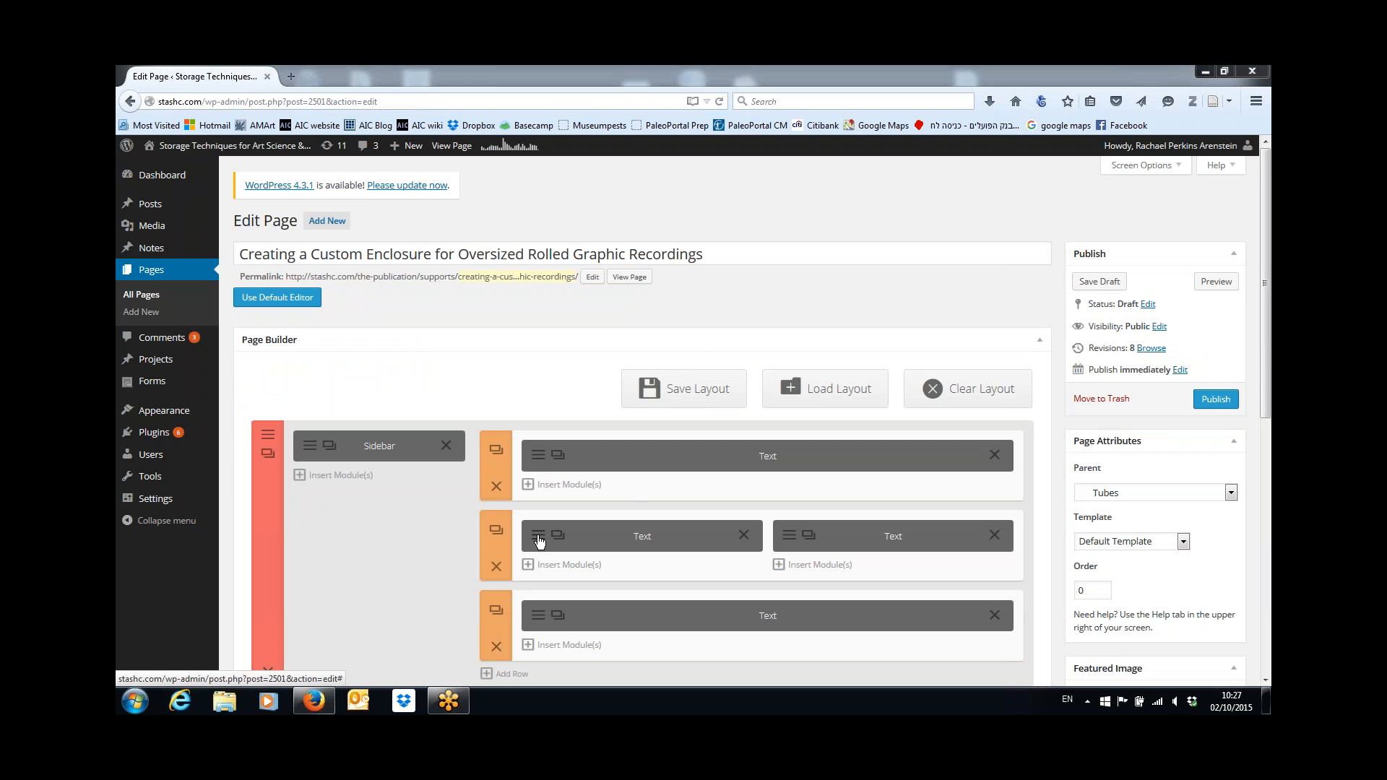
left_click(536, 620)
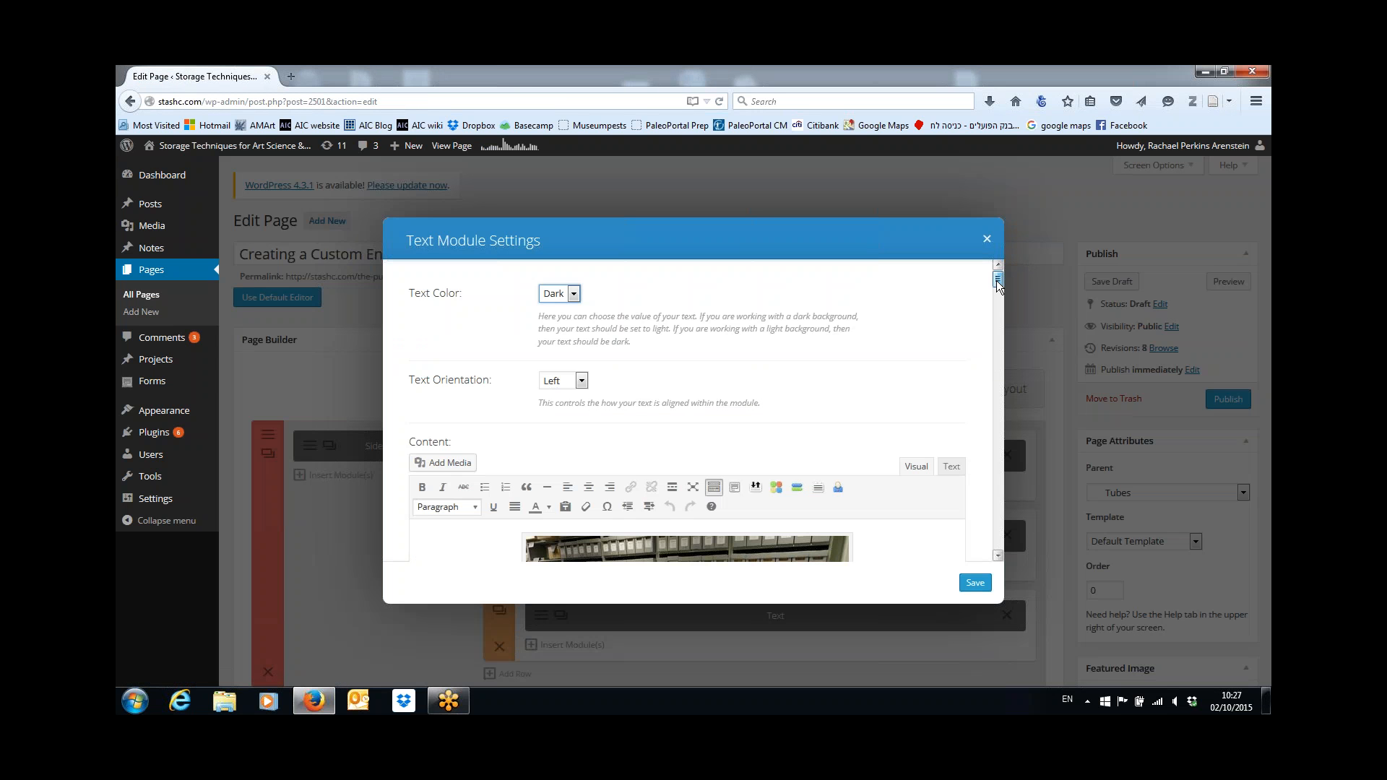
mouse_move(997, 282)
left_mouse_down()
mouse_move(1003, 539)
mouse_move(1025, 430)
mouse_move(1023, 280)
left_mouse_up()
left_click(976, 582)
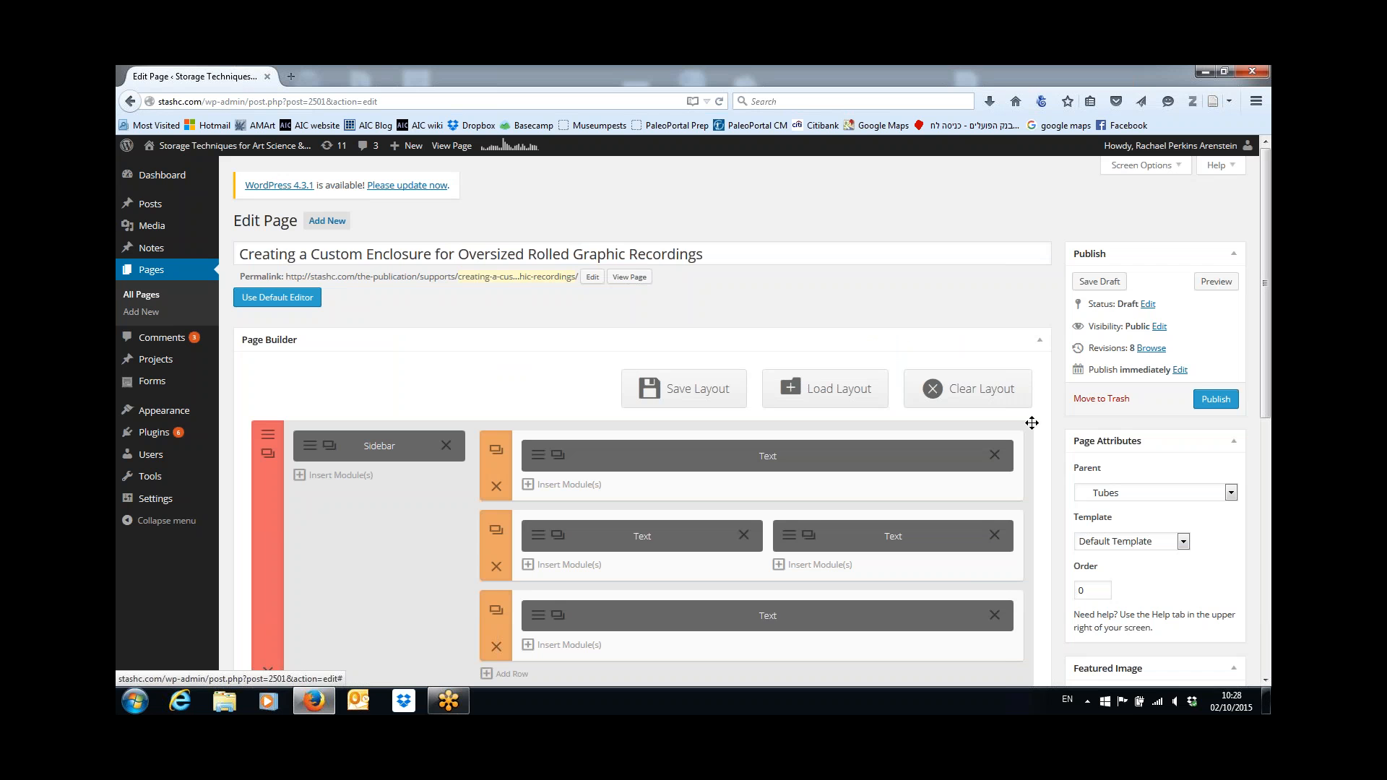
Publish the custom enclosure page and look over its public version
left_click(1216, 400)
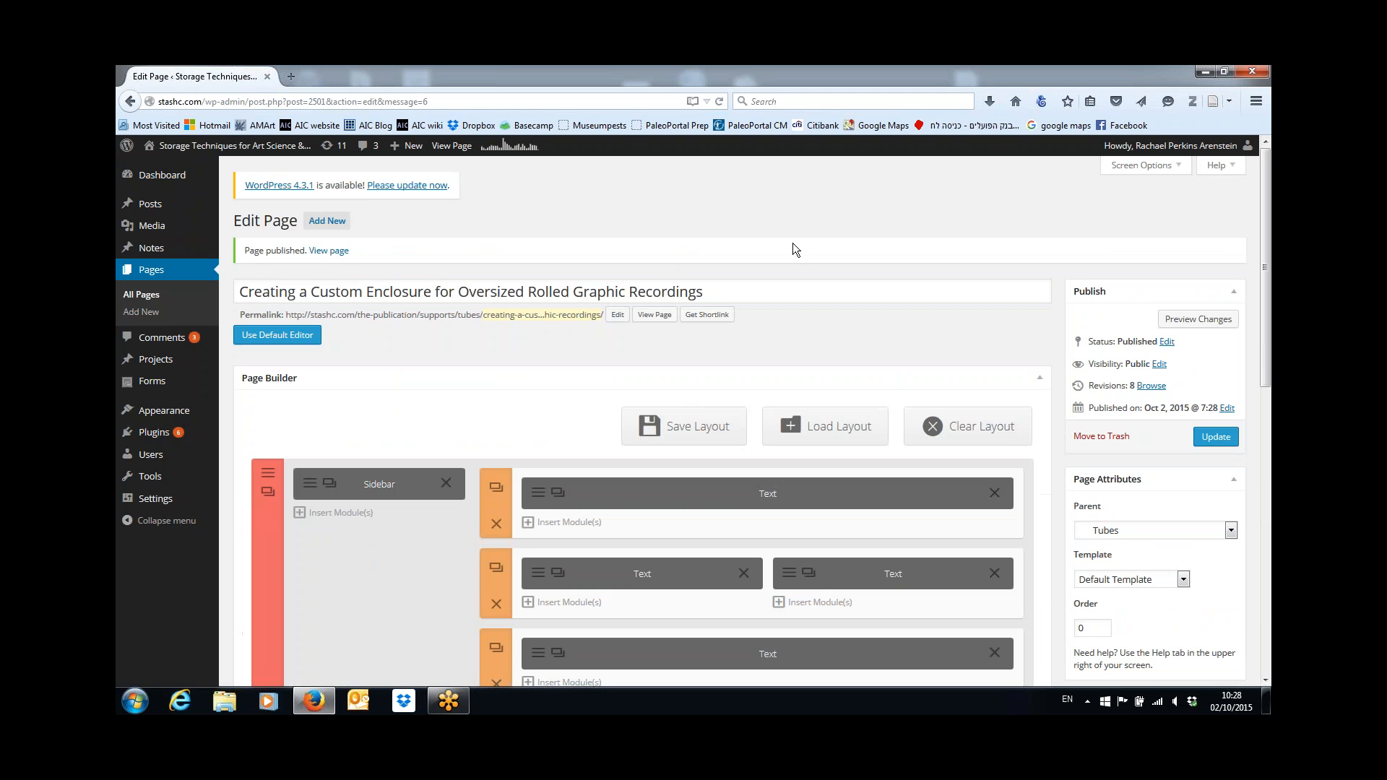
left_click(449, 149)
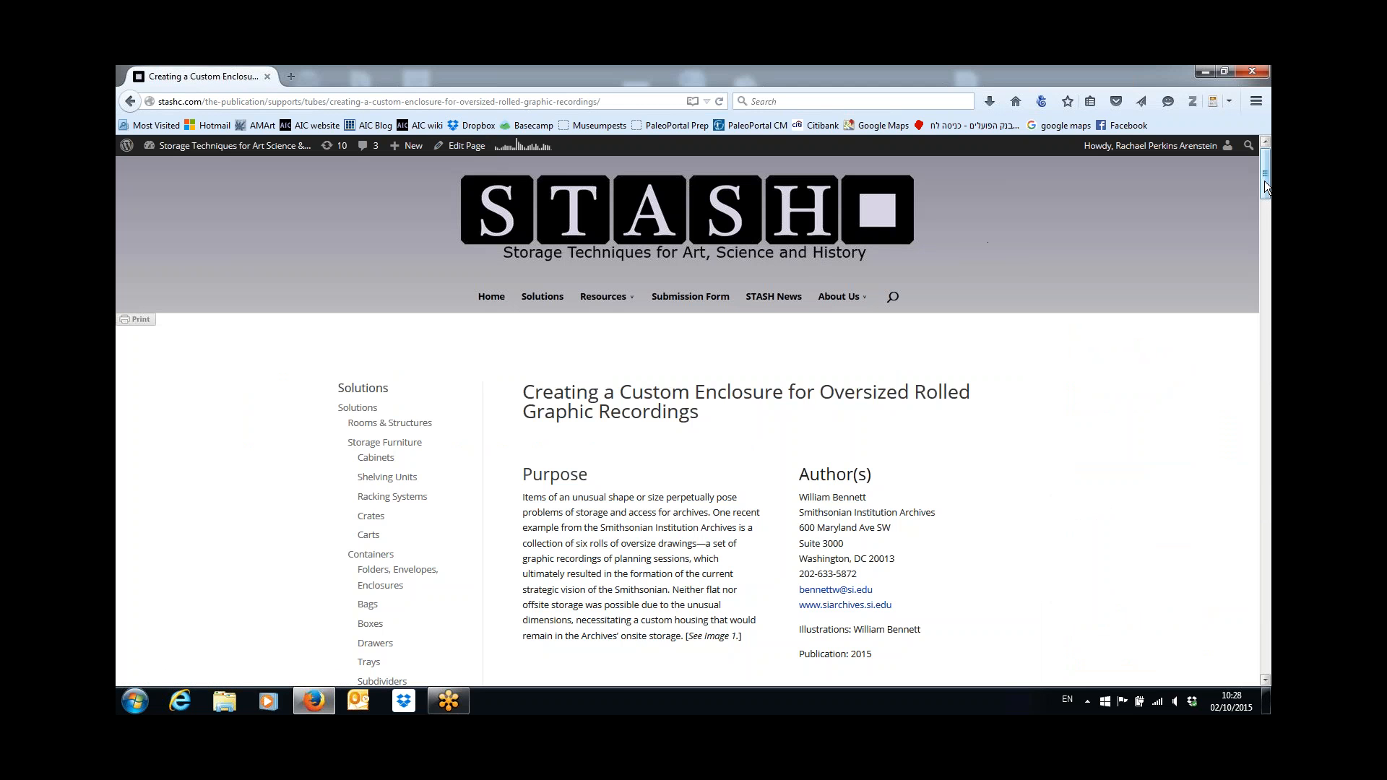
mouse_move(1264, 183)
left_mouse_down()
mouse_move(1237, 607)
mouse_move(1265, 209)
left_mouse_up()
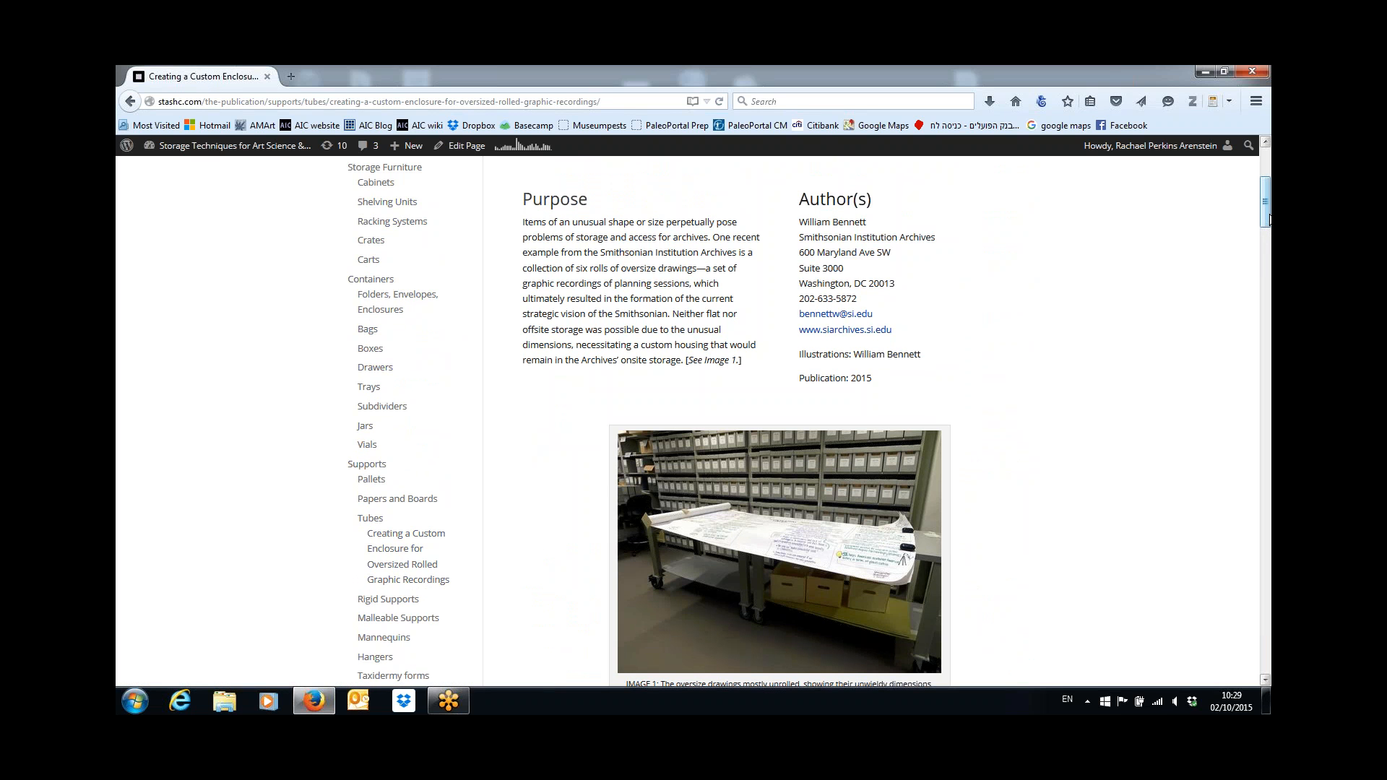
left_click_drag(1266, 214, 1266, 185)
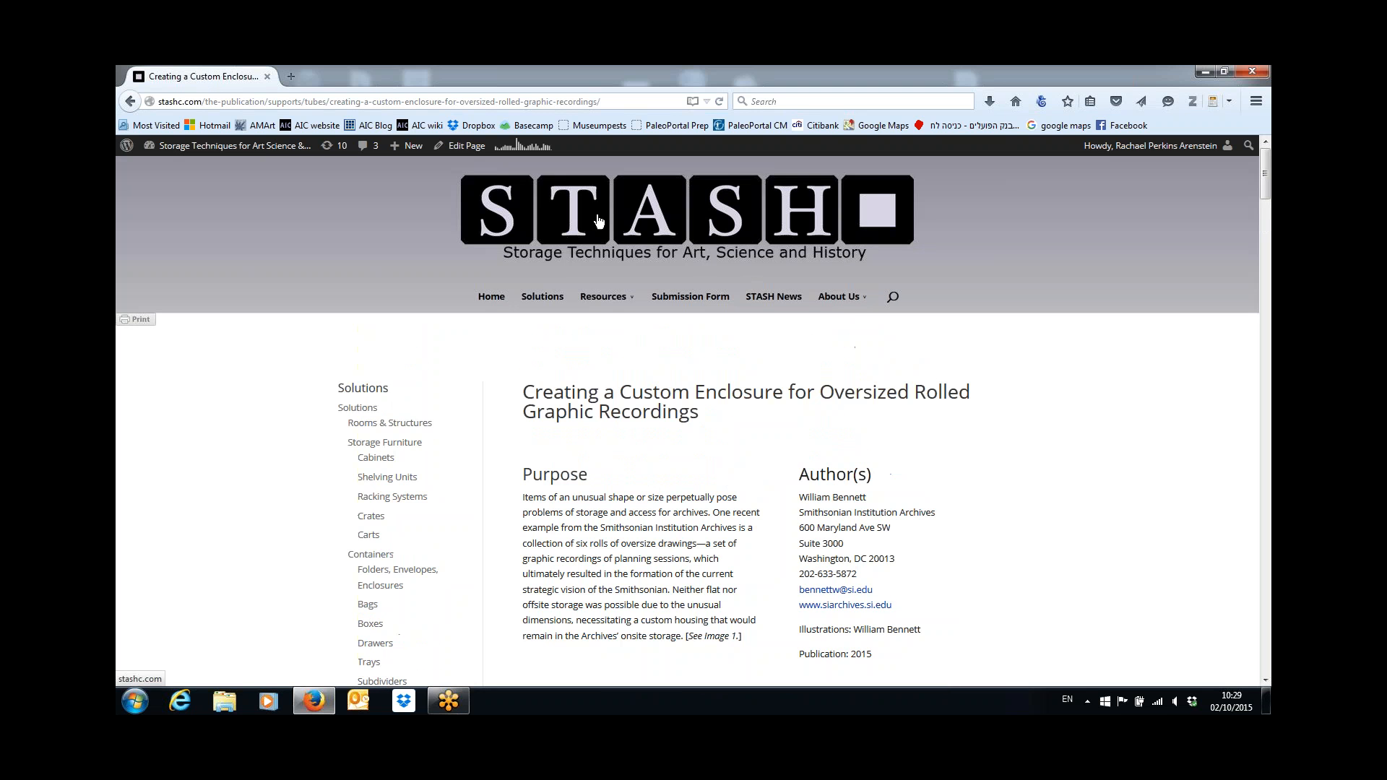
Reopen the custom enclosure page for editing, set its parent page to Boxes and update it
left_click(469, 149)
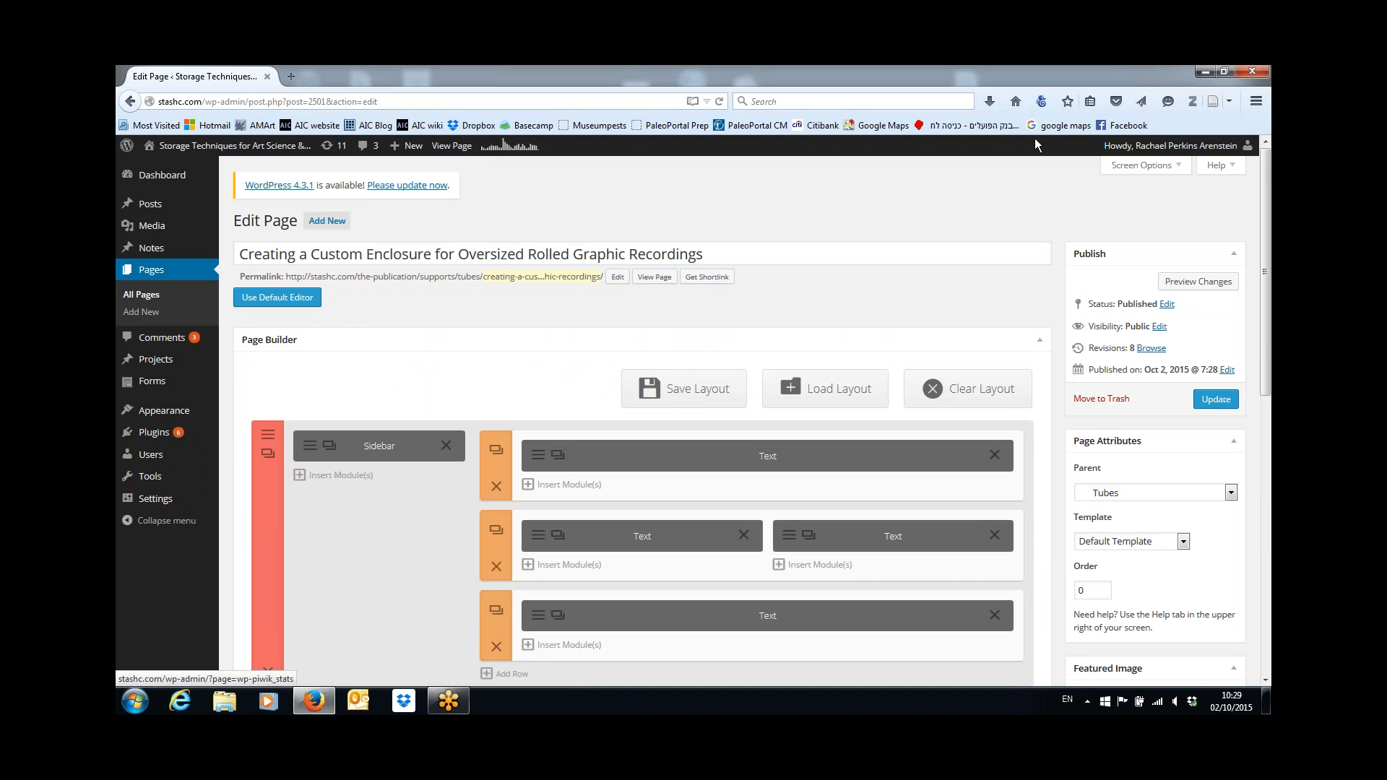
left_click_drag(1264, 220, 1266, 288)
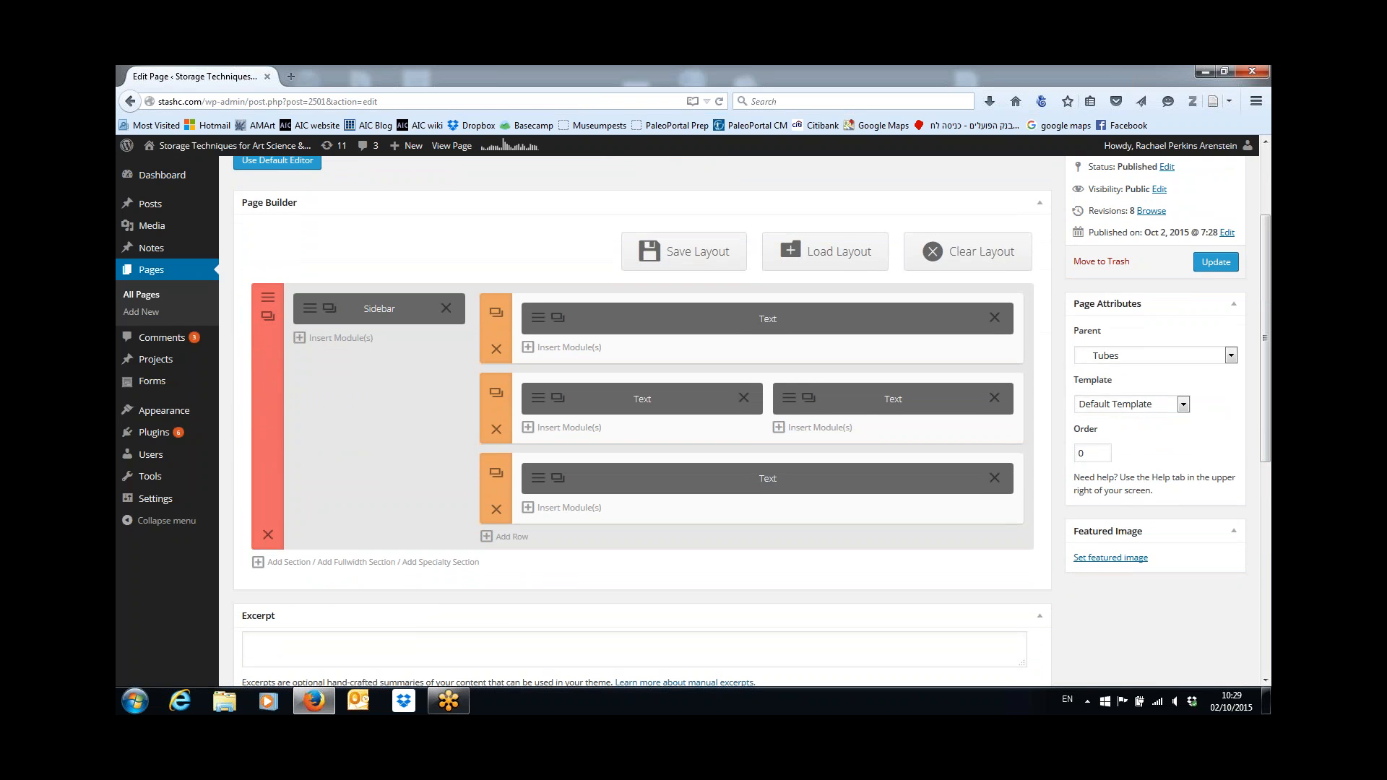
left_click(1231, 357)
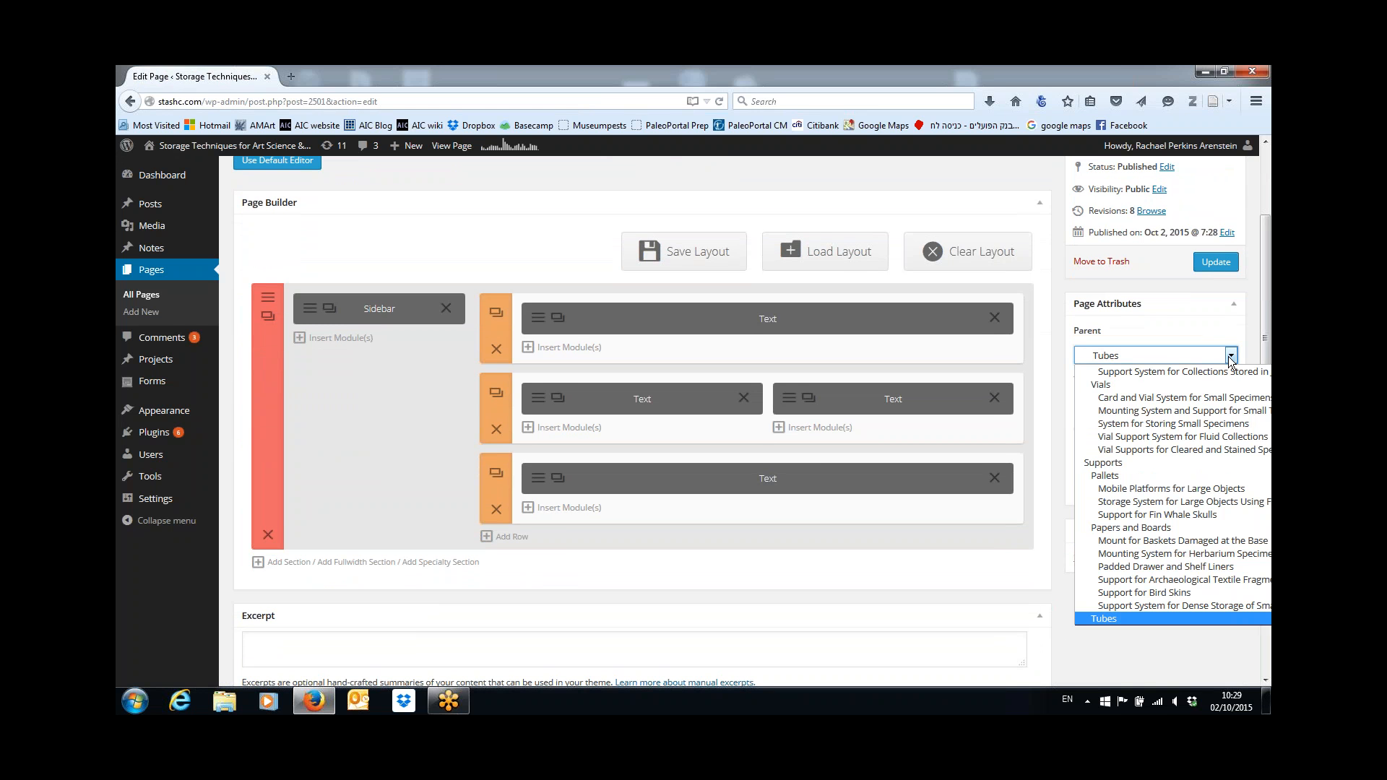
key("Up")
key("Up")
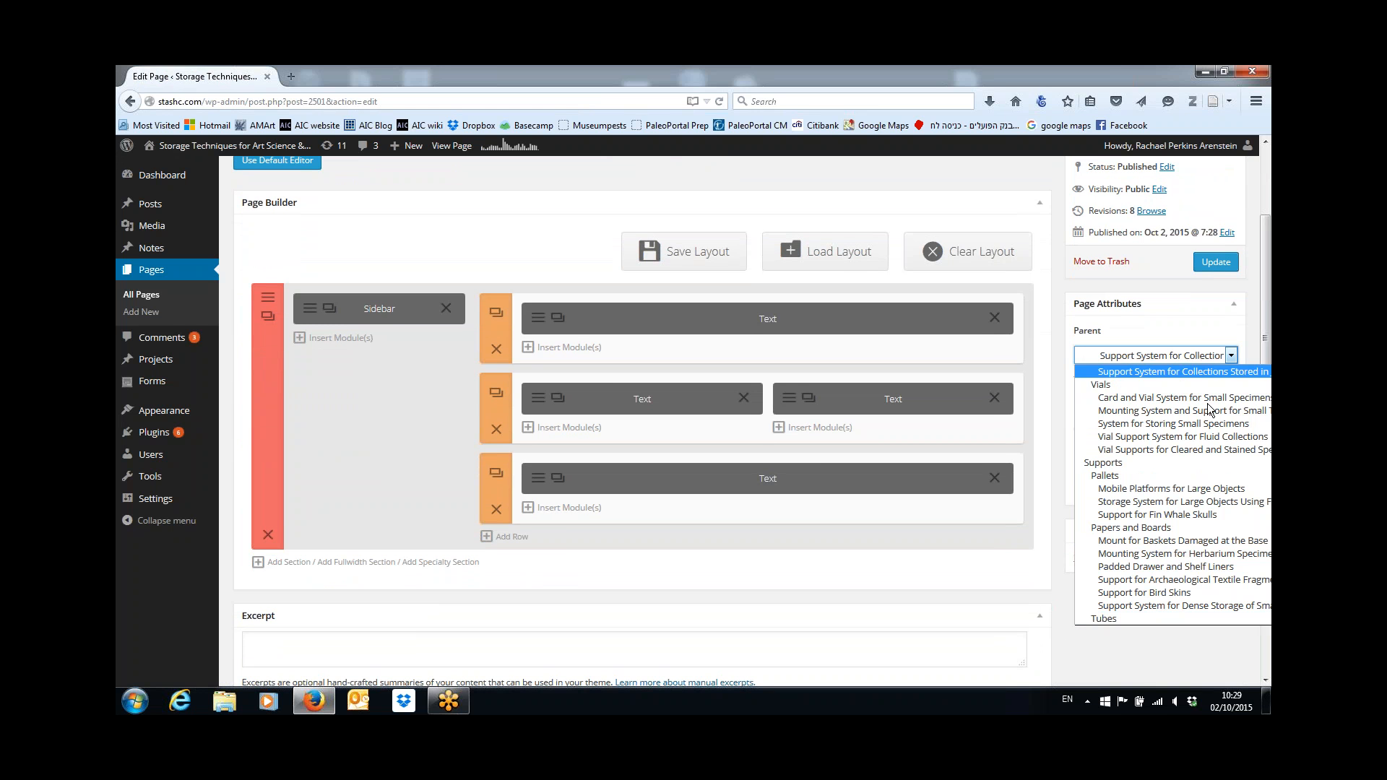
key("Up")
key("Up")
key("Up")
key("Up")
key("Up")
key("Up")
key("Up")
key("Up")
key("Up")
key("Up")
key("Up")
key("Up")
key("Up")
key("Up")
key("Up")
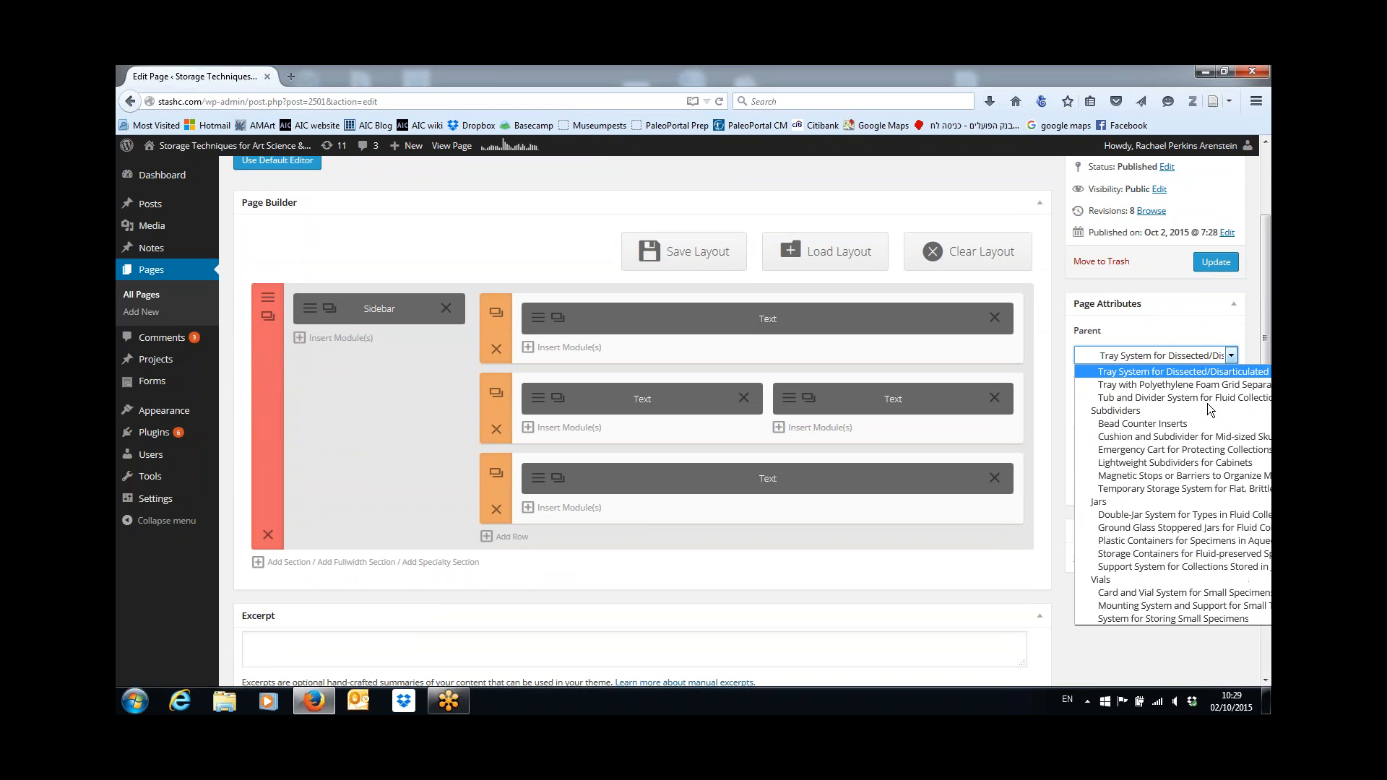
key("Up")
key("Up")
key("Up")
key("Up")
key("Up")
key("Up")
key("Up")
key("Up")
key("Up")
key("Up")
key("Up")
key("Up")
key("Up")
key("Up")
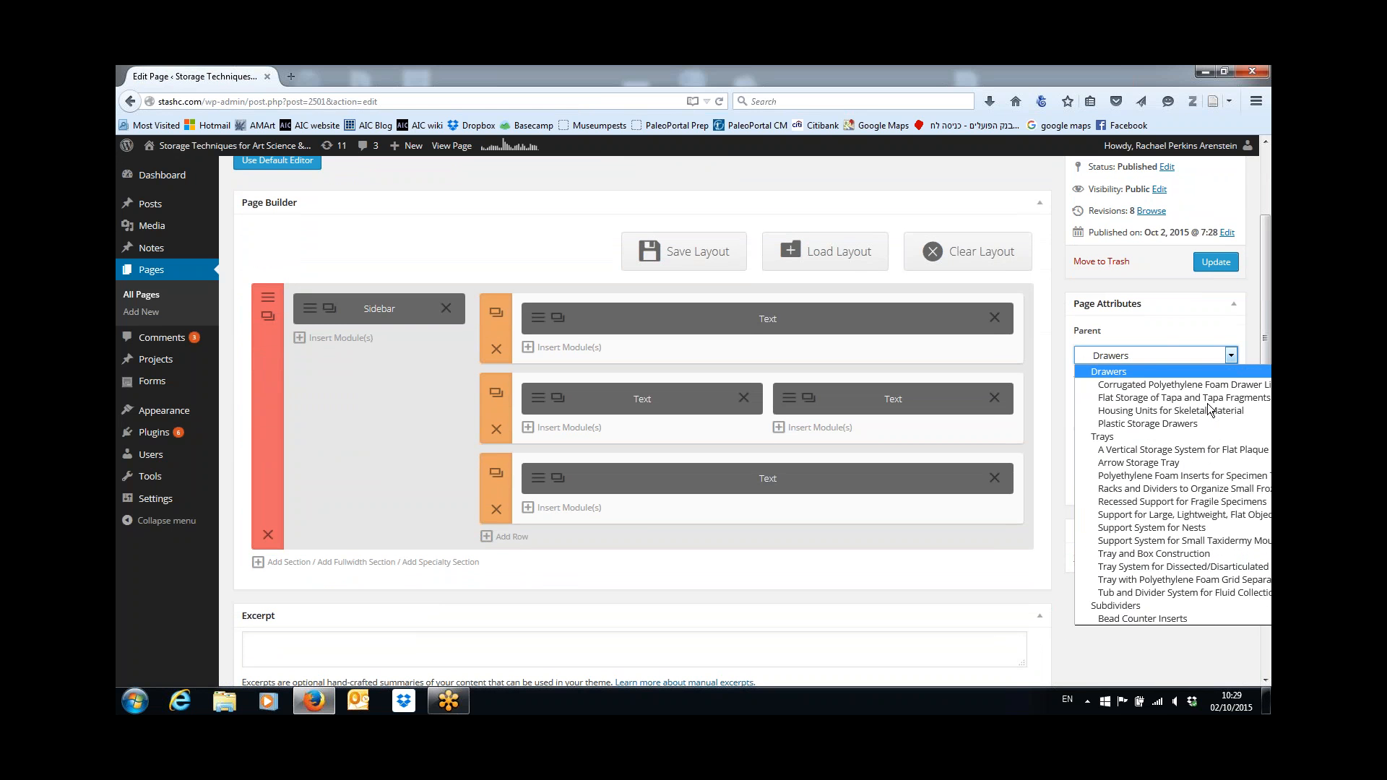
key("Up")
key("Up")
key("Up")
key("Up")
key("Up")
key("Up")
key("Up")
key("Up")
key("Up")
key("Up")
key("Up")
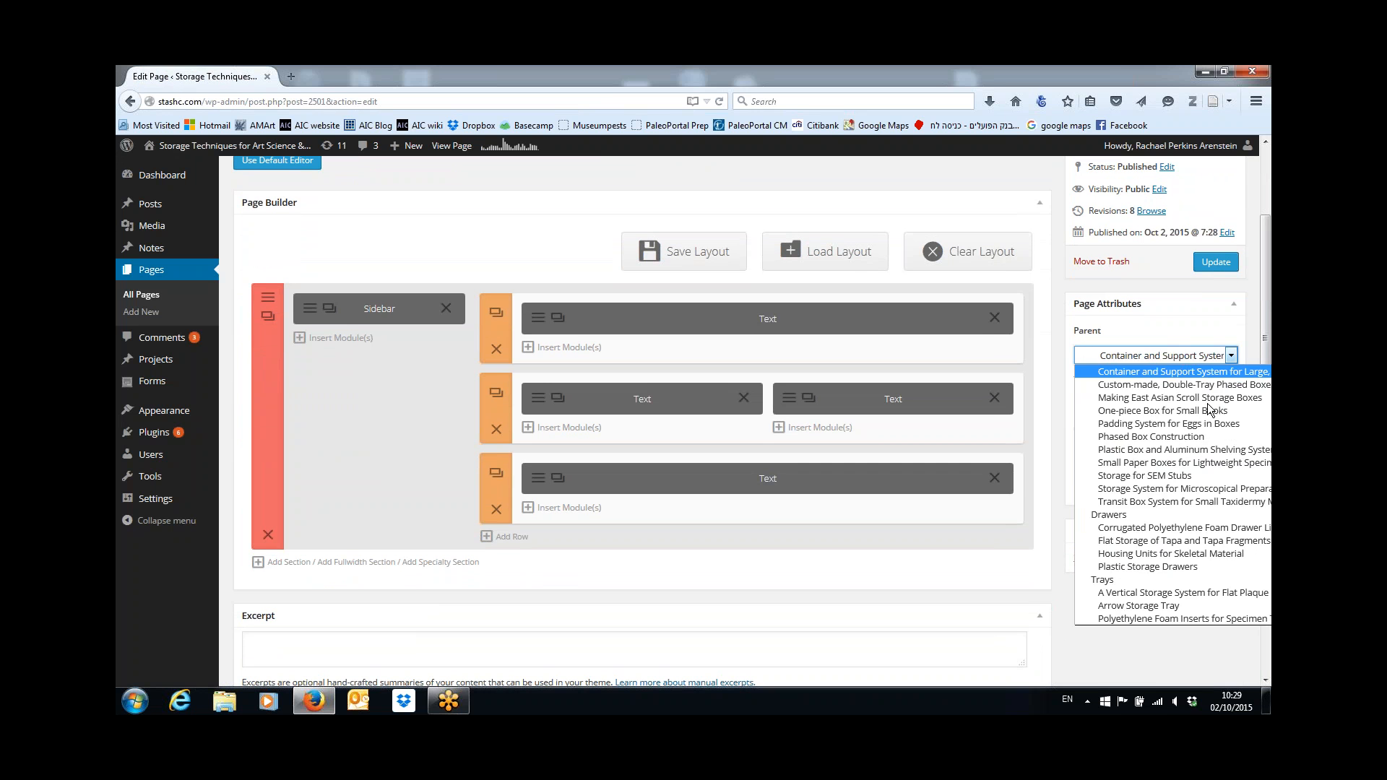
key("Up")
key("Up")
key("Up")
key("Up")
key("Up")
key("Up")
key("Up")
key("Up")
key("Up")
key("Up")
key("Up")
key("Down")
key("Down")
key("Down")
key("Down")
key("Down")
key("Down")
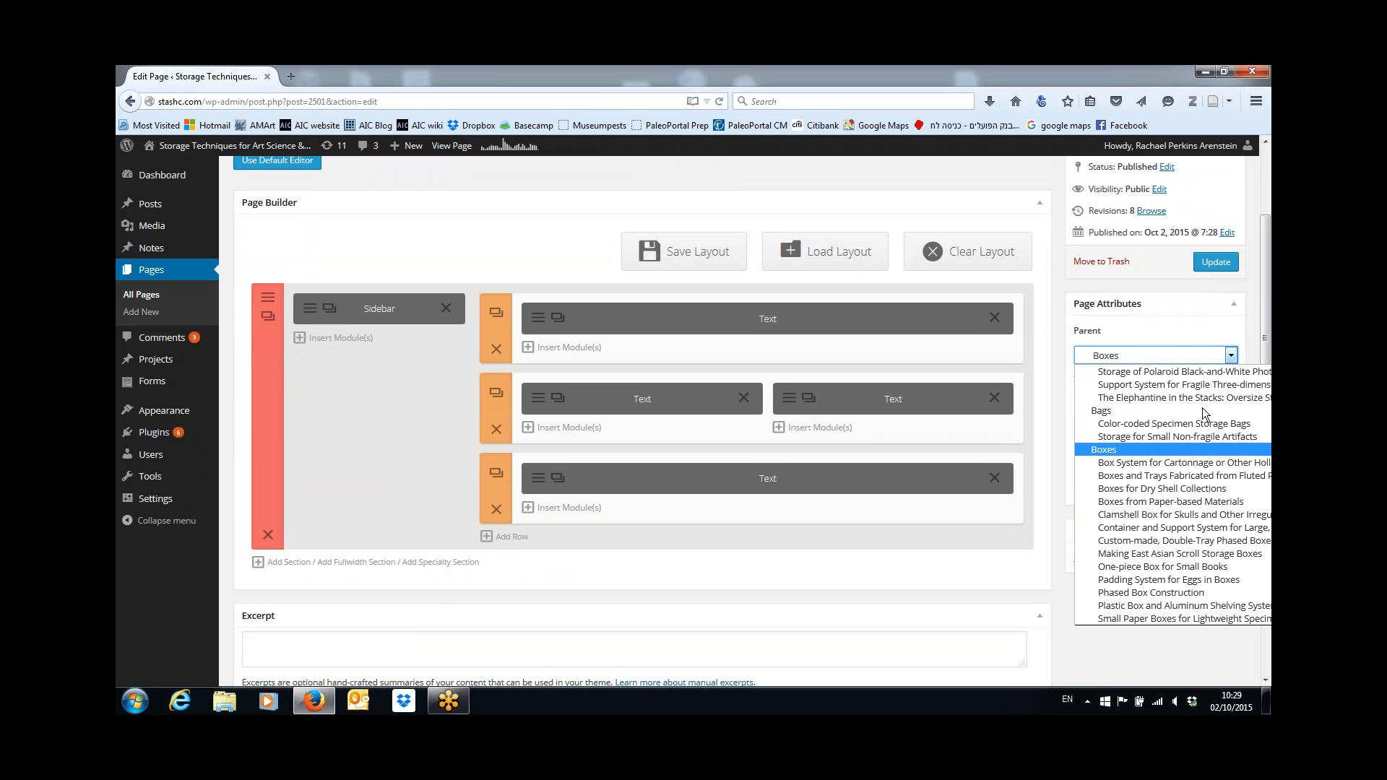
left_click(1120, 453)
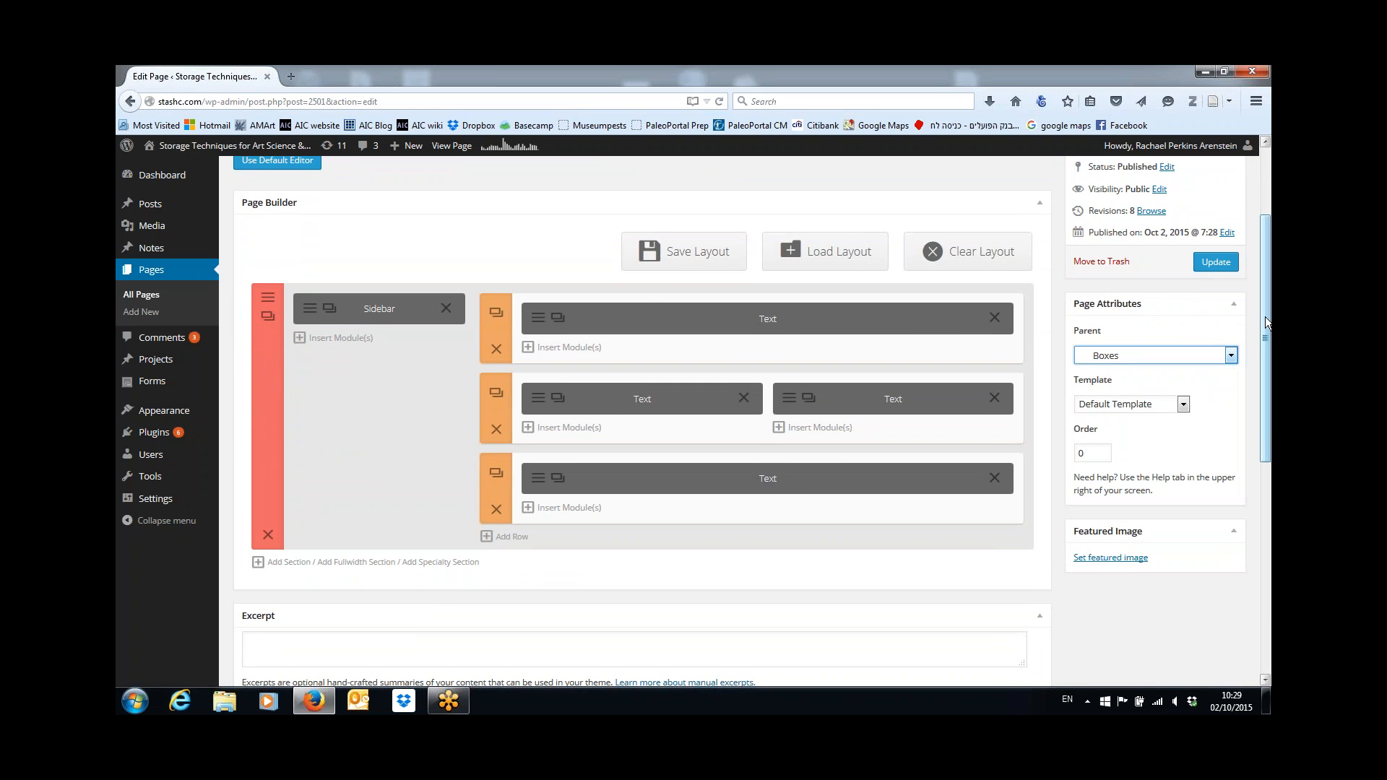
left_click_drag(1264, 316, 1256, 265)
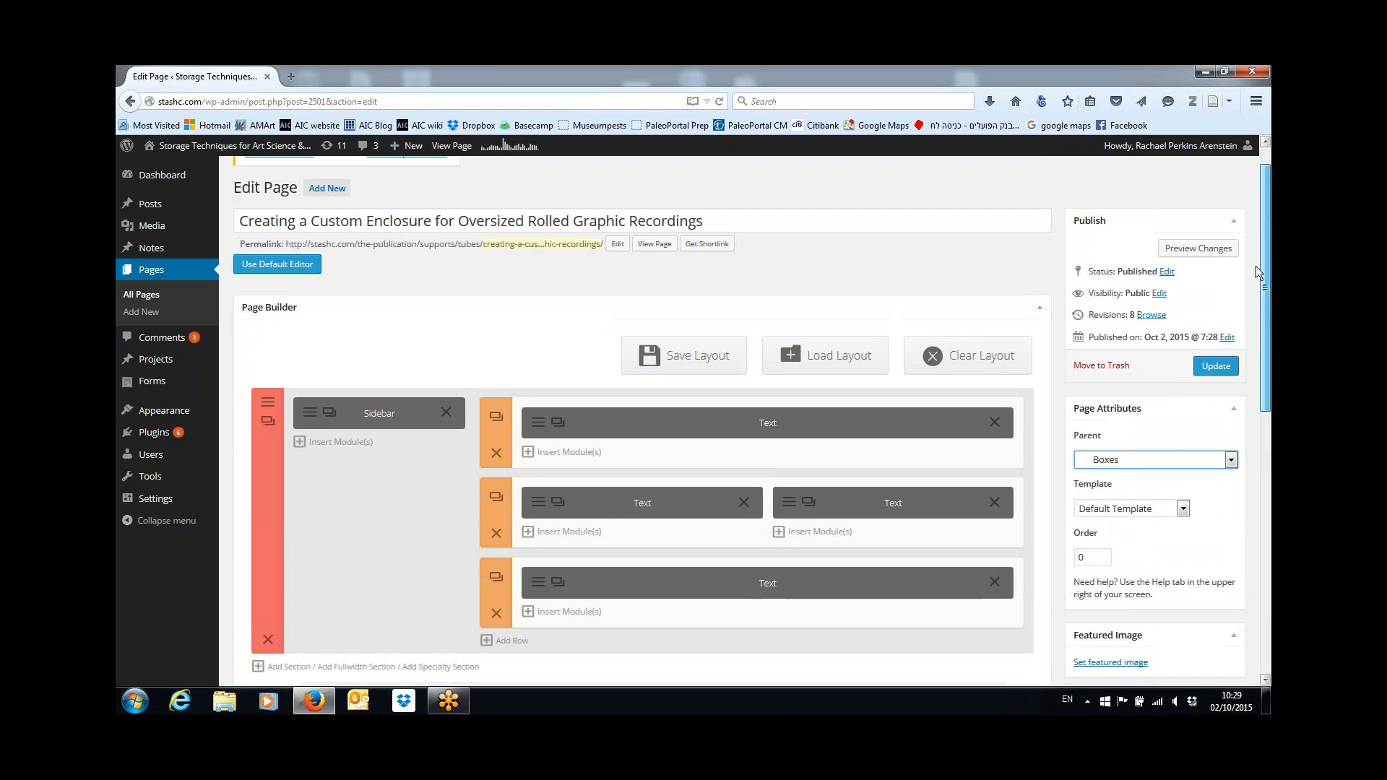
left_click(1227, 358)
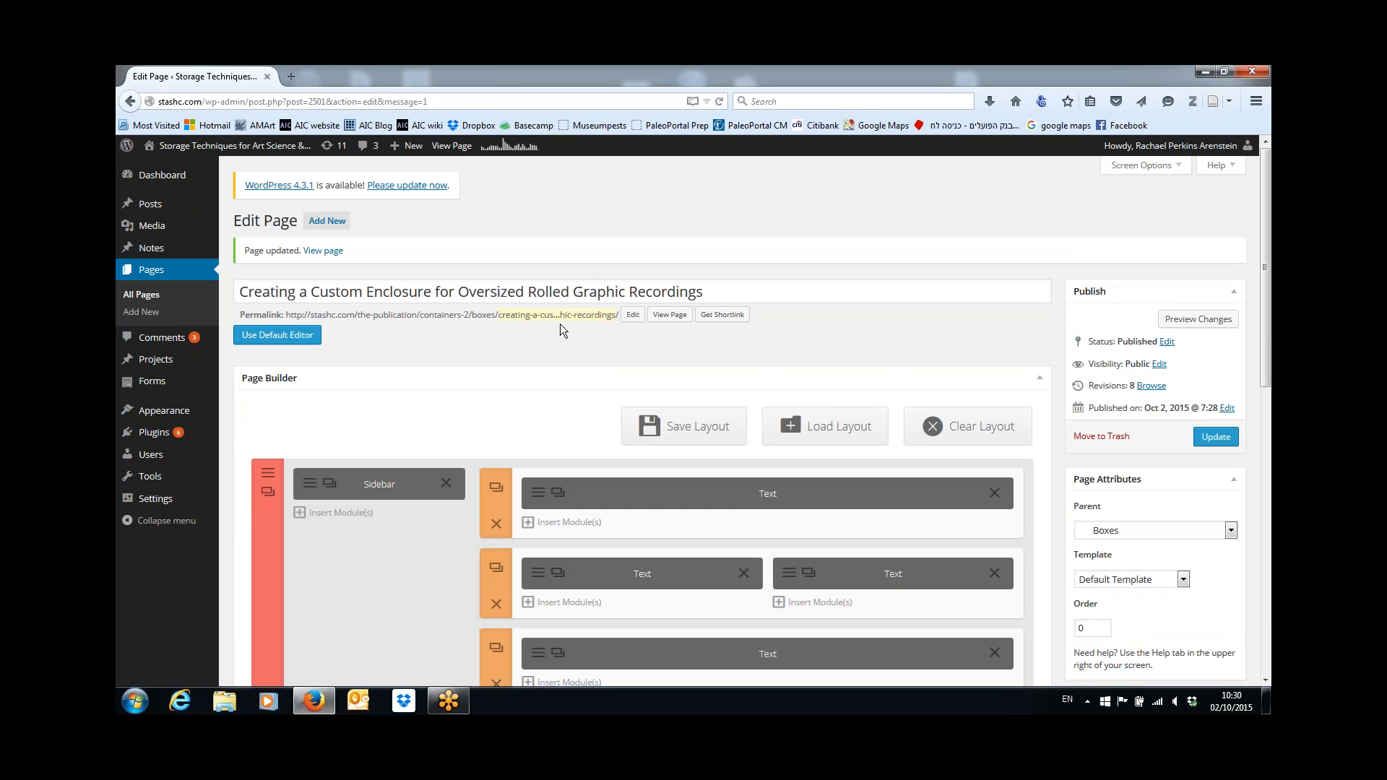
Get the custom enclosure page's shortlink and close the URL dialog
left_click(722, 315)
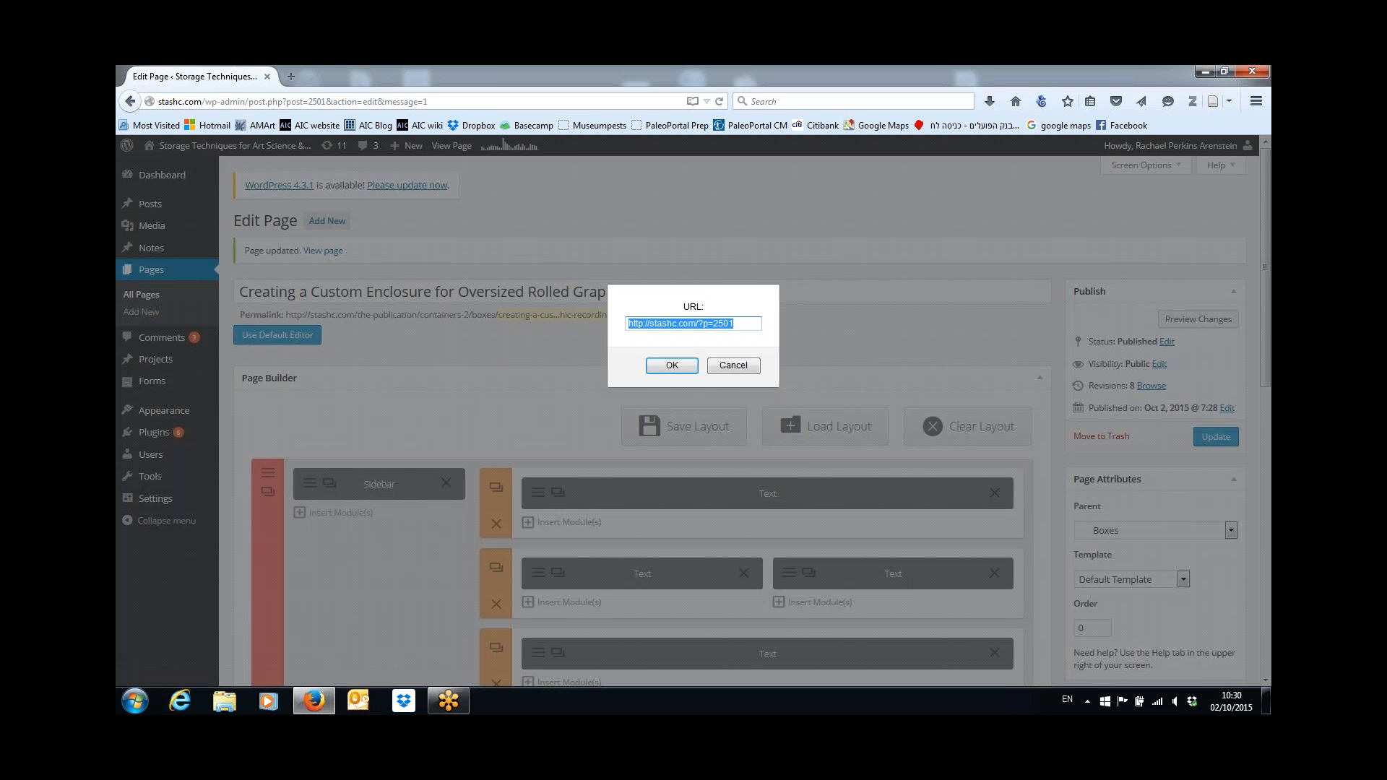
left_click(738, 325)
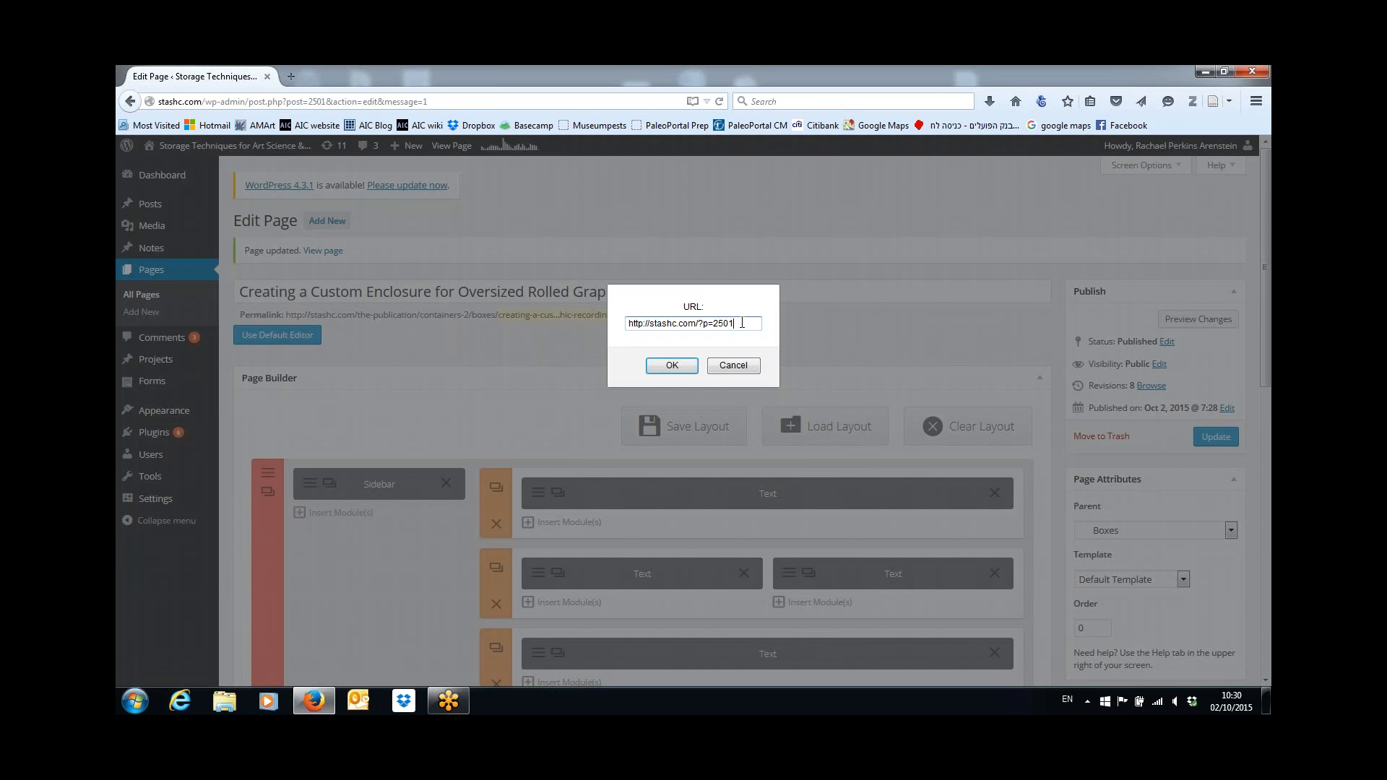
left_click(672, 365)
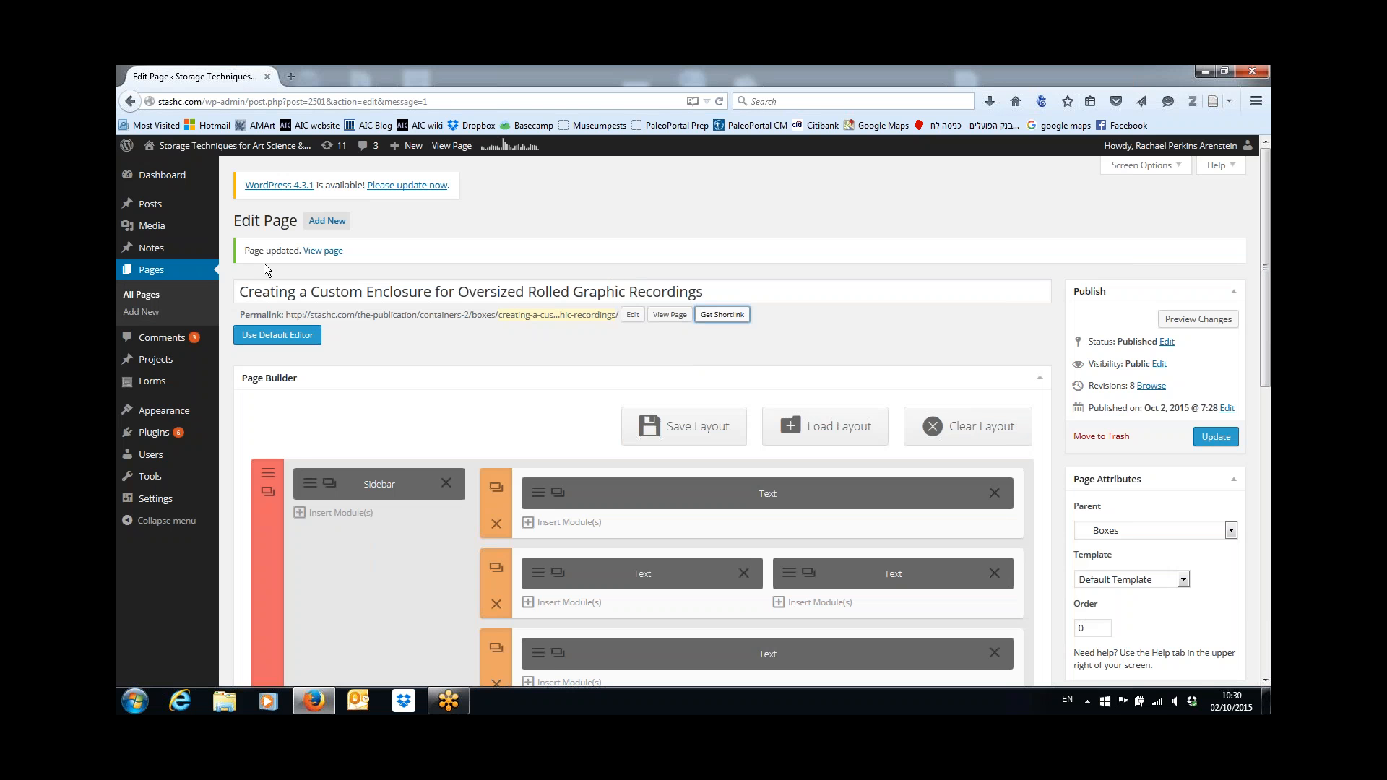
Search all pages for "home" and open the Home page for editing
left_click(148, 302)
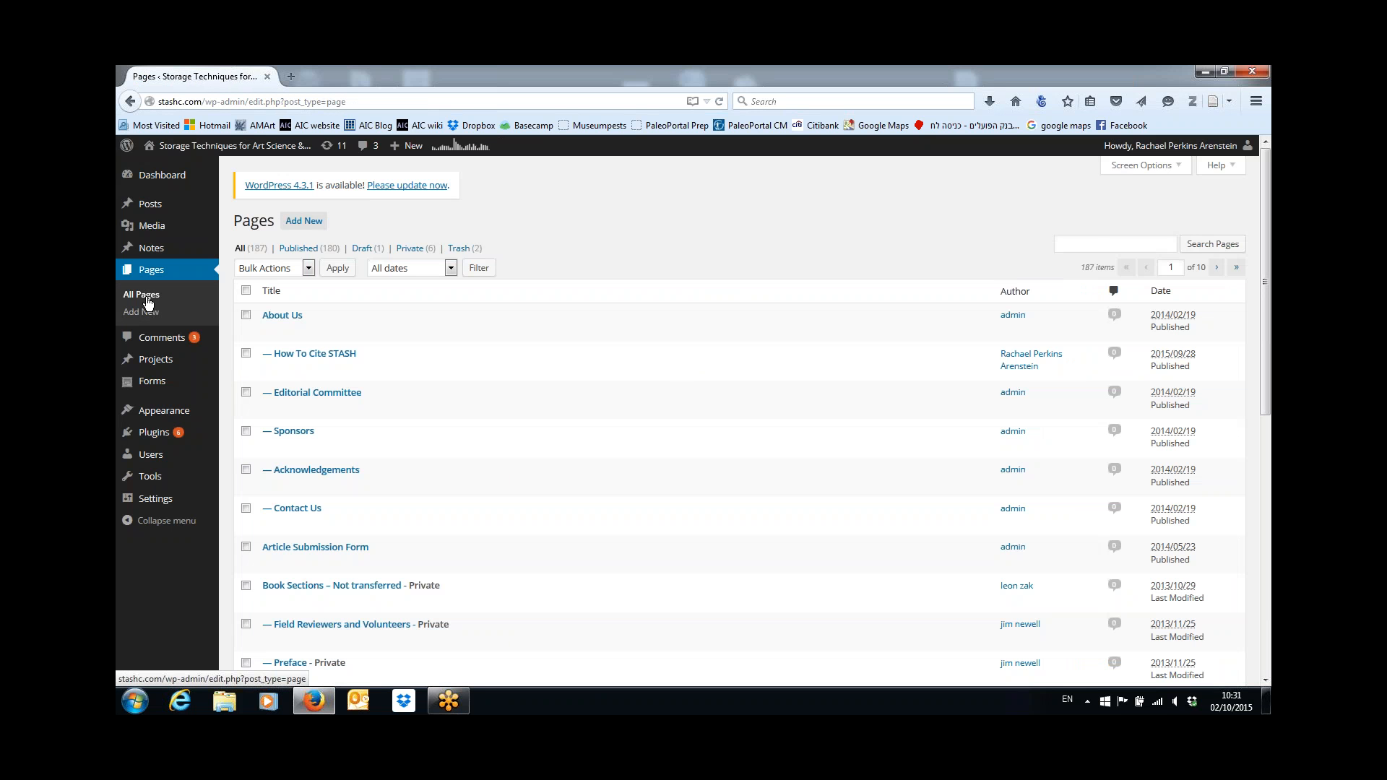
left_click(1091, 238)
type("home")
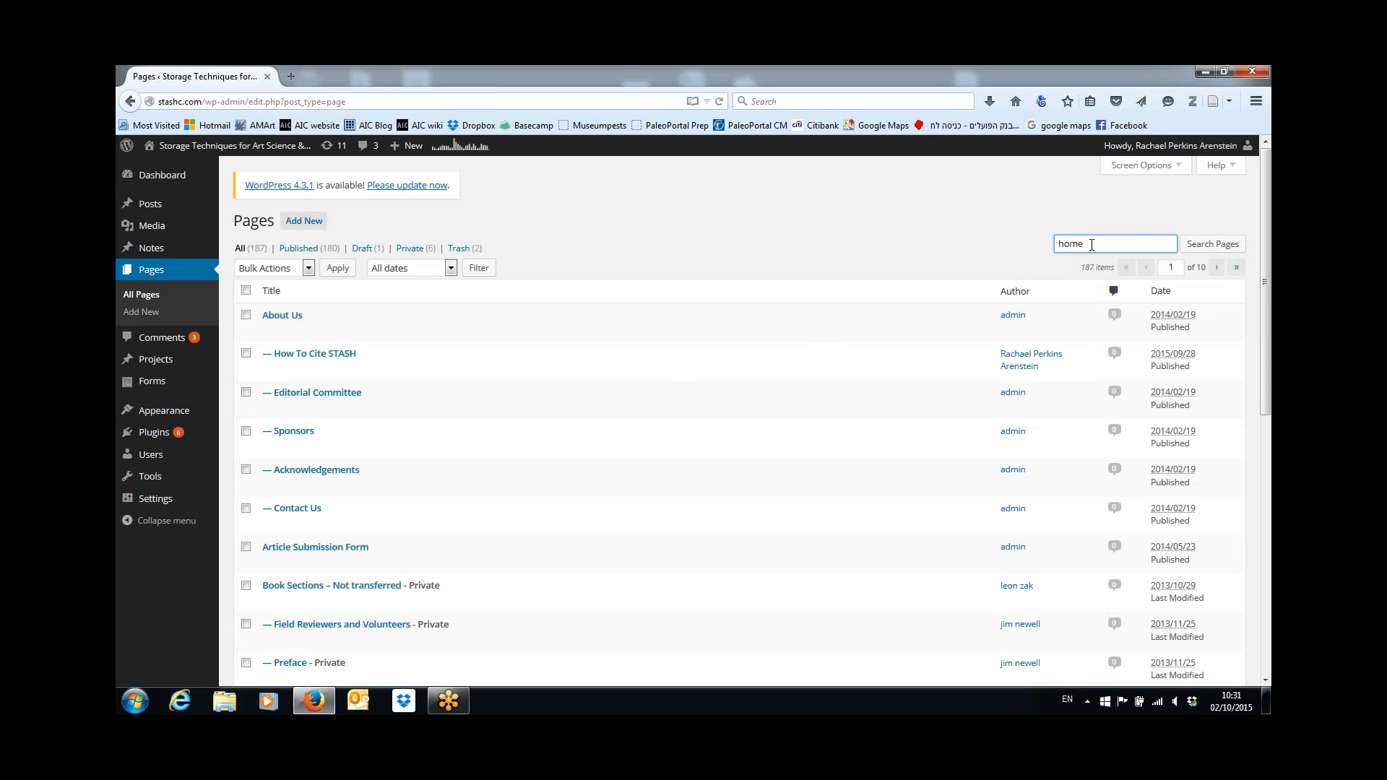
key("Return")
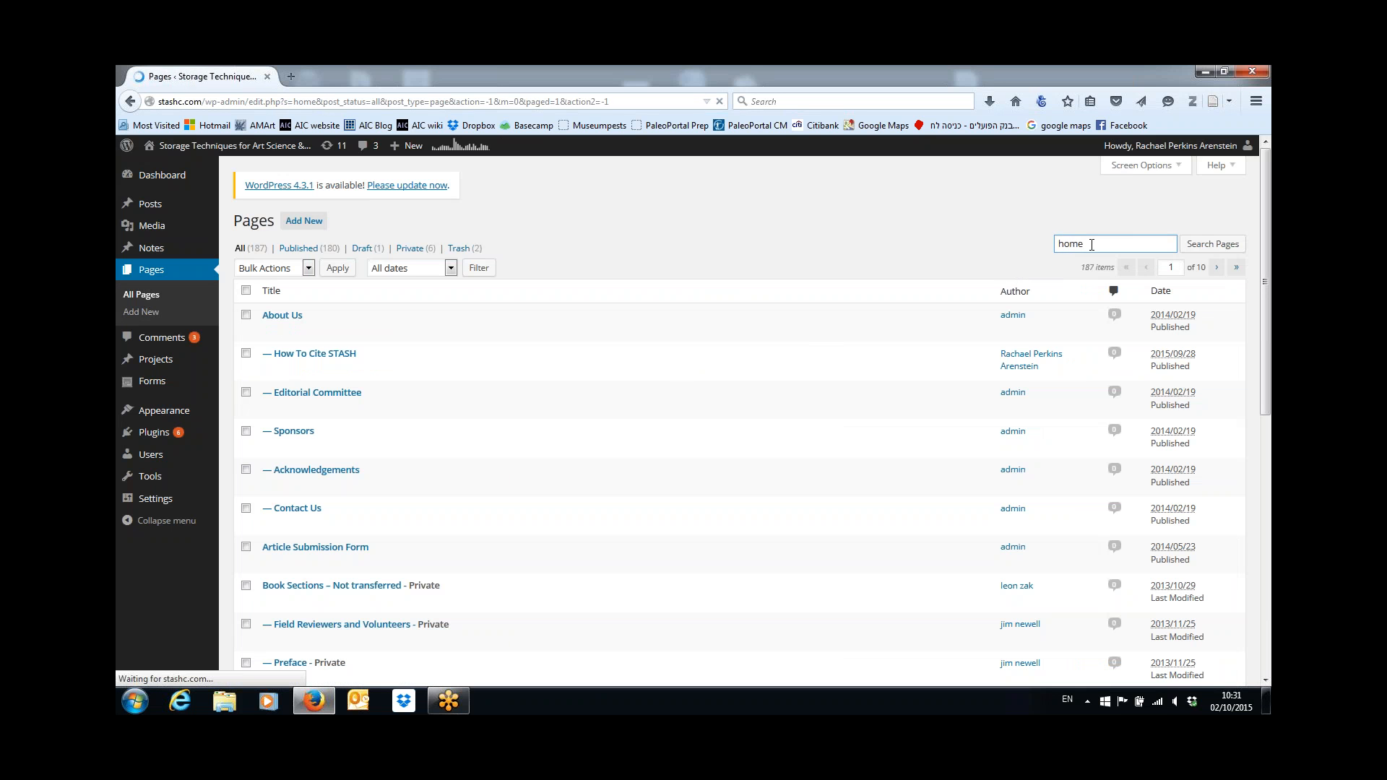
mouse_move(271, 405)
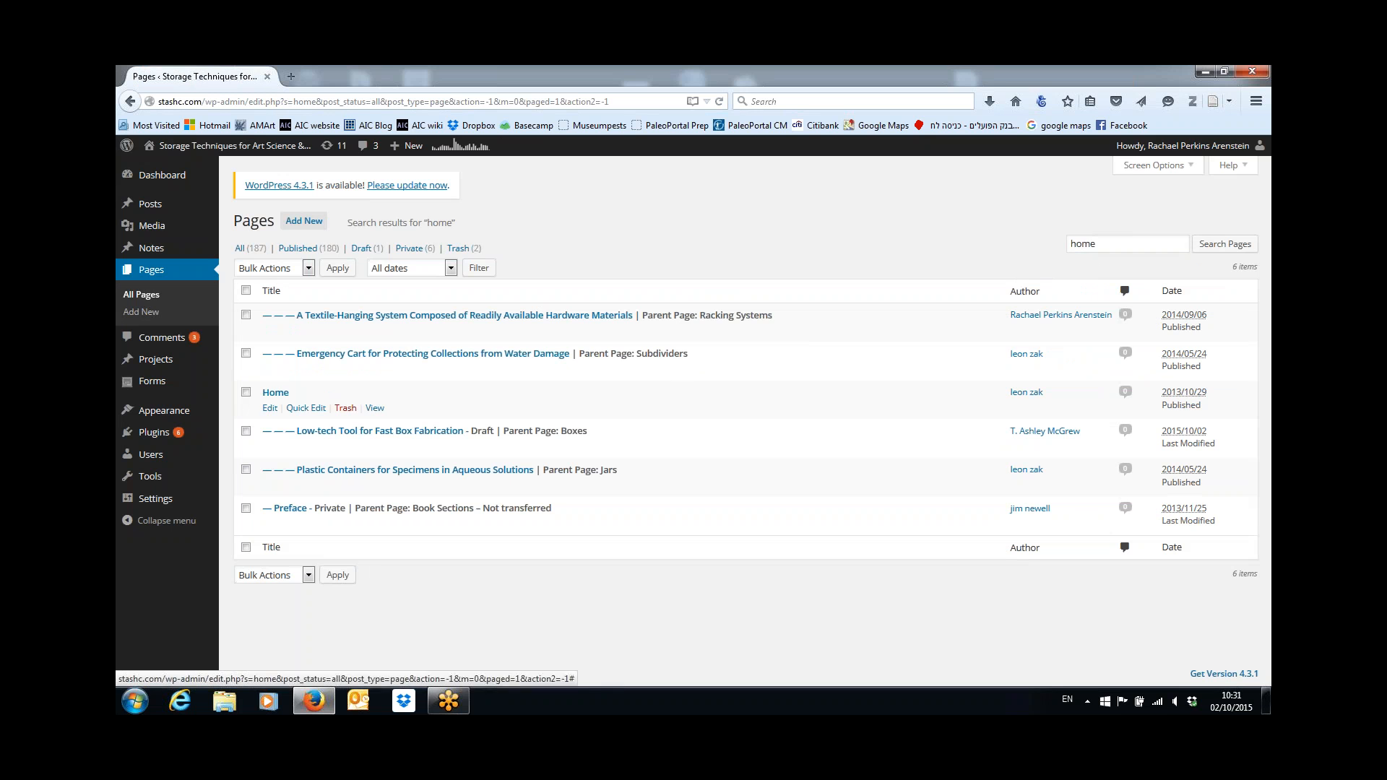
left_click(270, 409)
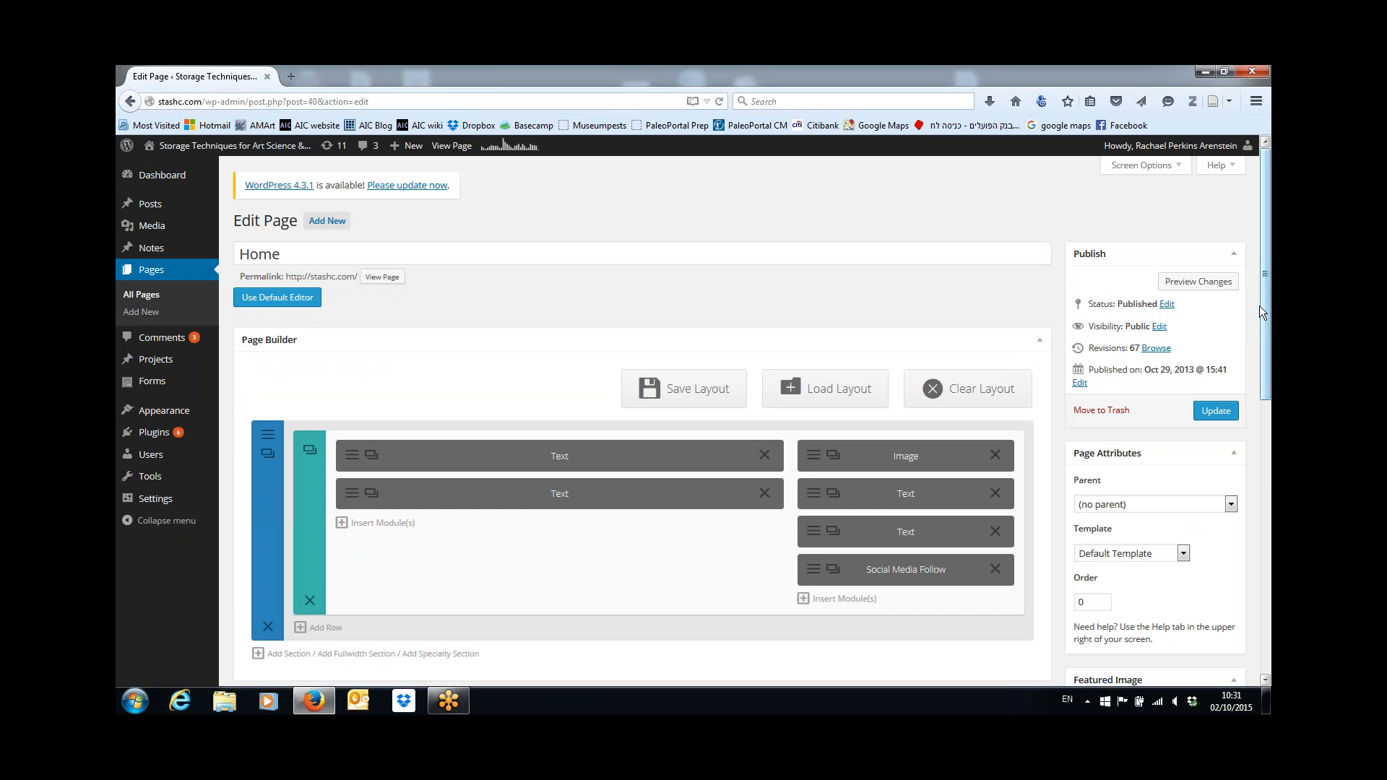
left_click_drag(1260, 306, 1263, 335)
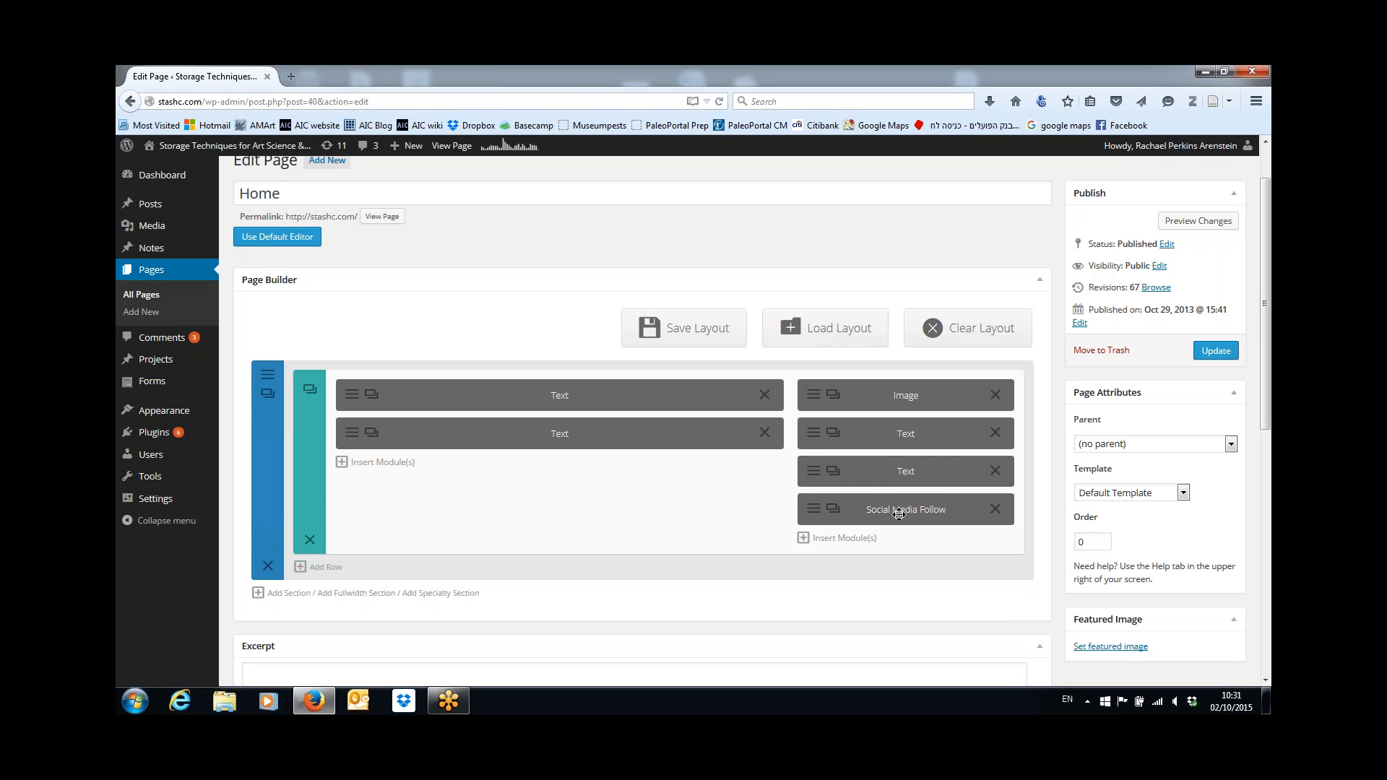
left_click(353, 434)
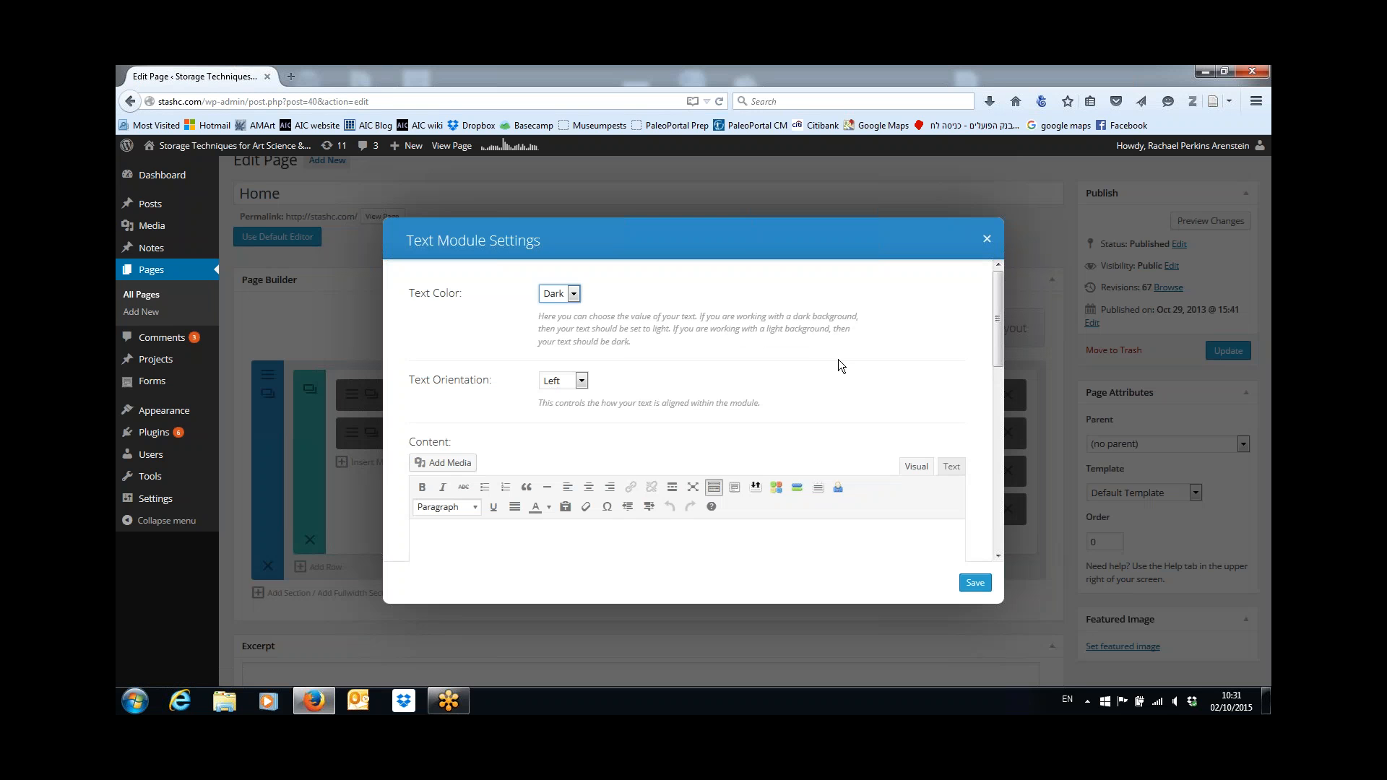
left_click_drag(997, 324, 990, 384)
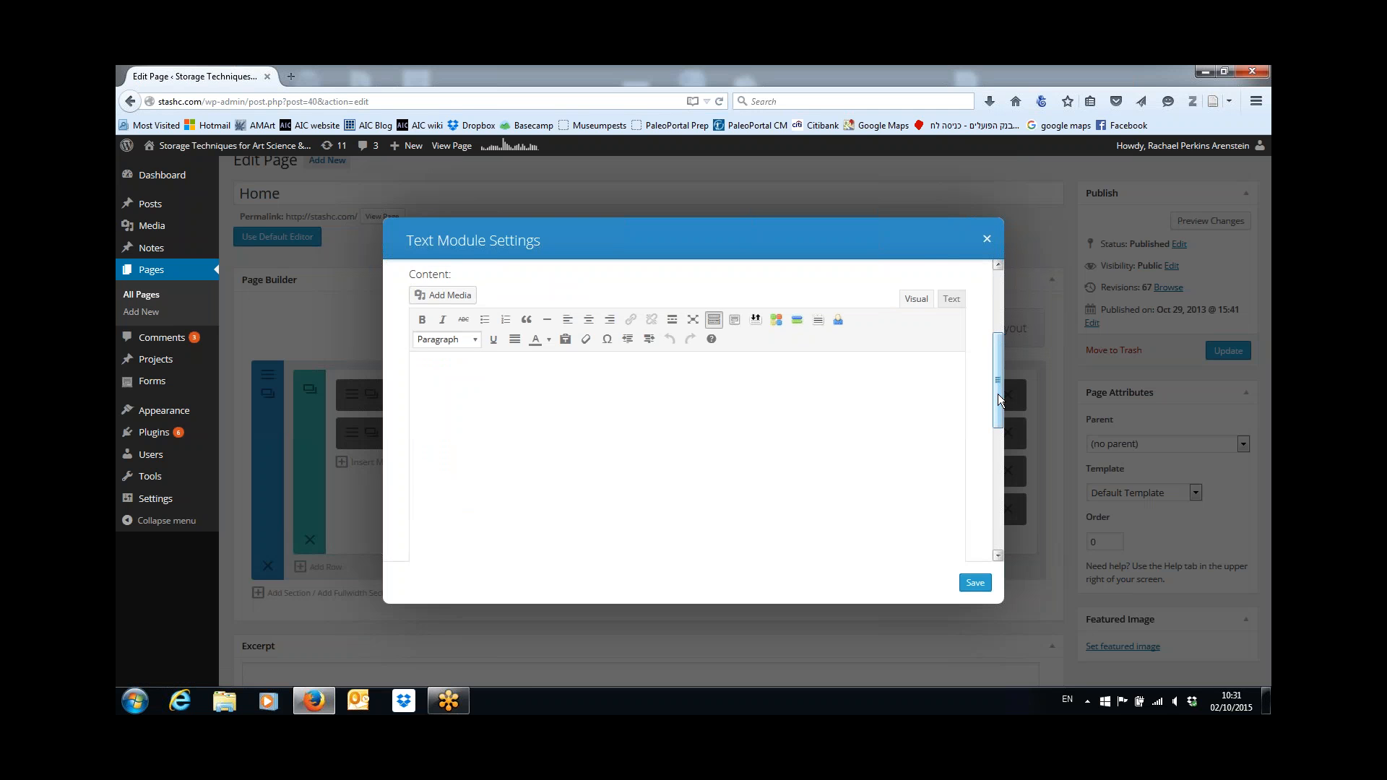
left_click_drag(998, 393, 1032, 301)
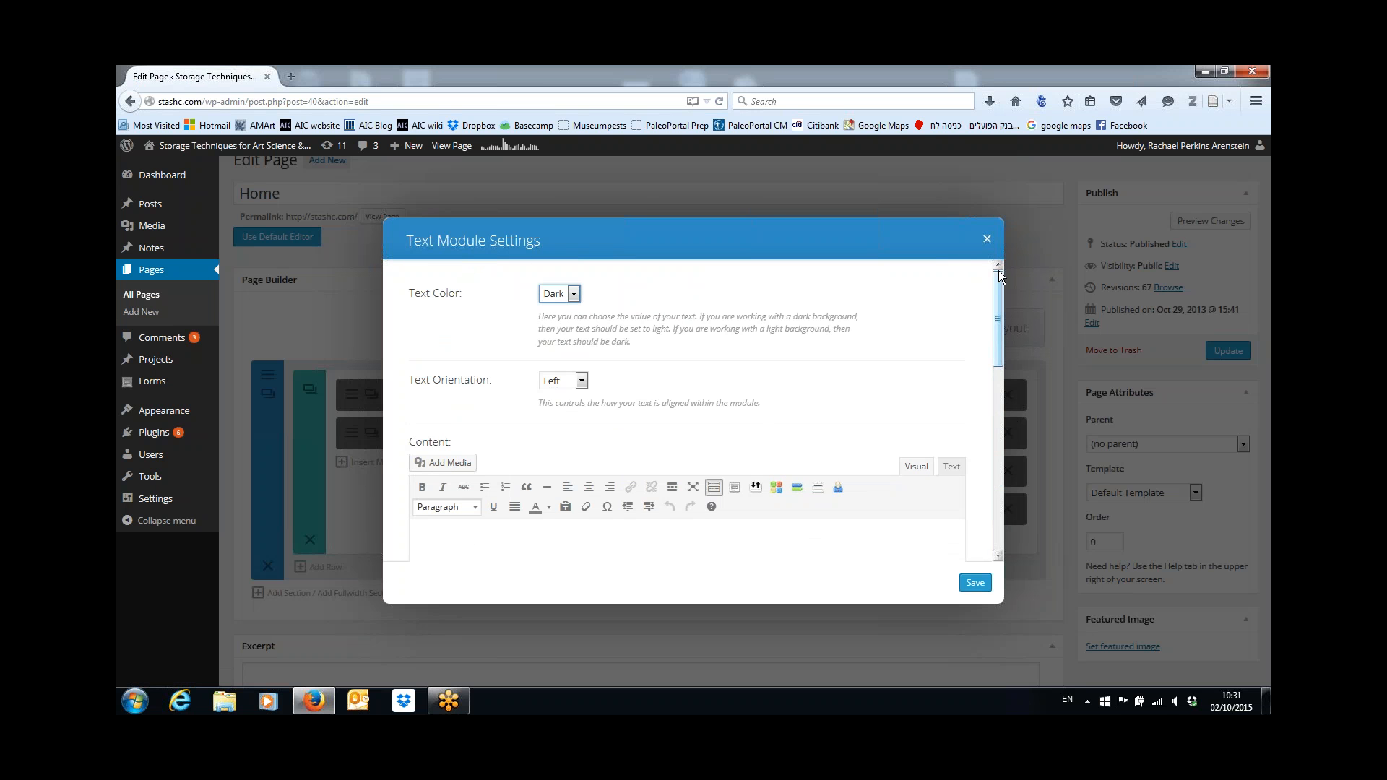
left_click(987, 239)
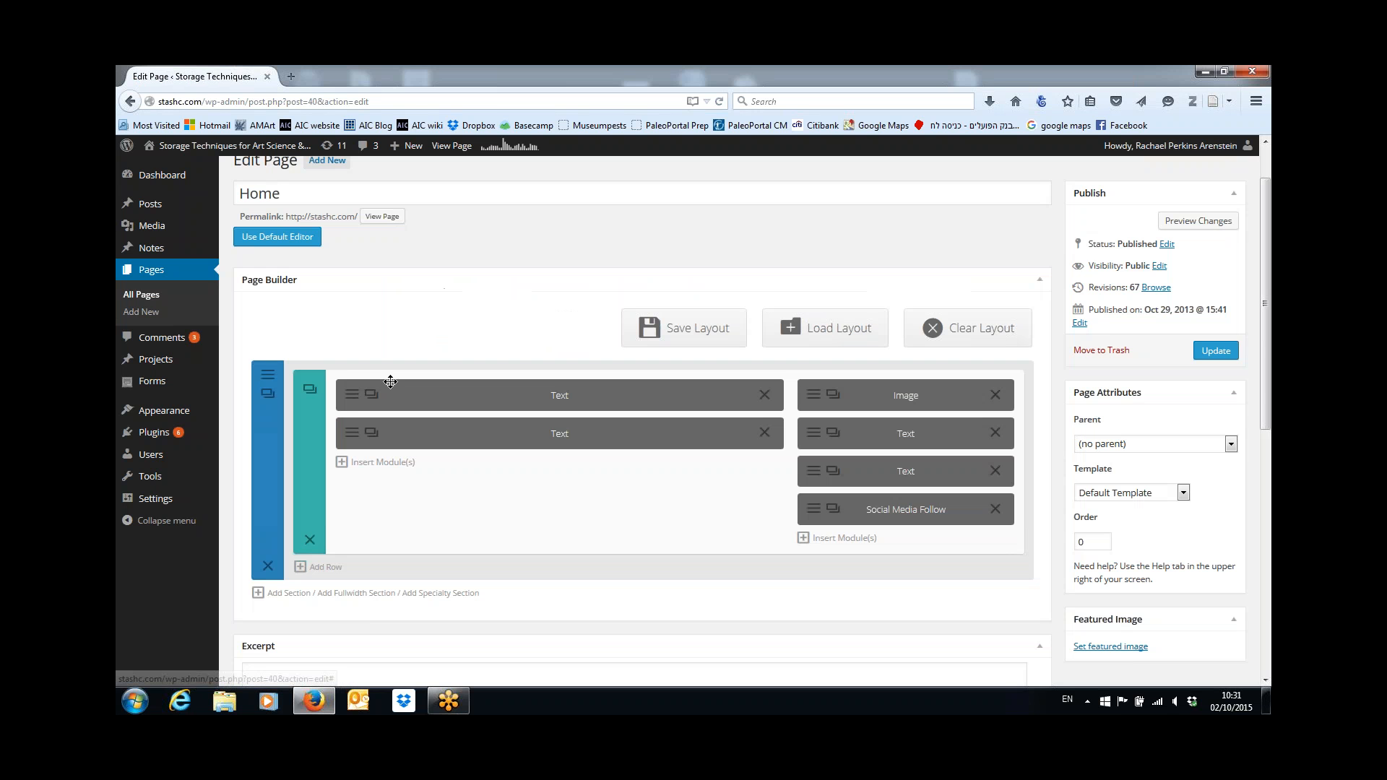
Open the Home page's first text module and remove "A Vertical Storage System for Flat Plaque Baskets" from the NEW on STASH list
left_click(351, 395)
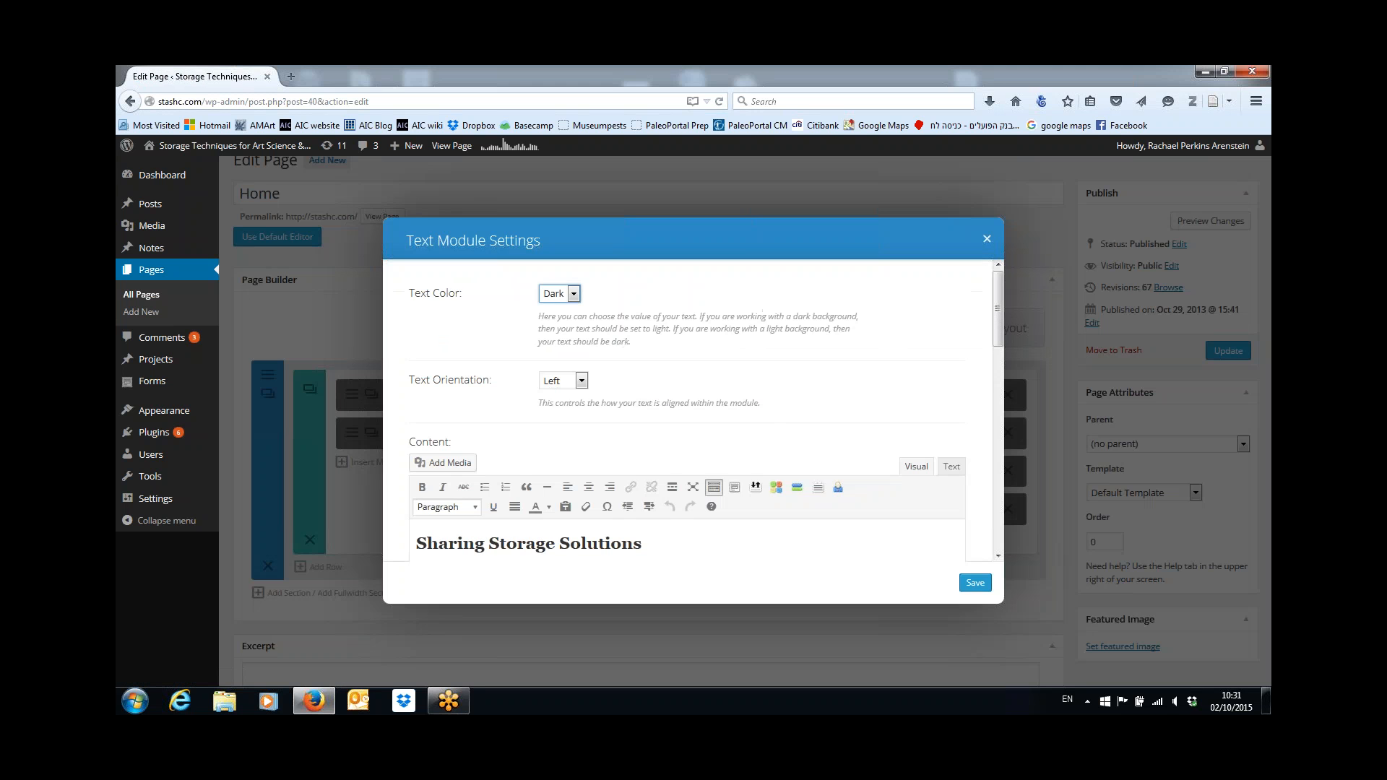
left_click_drag(996, 315, 998, 443)
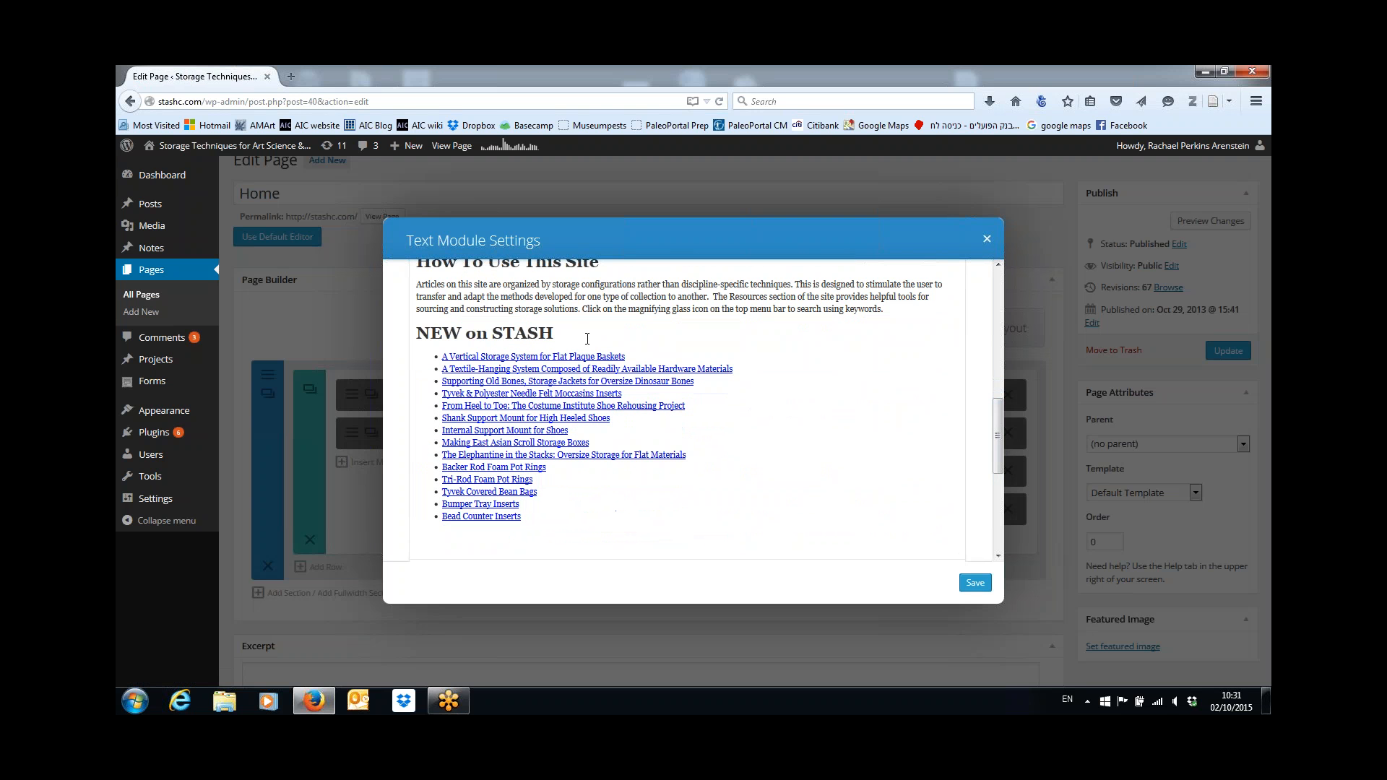
triple_click(443, 357)
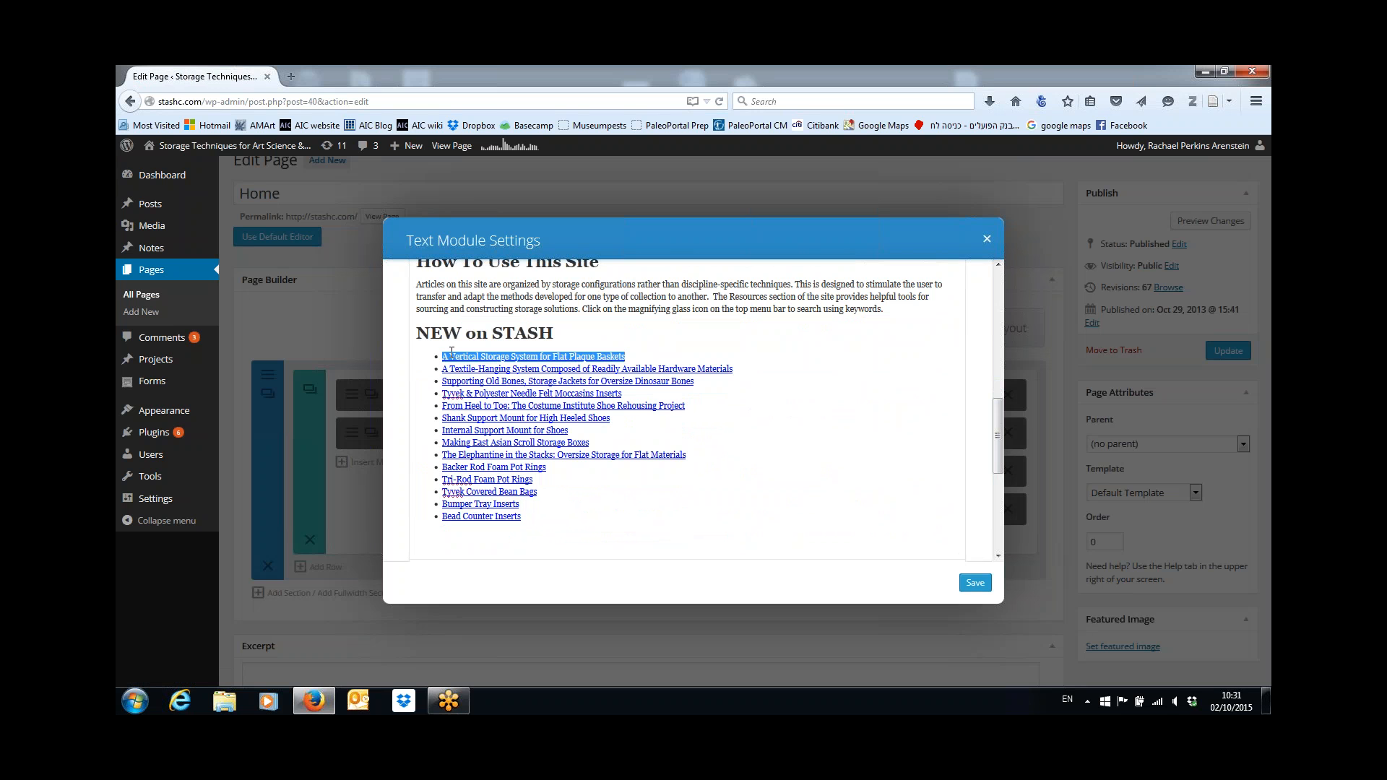
left_click(450, 368)
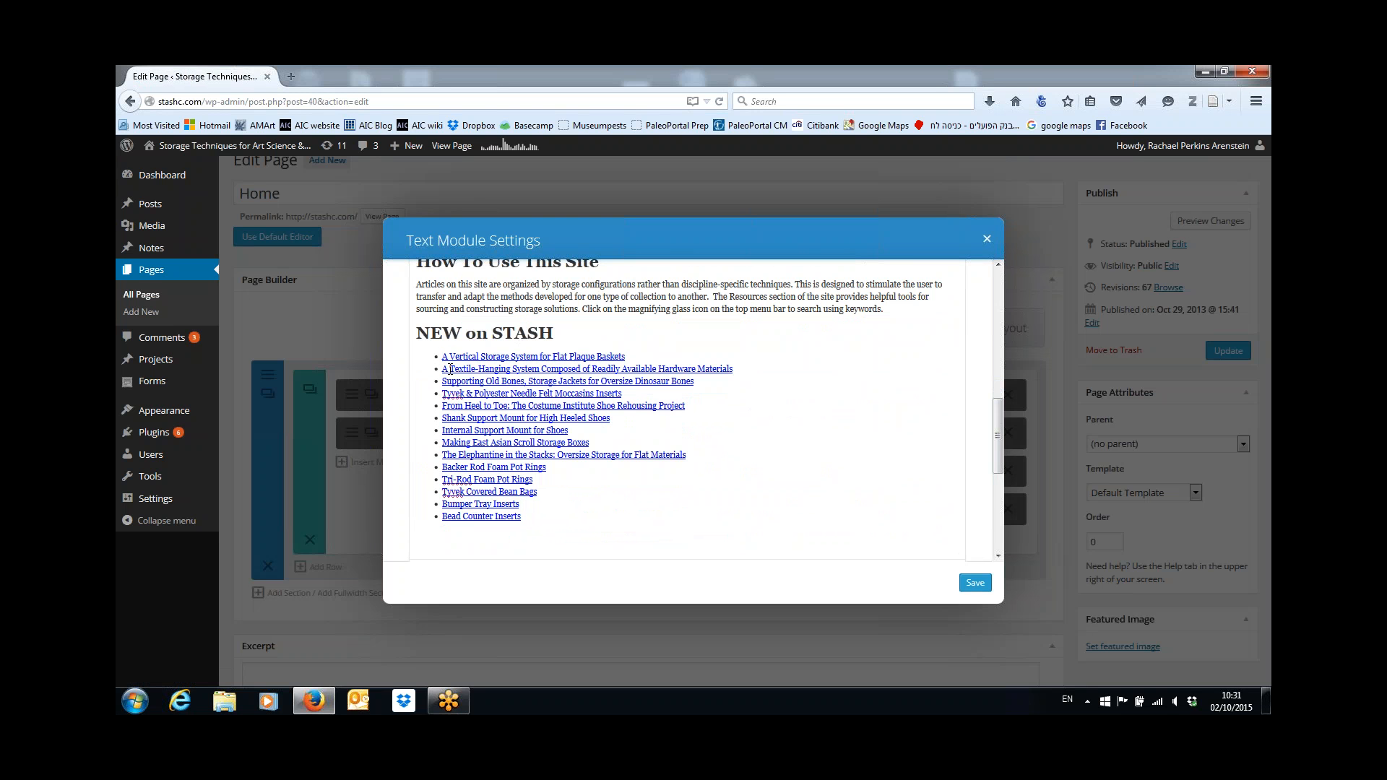
key("BackSpace")
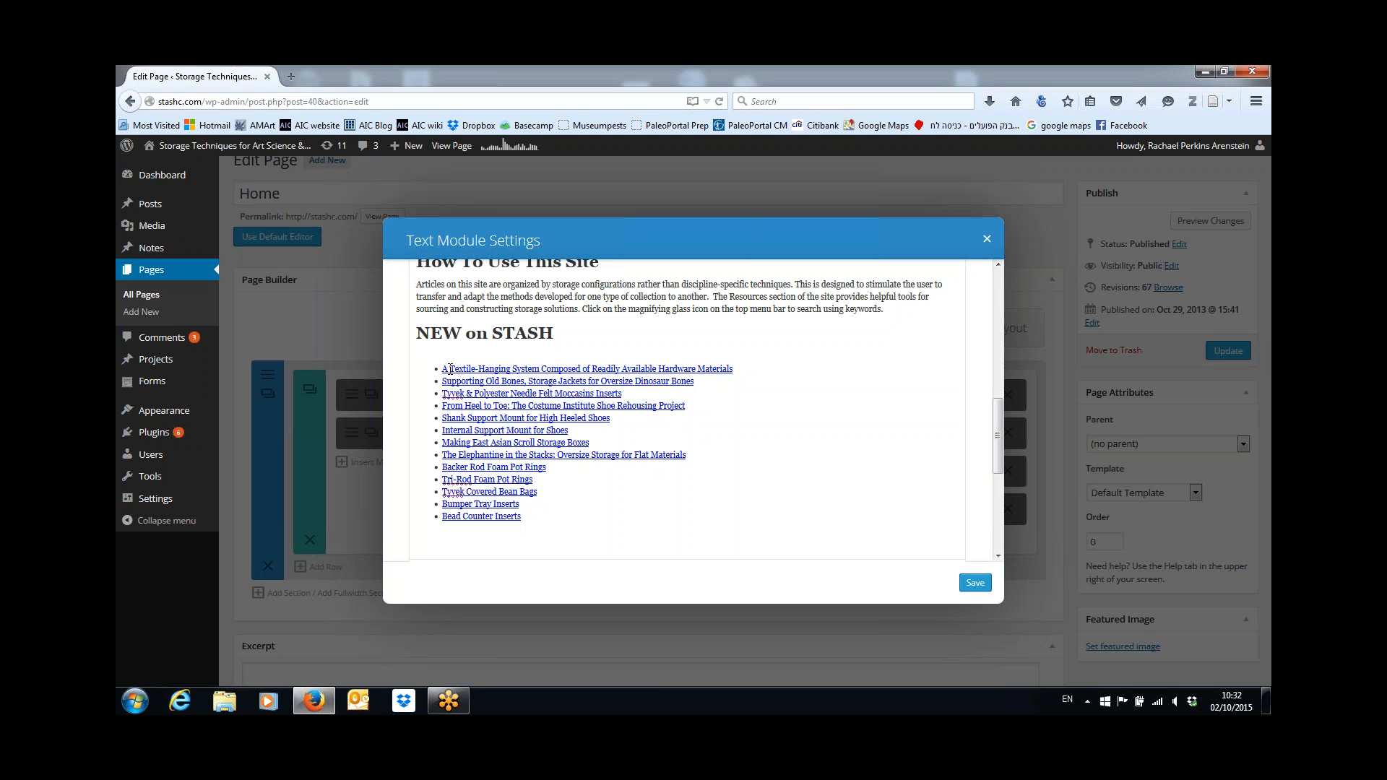
type("http://stashc.com/?p=2501")
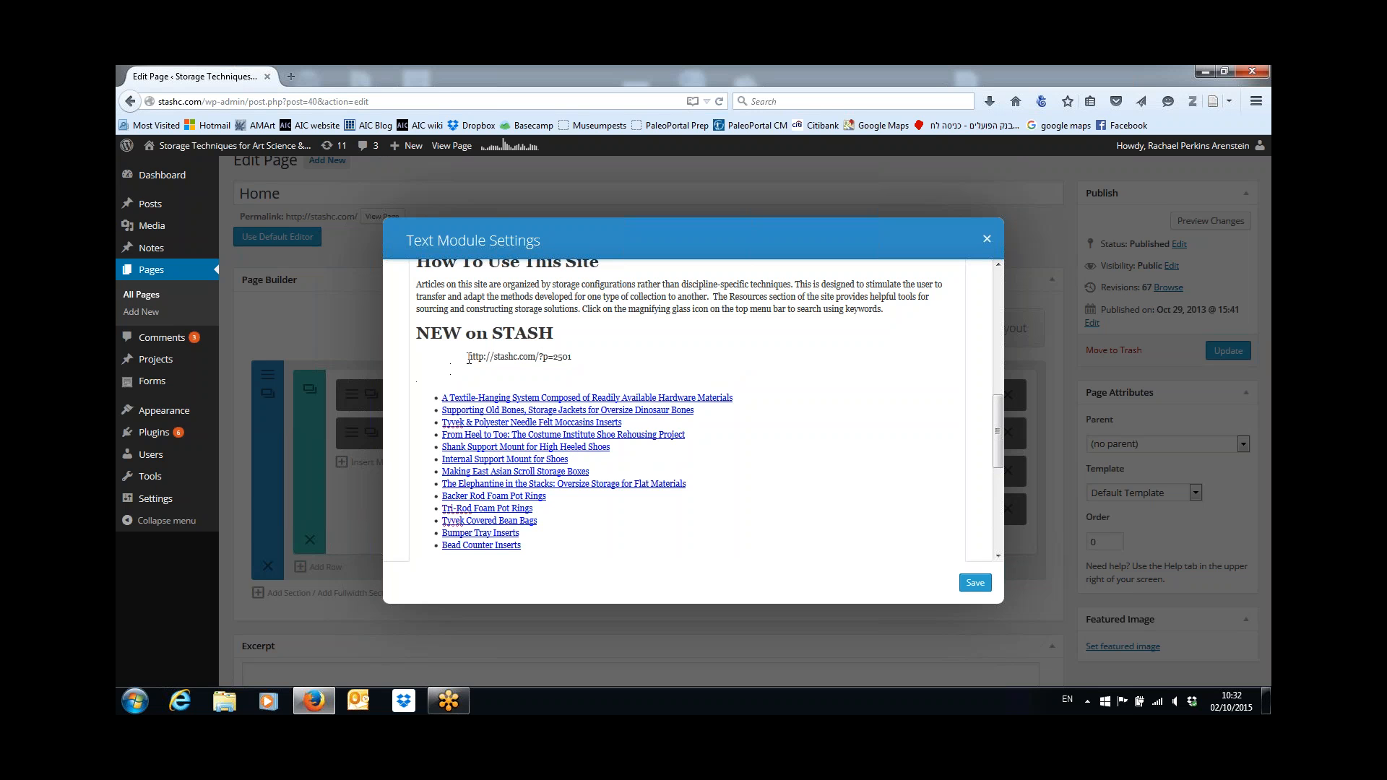
left_click_drag(468, 358, 577, 359)
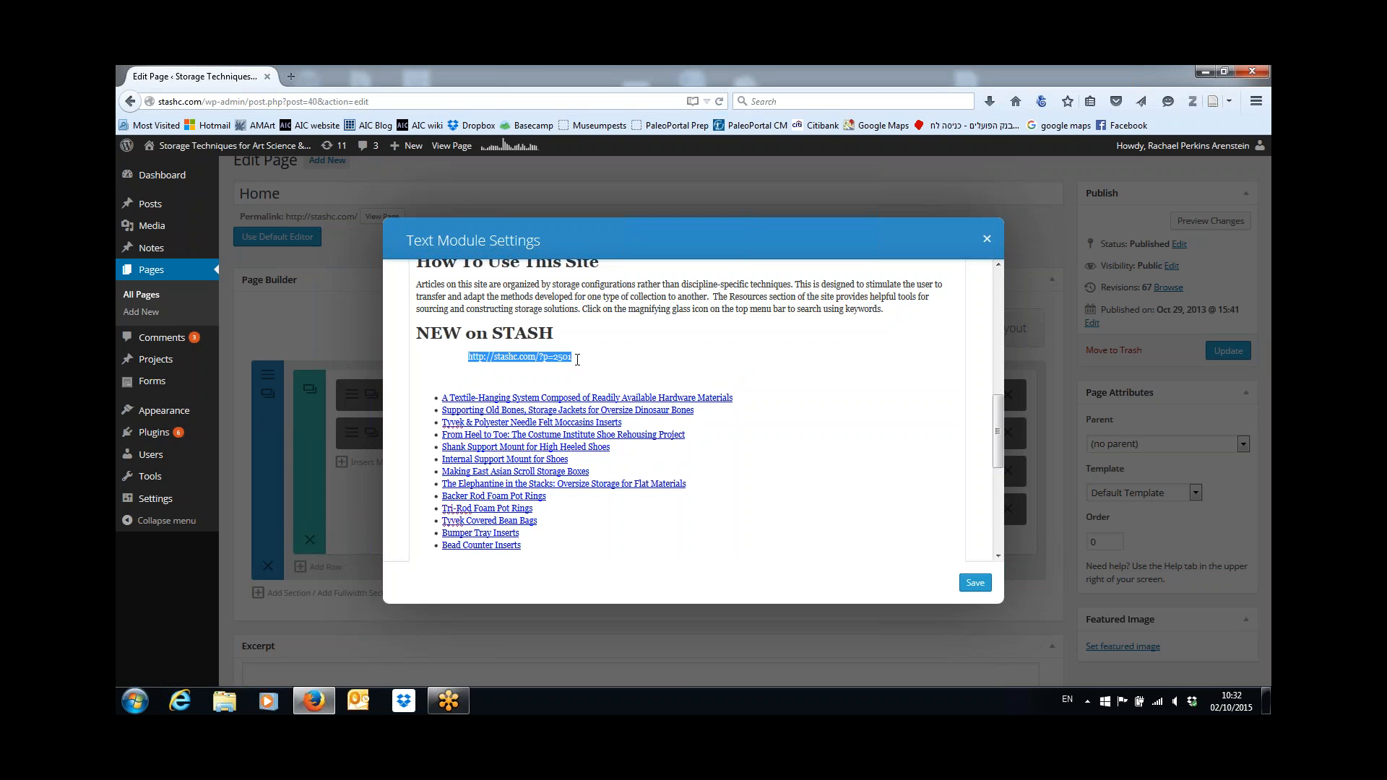
key("BackSpace")
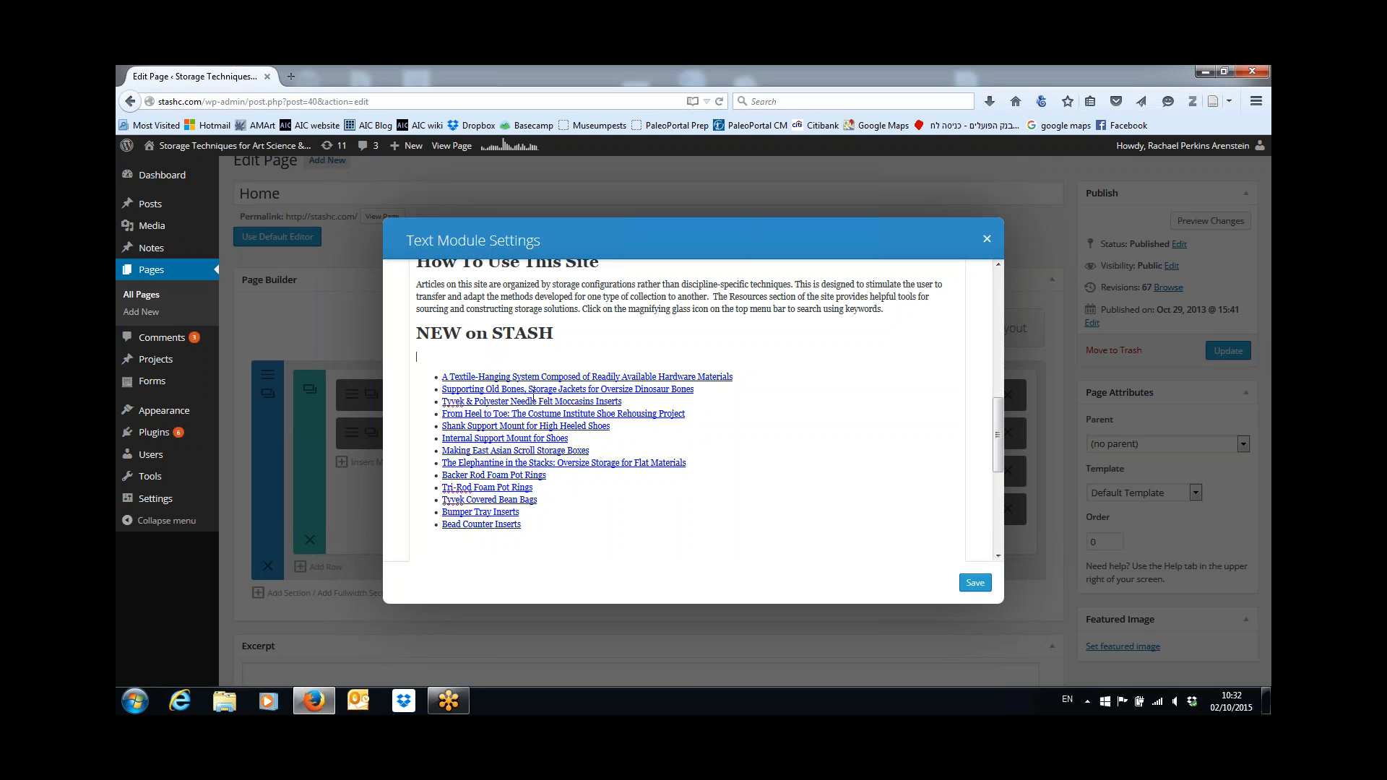
key("Delete")
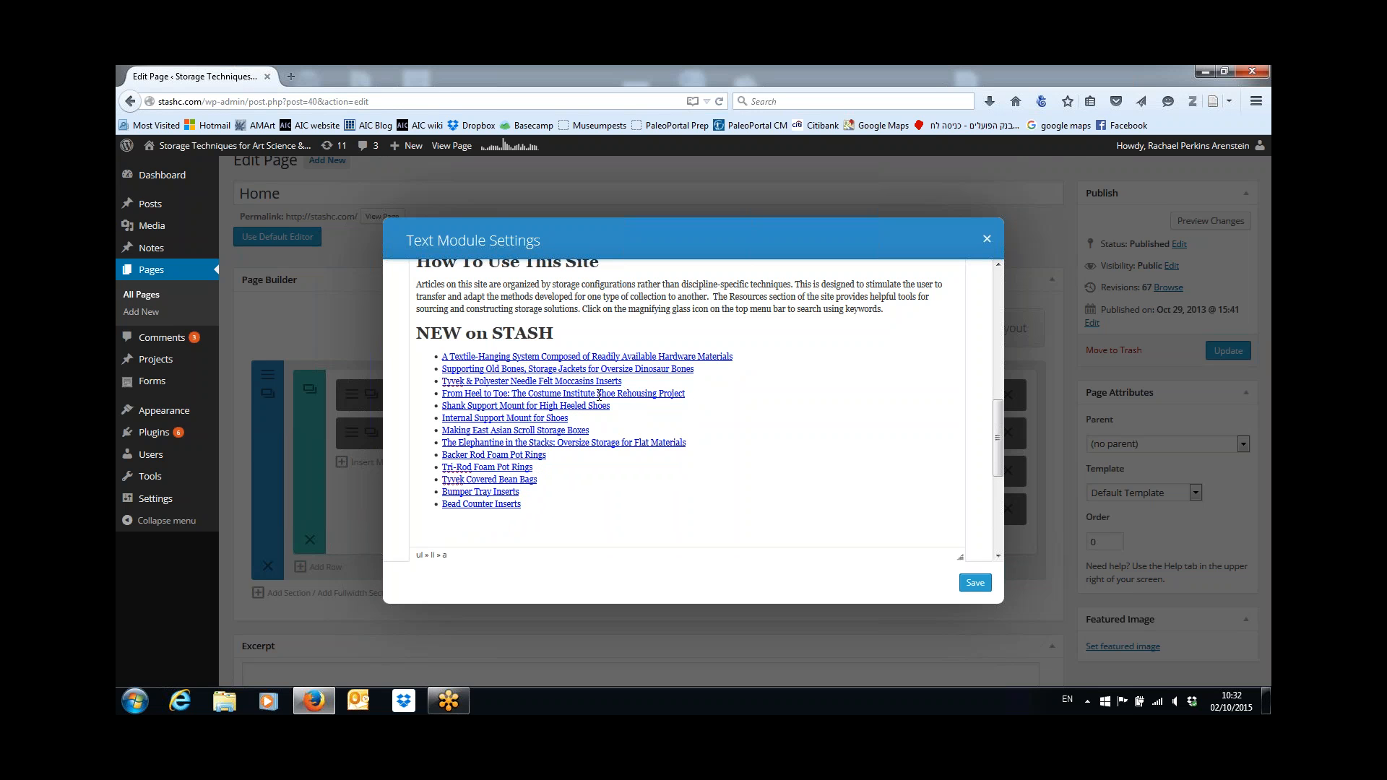
Switch to the file explorer, open the article's Word document from the contributor's Documents folder, and place it beside the browser
left_click(226, 701)
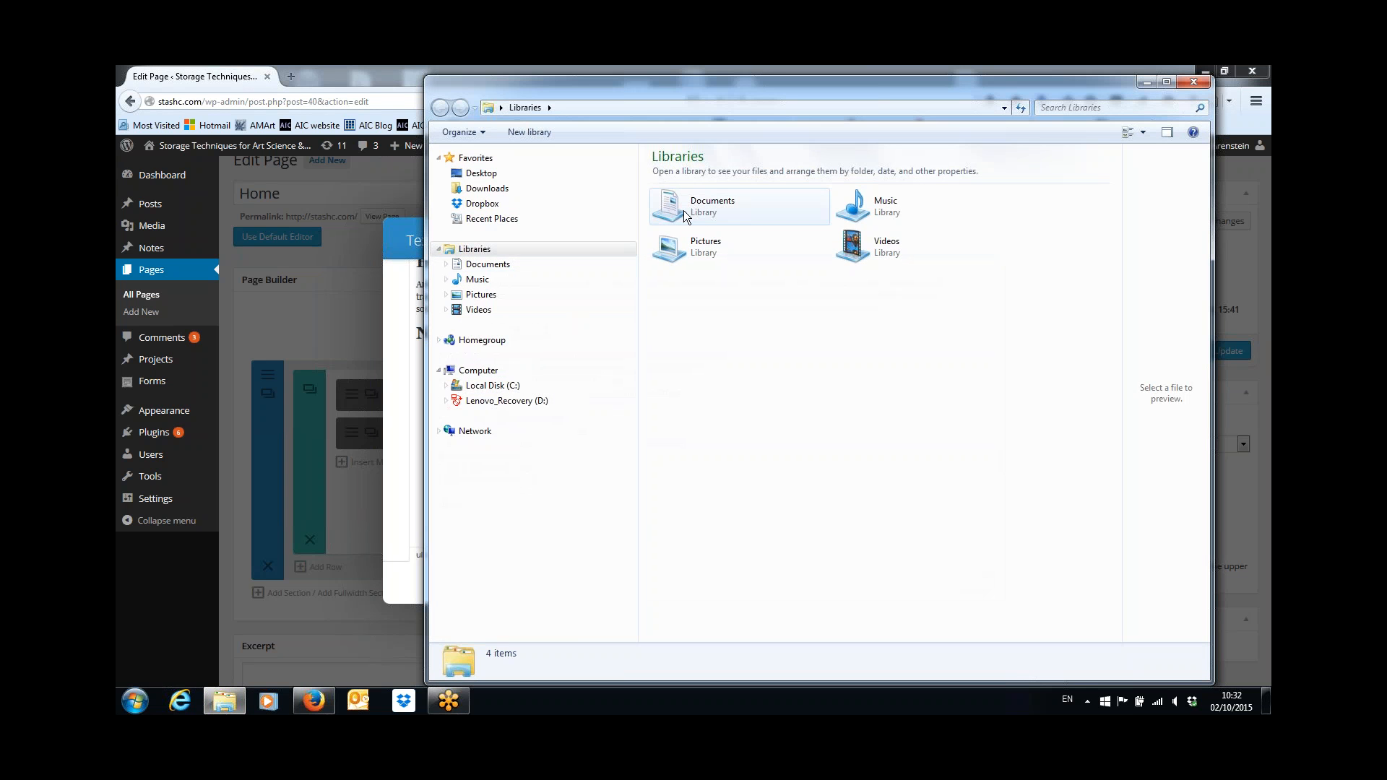
left_click(683, 211)
double_click(683, 210)
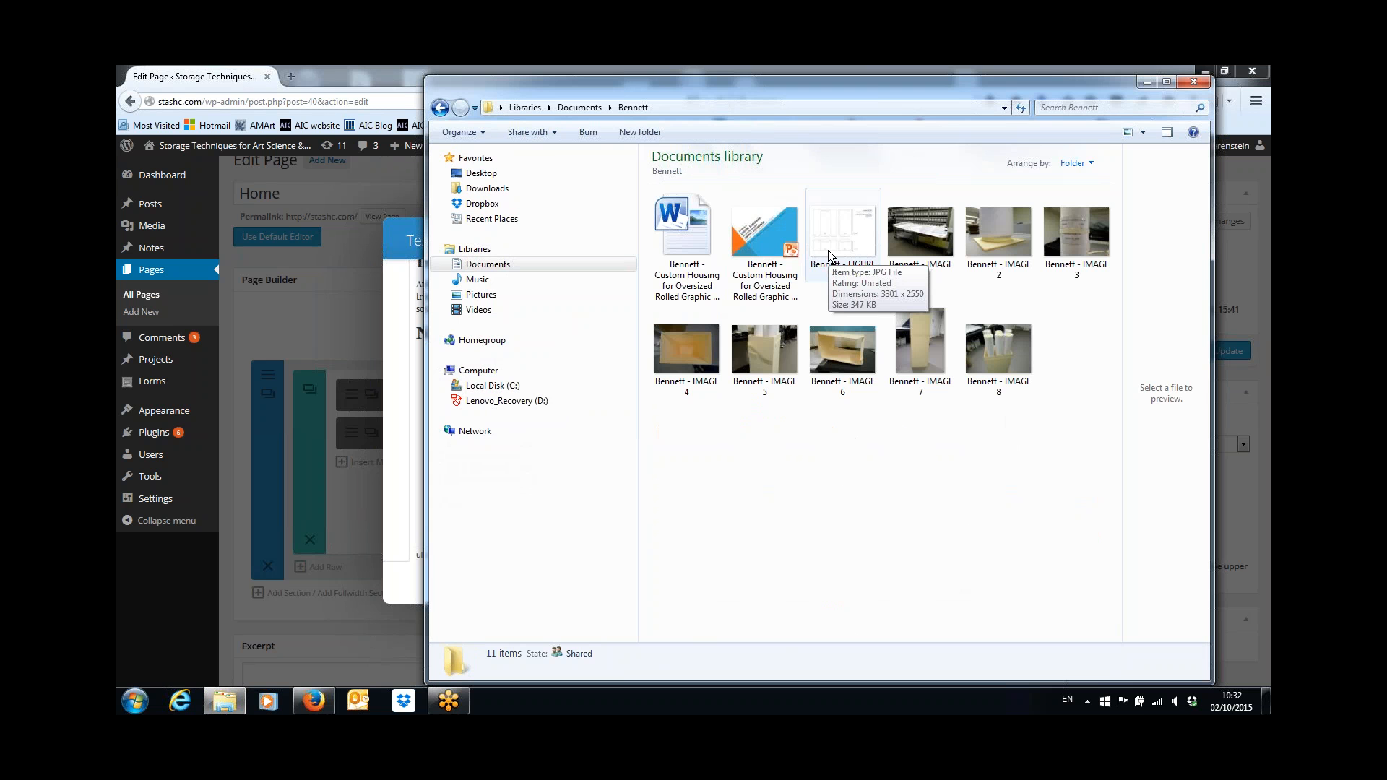
left_click(764, 239)
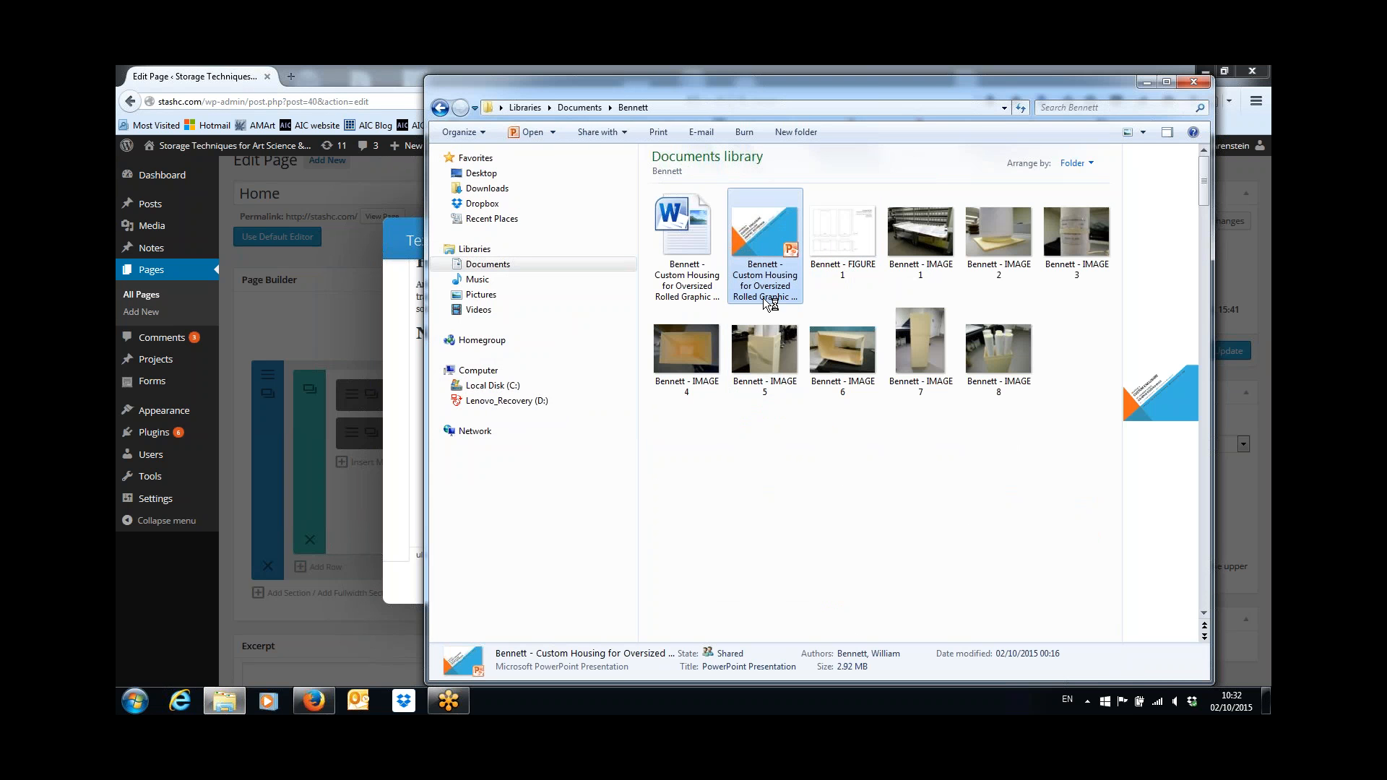
left_click(664, 264)
double_click(663, 263)
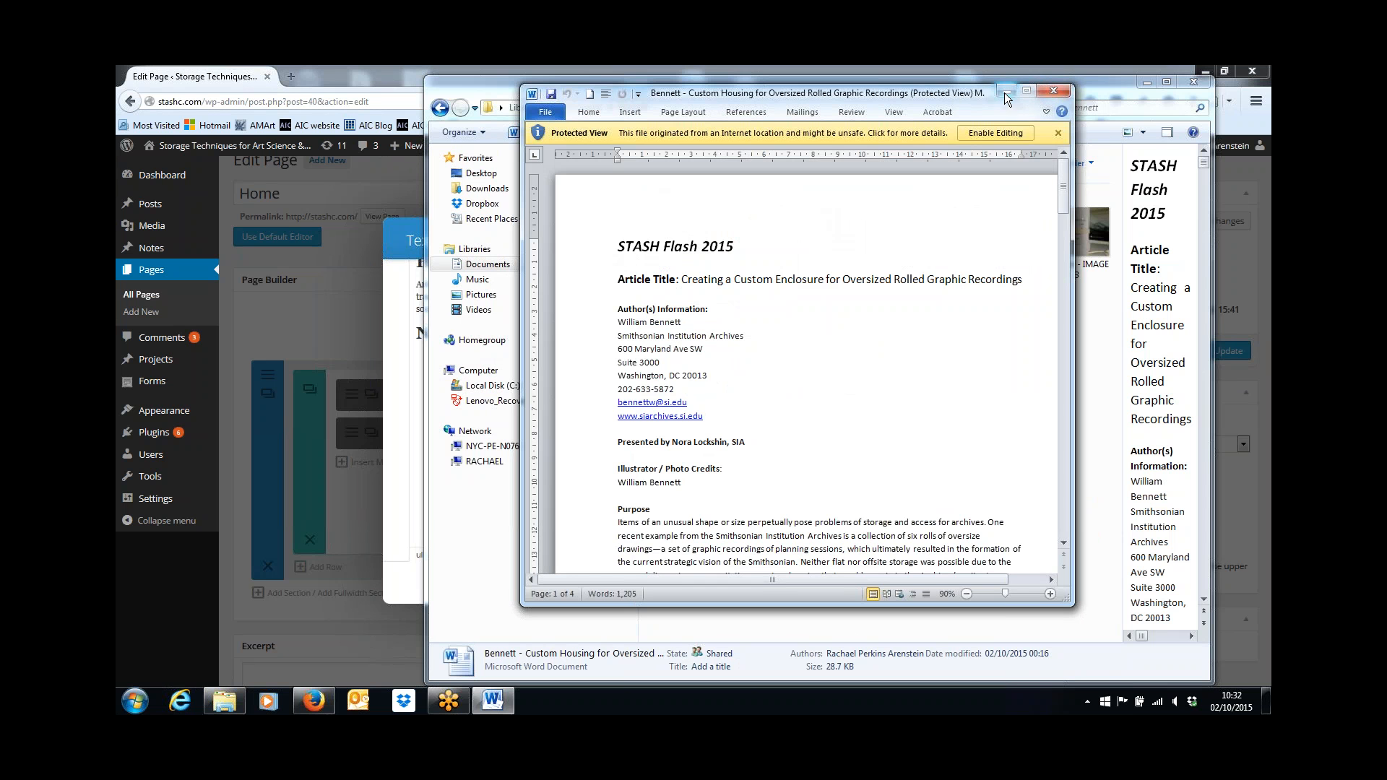
left_click_drag(1004, 92, 1271, 109)
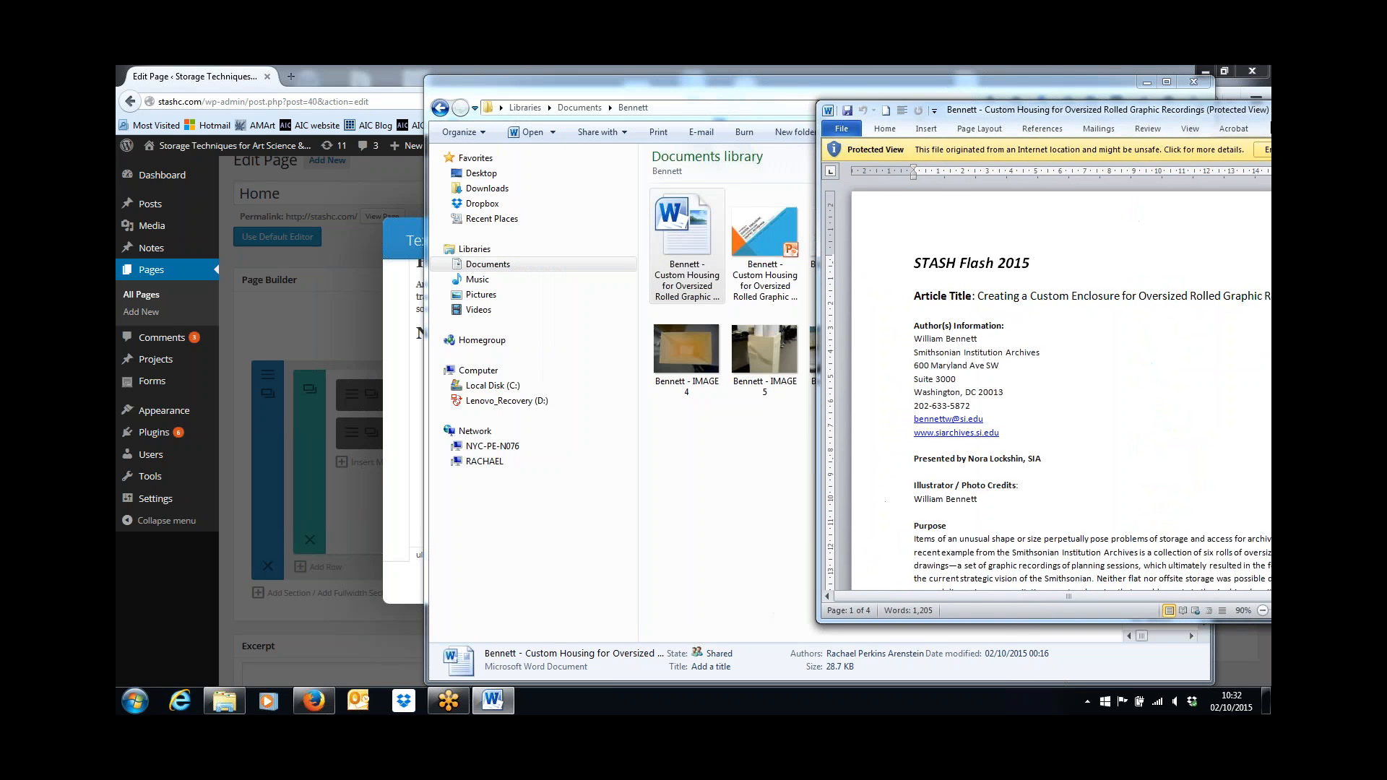
left_click(752, 462)
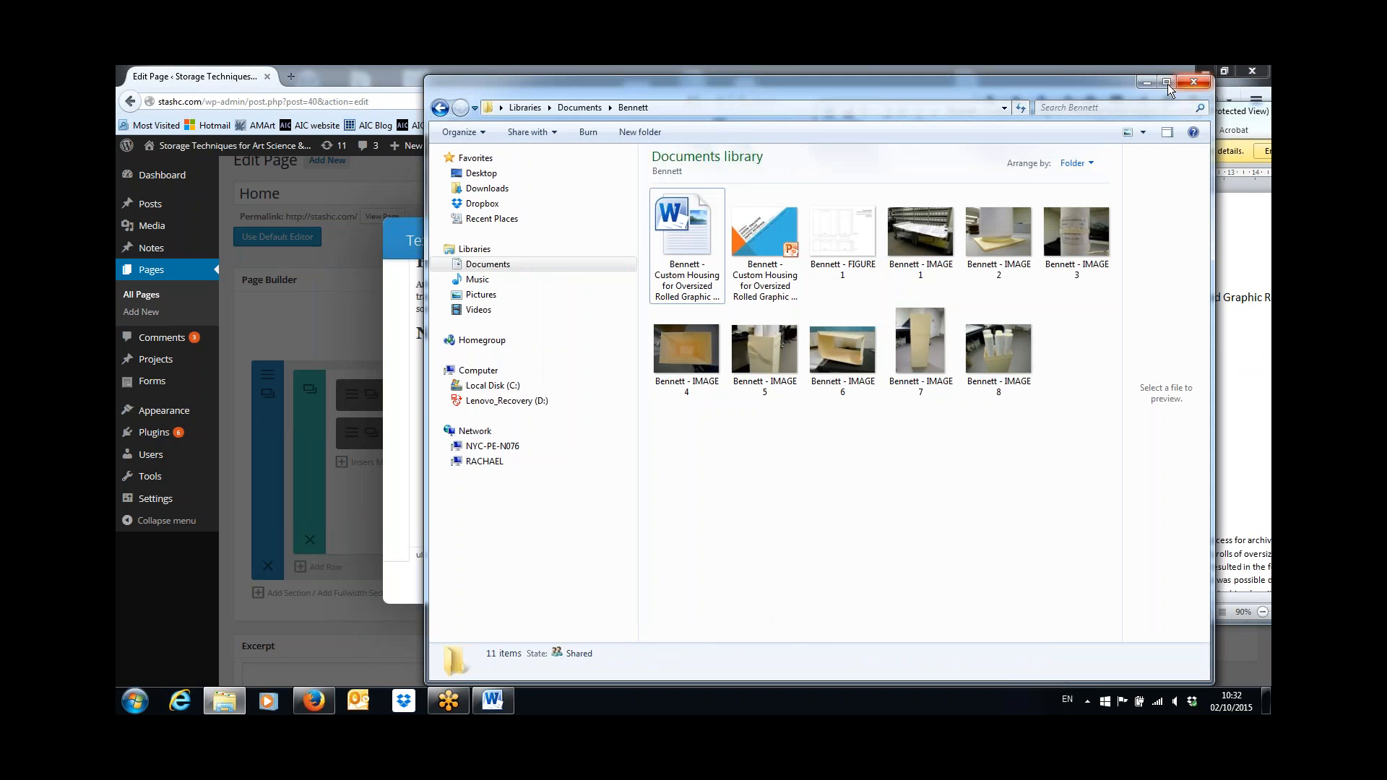
left_click(1146, 82)
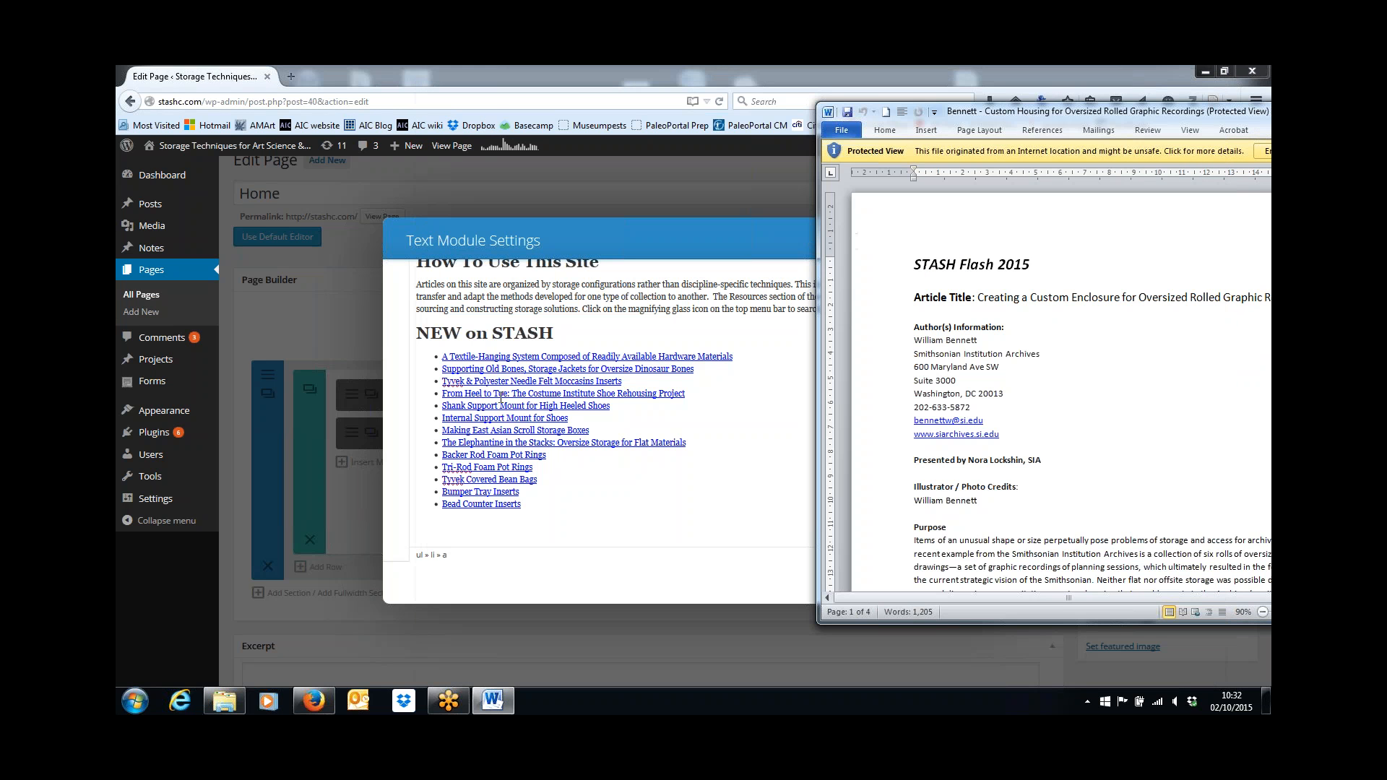
Return to the Home page's text module and start a new bullet below "Bead Counter Inserts" with "Creating a"
left_click(445, 357)
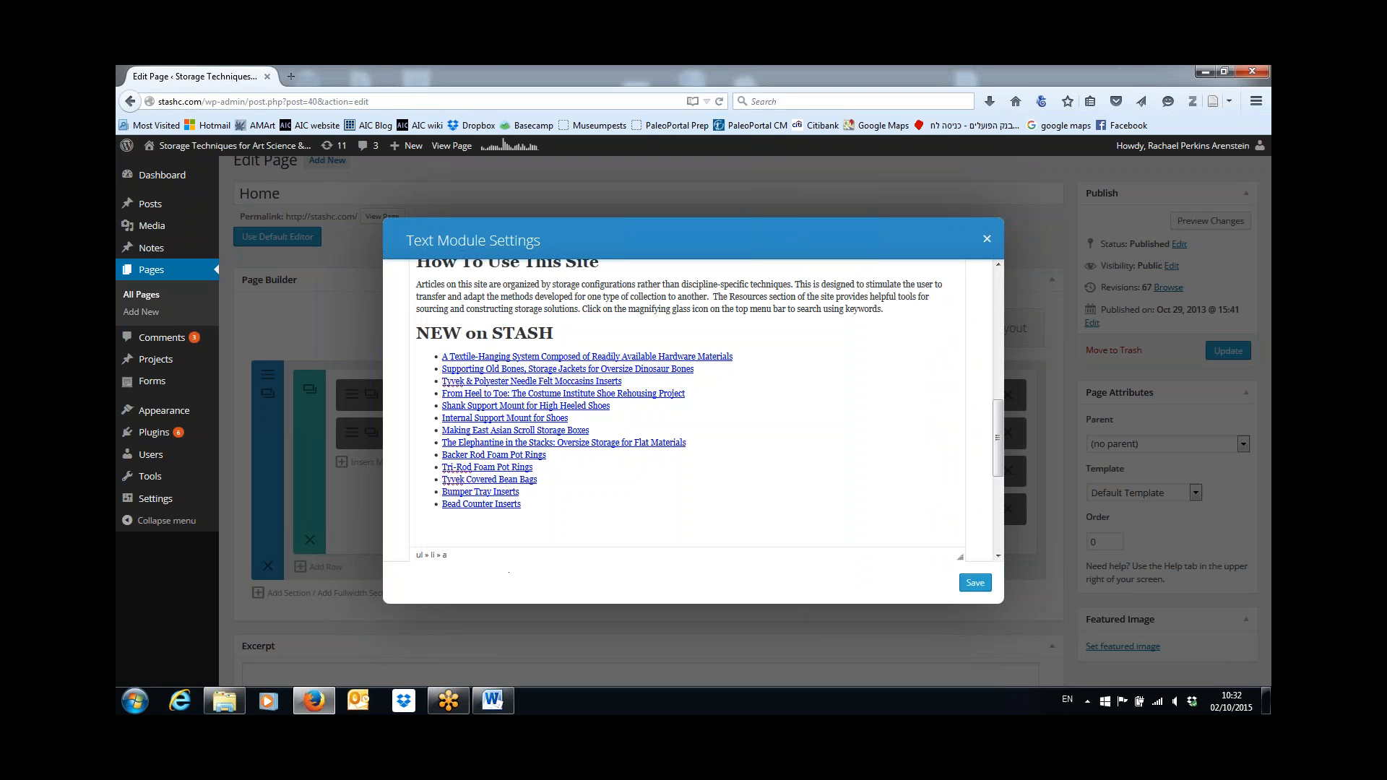
key("Return")
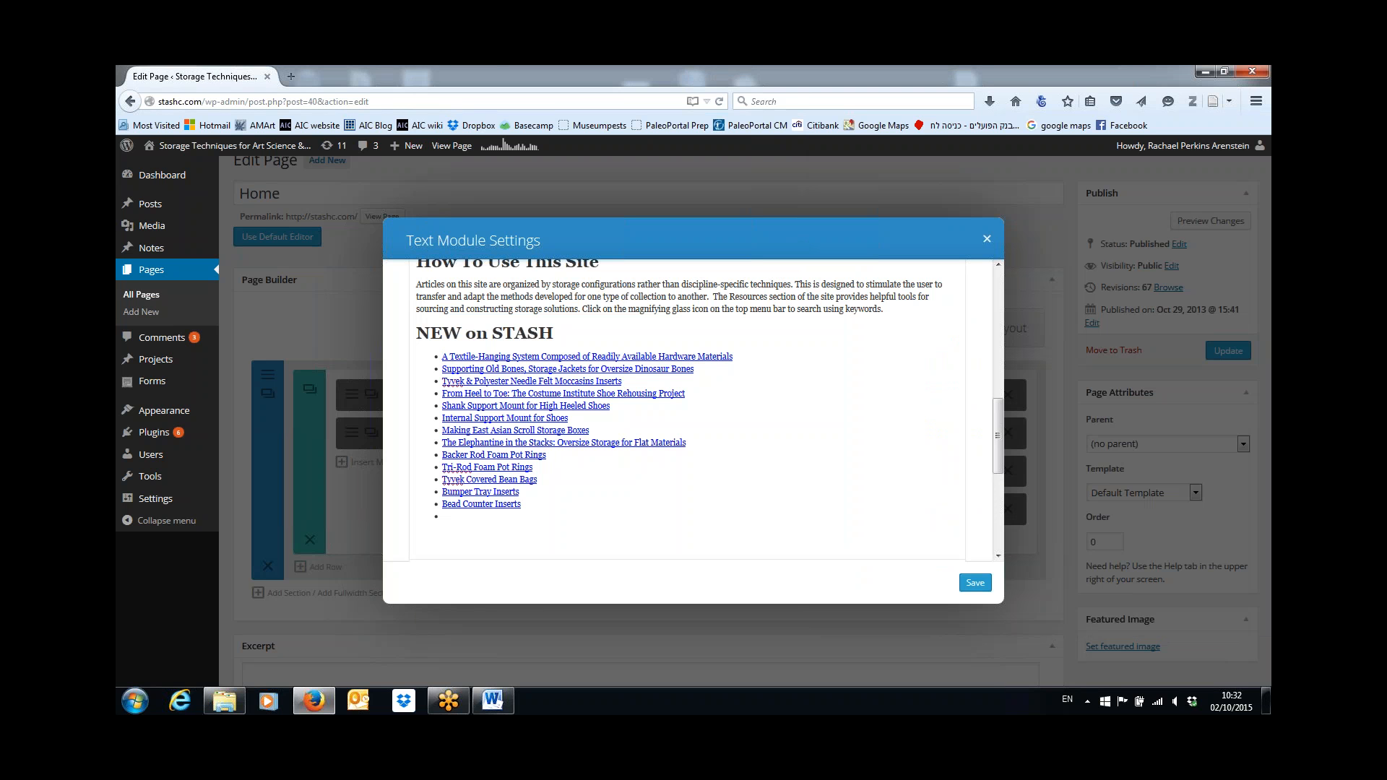
type("Creating a")
Shrink the browser window so the Word document's article title shows beside it, and return to the new bullet
left_click(1229, 72)
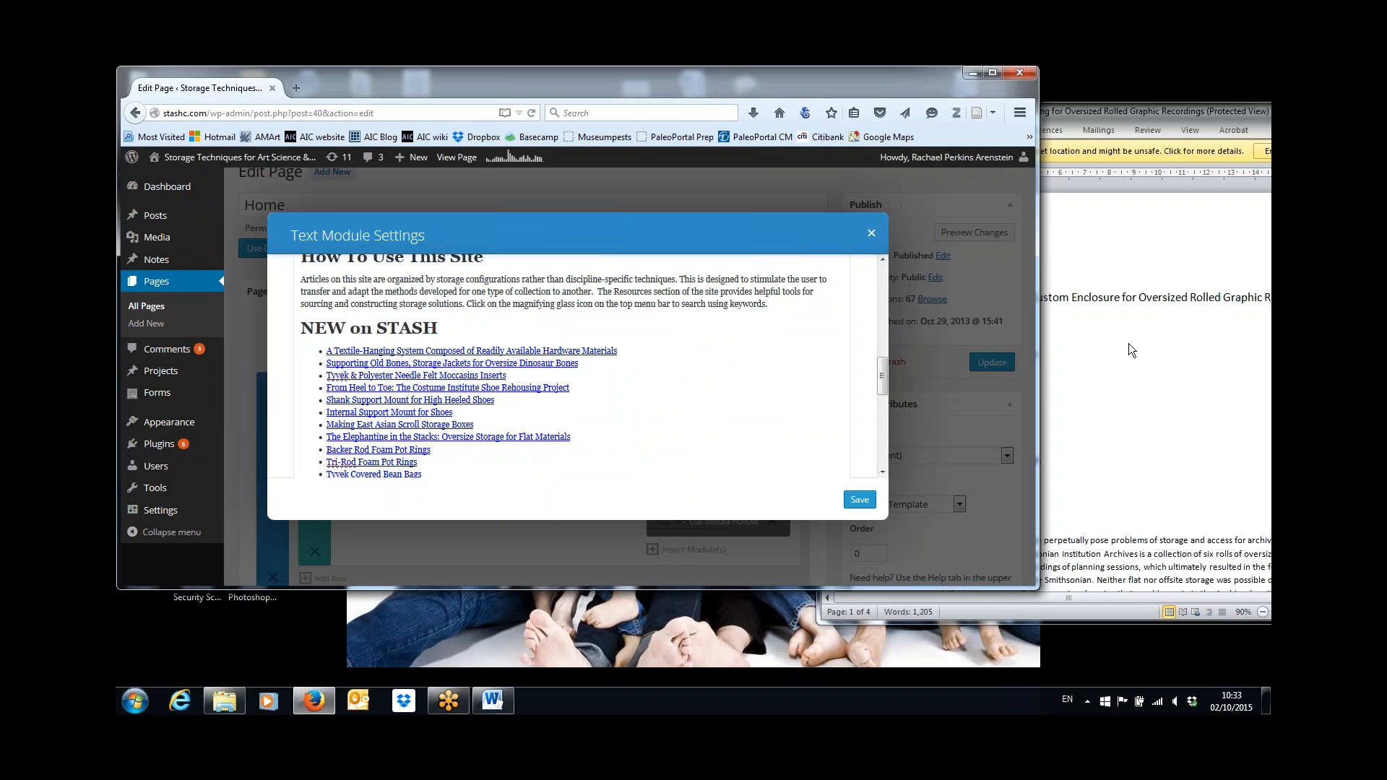
left_click(1129, 344)
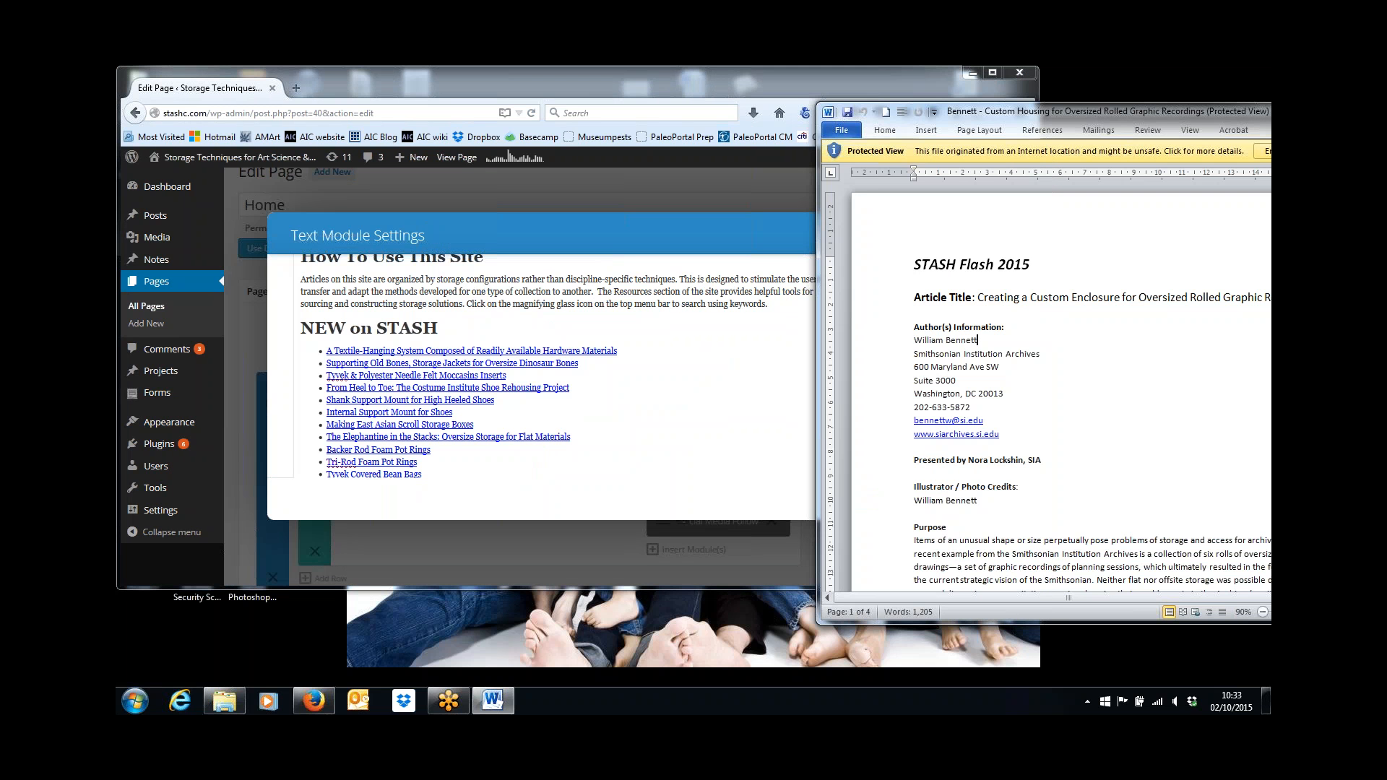
left_click(417, 496)
scroll(433, 481, "down", 2)
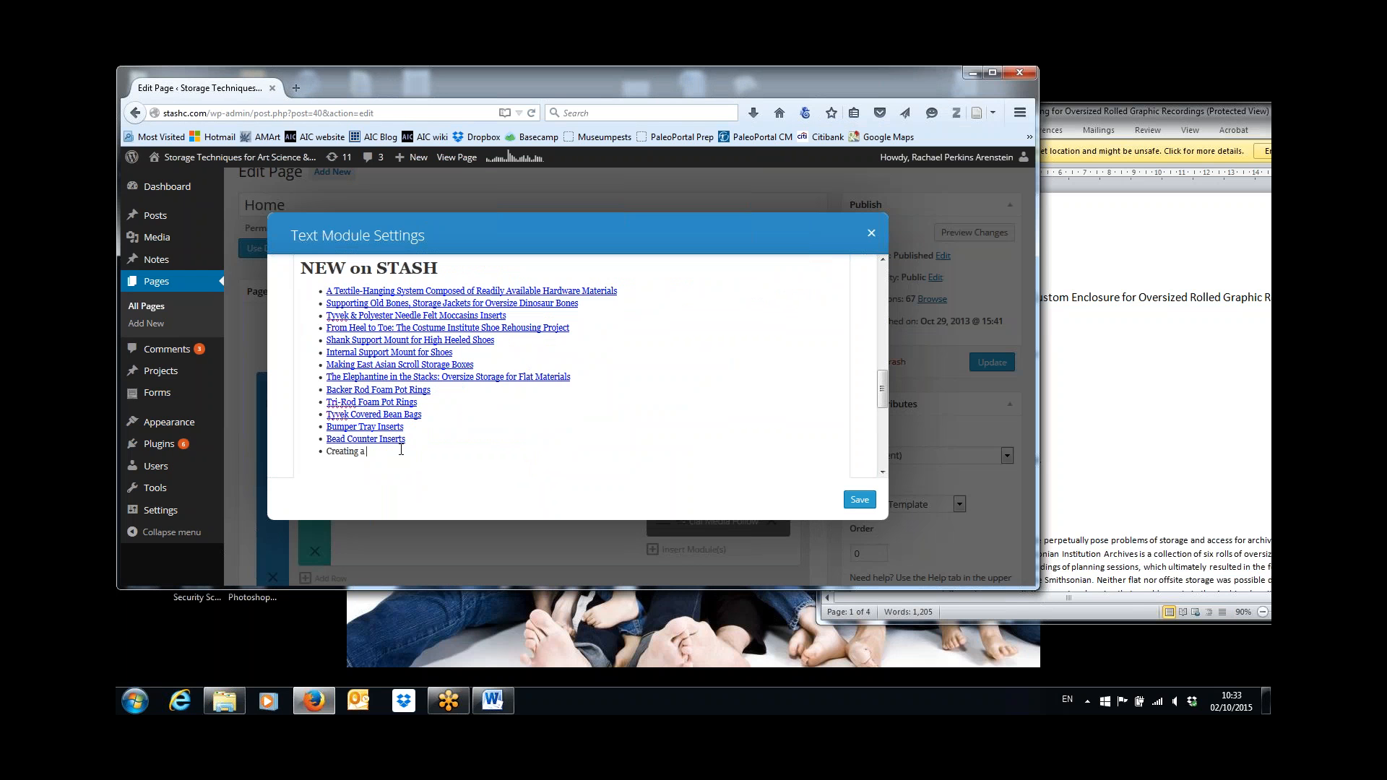
Complete the new bullet's text as "Creating a Custom Enclosure for Oversized Rolled Graphic Recordings"
type("Custom E")
key("BackSpace")
key("BackSpace")
key("BackSpace")
key("BackSpace")
key("BackSpace")
key("BackSpace")
key("BackSpace")
type("Custom Enclosure for Oversie")
key("BackSpace")
type("zed Rolled Graphic ")
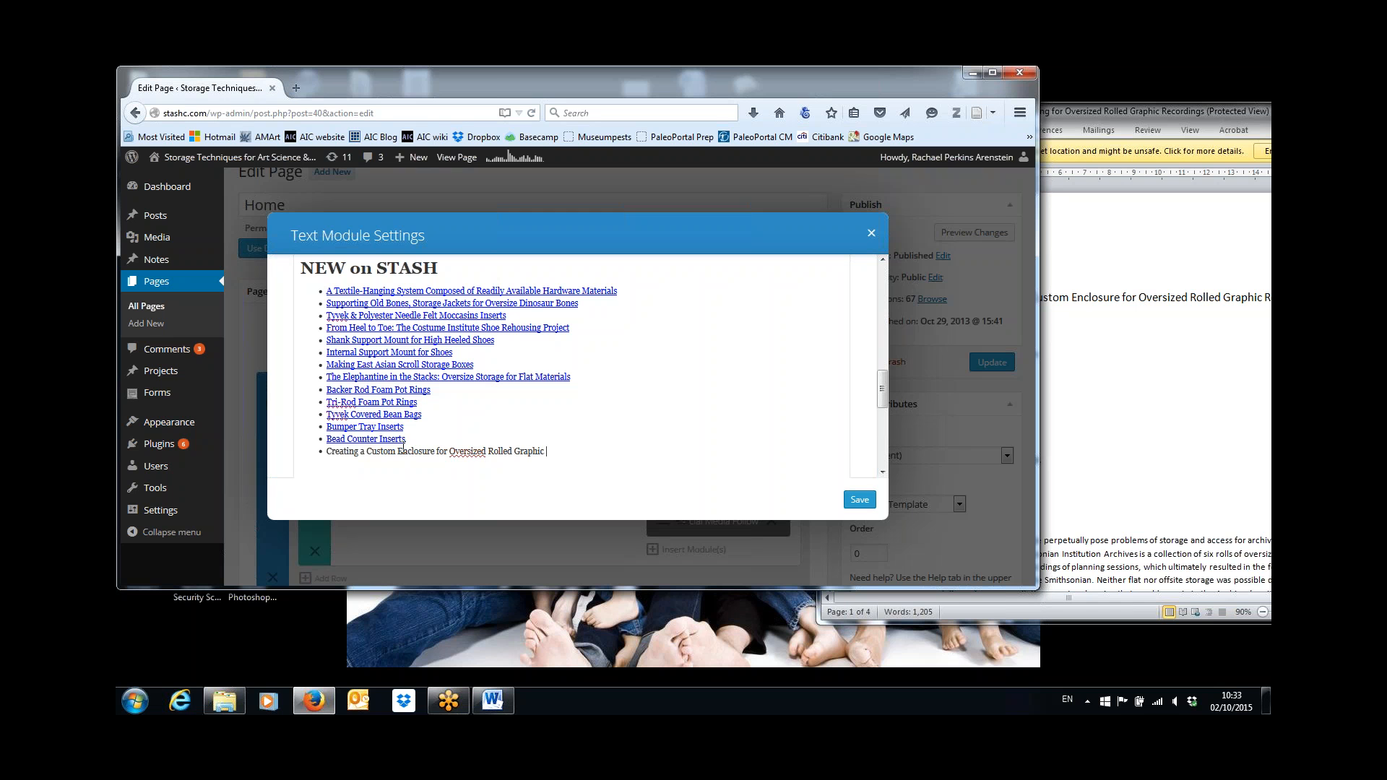
type("Recordings")
Select the whole new article title in the list and open the link settings for it
key("ctrl+shift+Left")
key("ctrl+shift+Left")
key("ctrl+shift+Left")
key("ctrl+shift+Left")
key("ctrl+shift+Left")
key("ctrl+shift+Left")
key("ctrl+shift+Left")
key("ctrl+shift+Left")
key("ctrl+shift+Left")
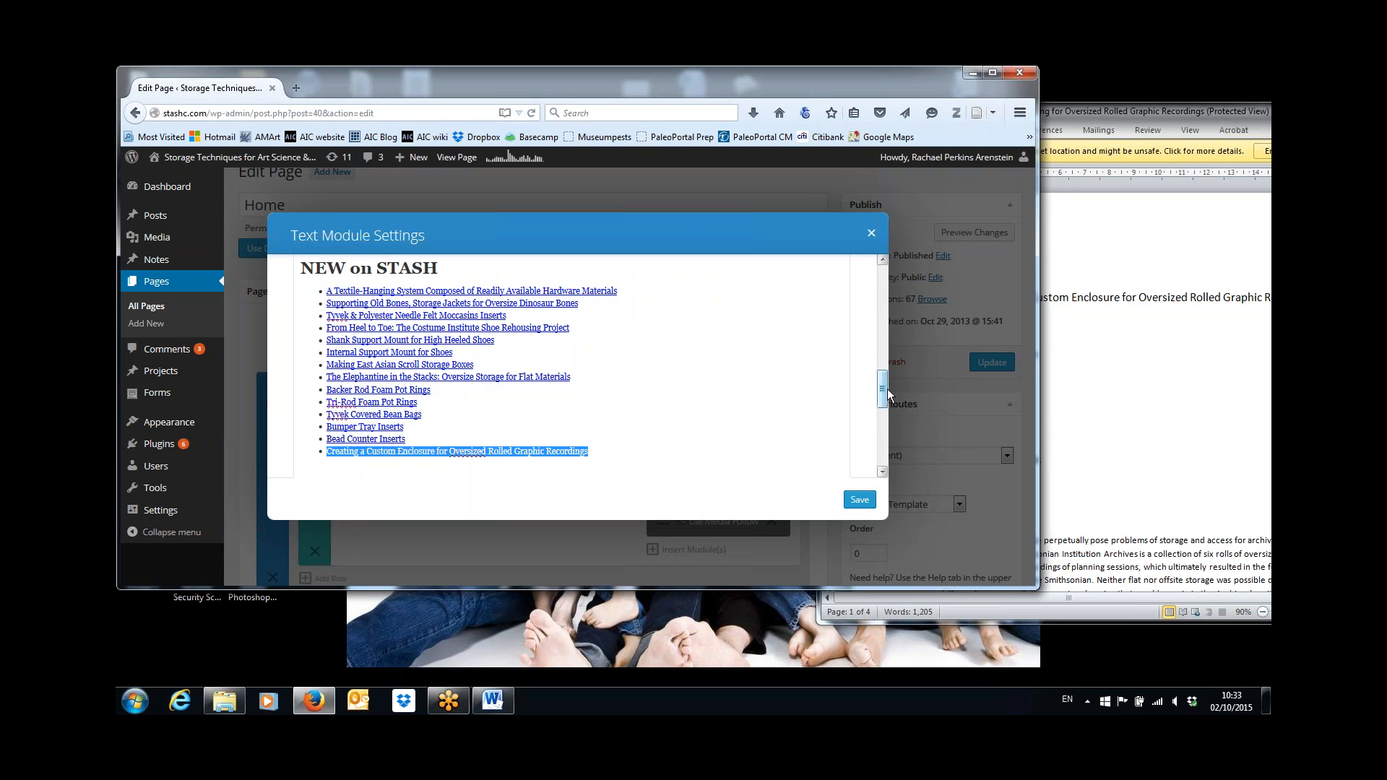
scroll(885, 389, "down", 1)
left_click_drag(882, 376, 886, 296)
scroll(886, 301, "down", 2)
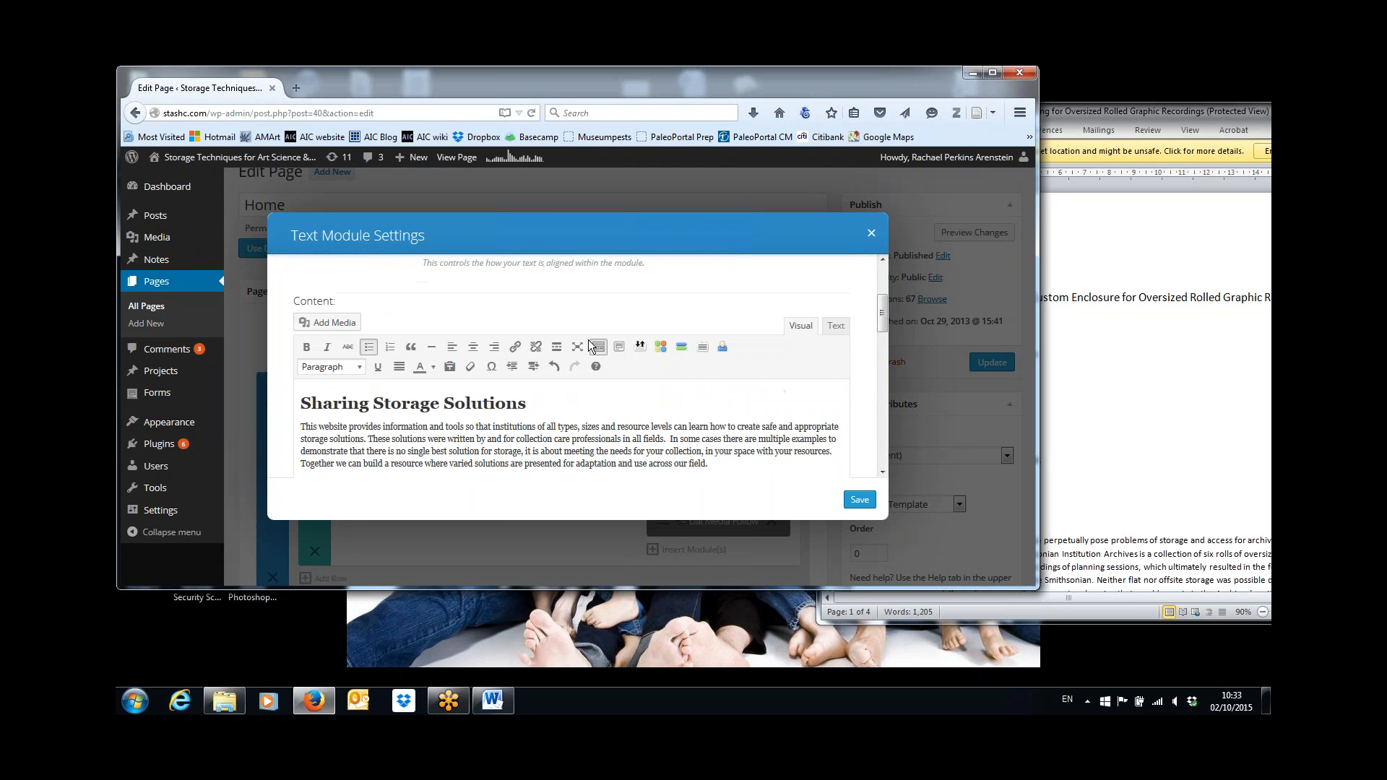
left_click(517, 348)
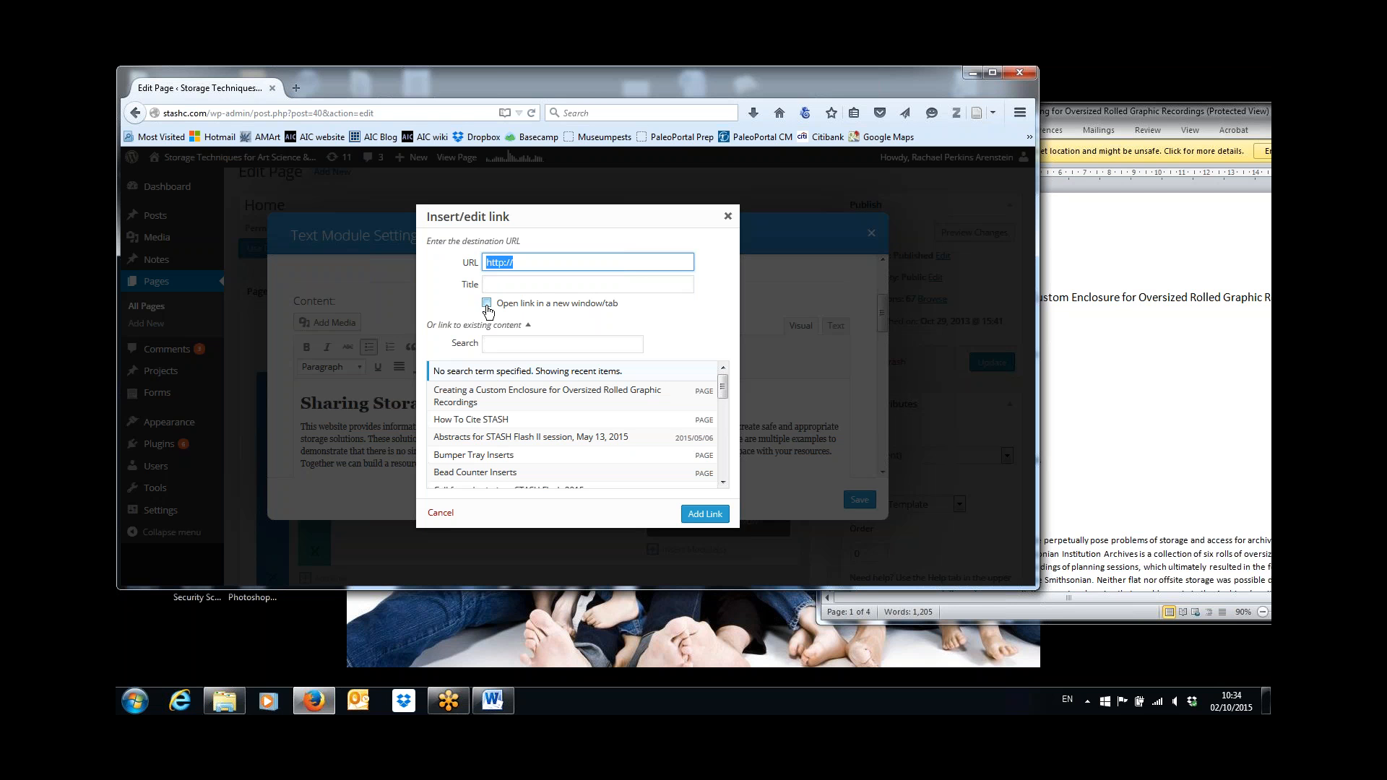
left_click(545, 261)
type("http://stashc.com/?p=2501")
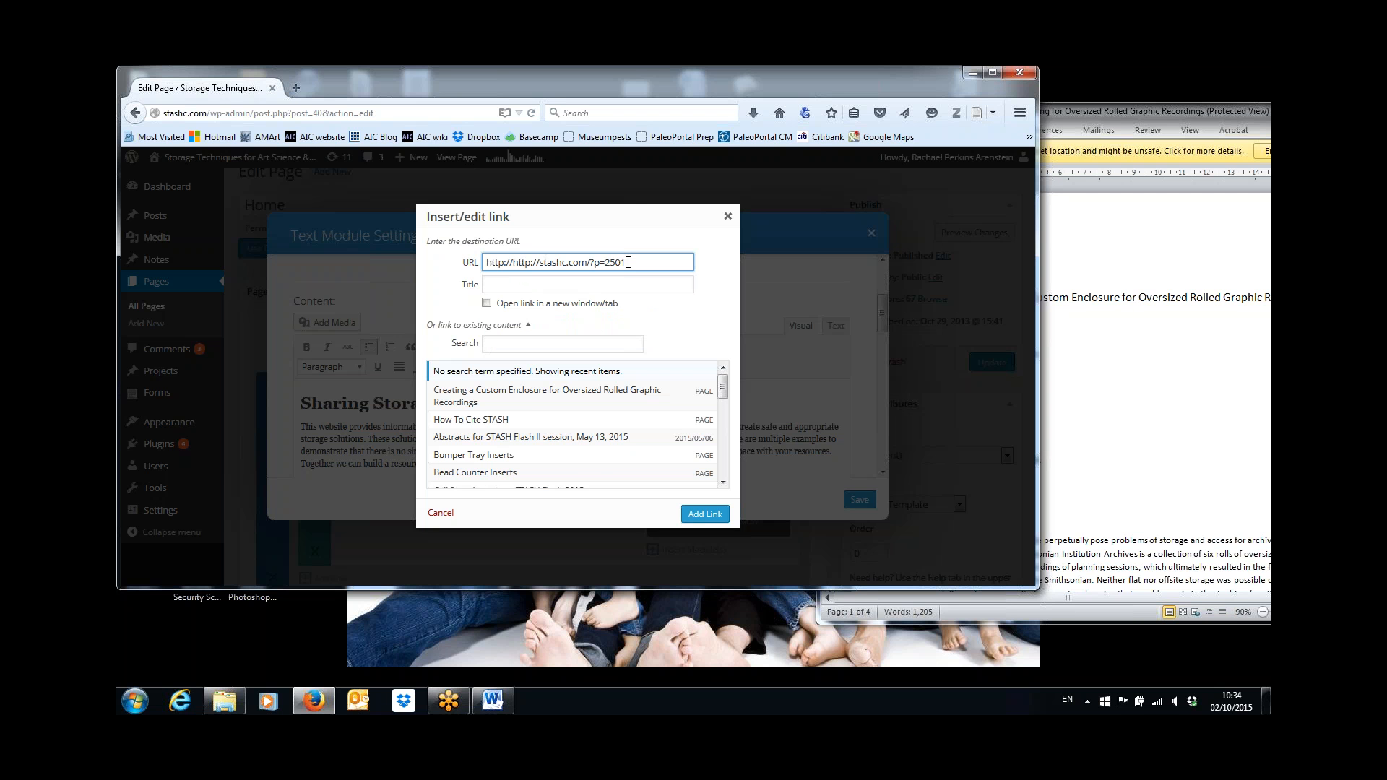
left_click_drag(513, 263, 384, 263)
key("BackSpace")
left_click_drag(615, 267, 381, 233)
key("BackSpace")
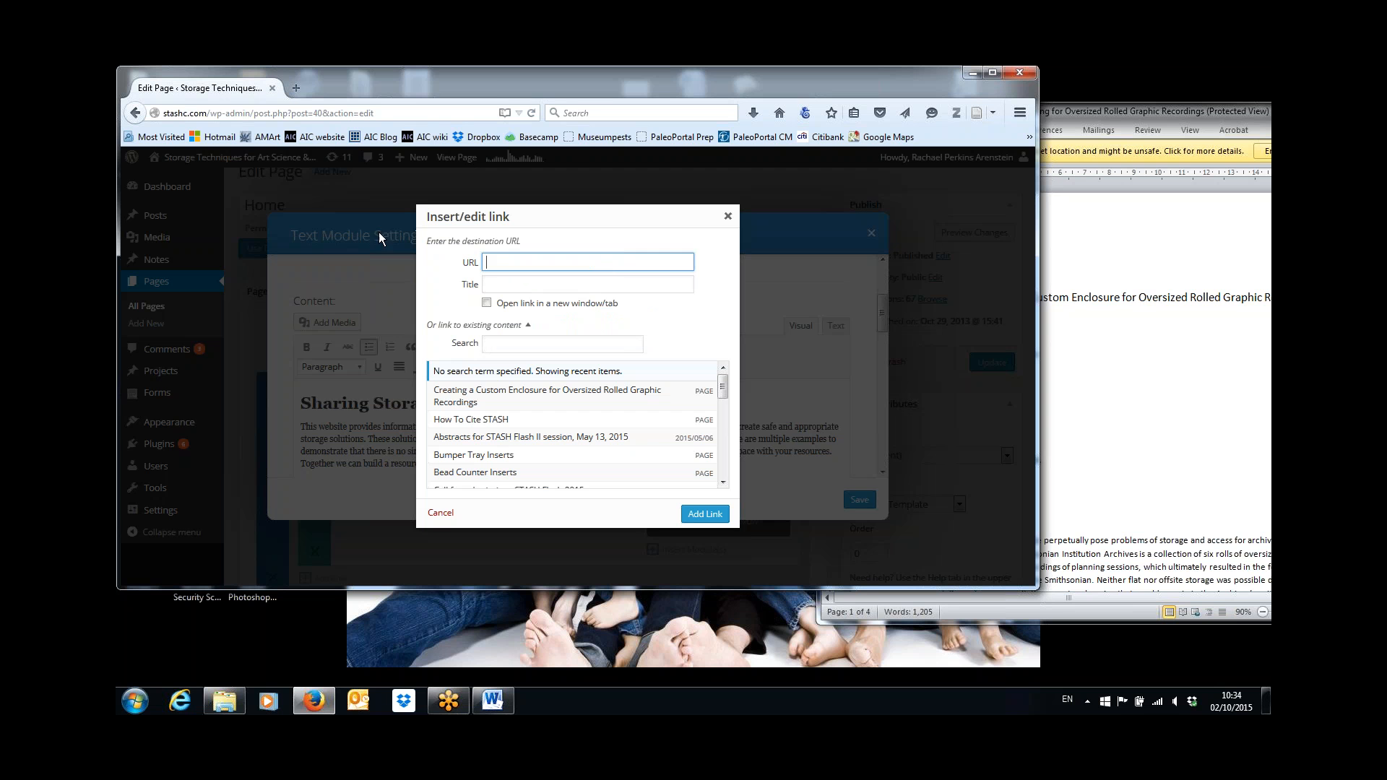
Link the title to the existing page "Creating a Custom Enclosure for Oversized Rolled Graphic Recordings"
left_click(484, 397)
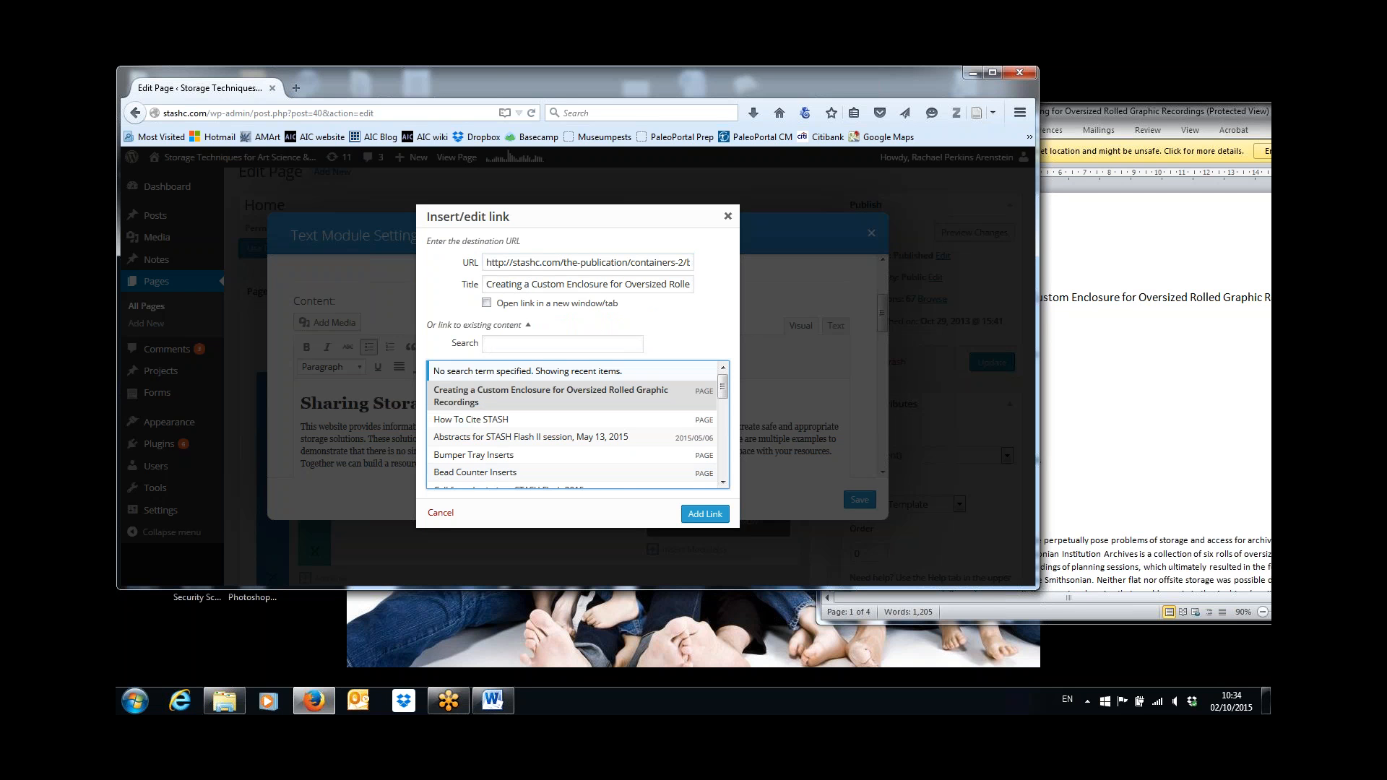
left_click(704, 514)
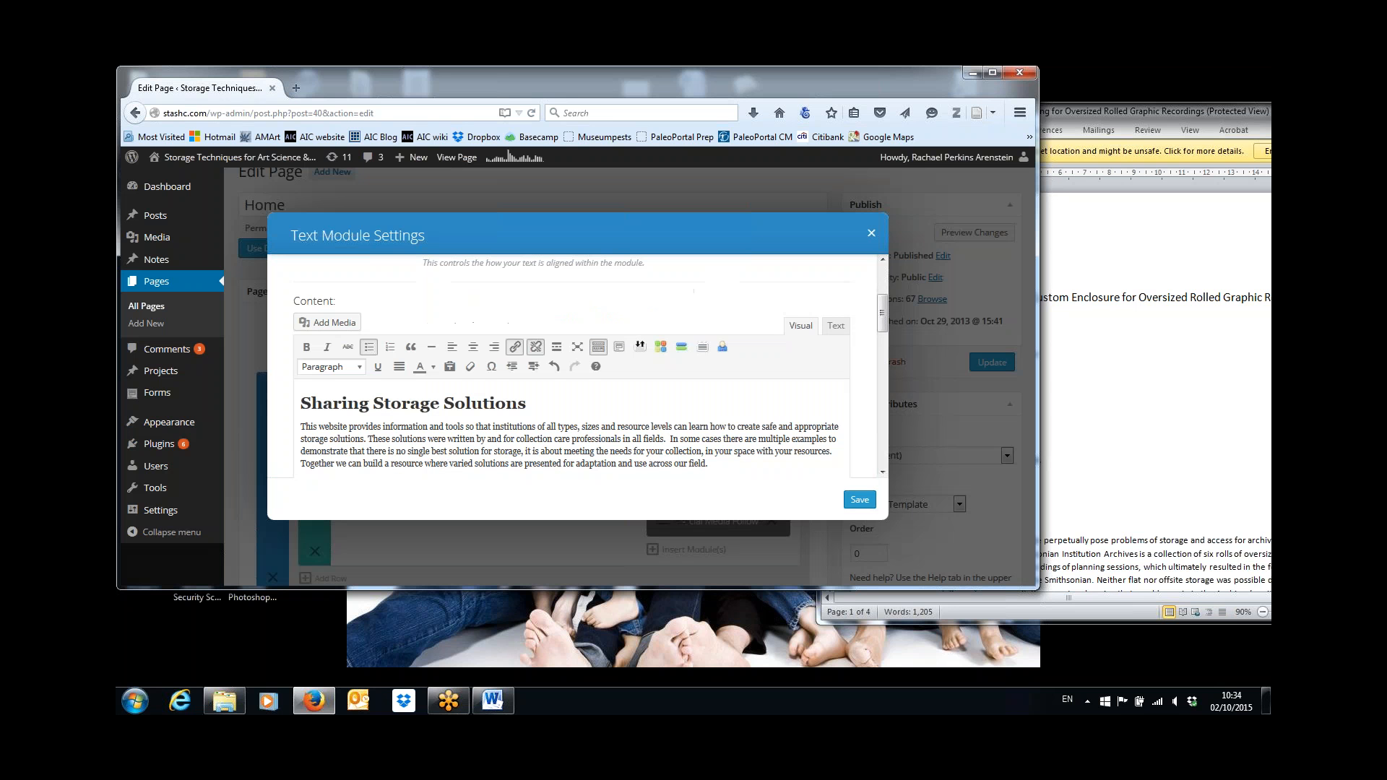
Move the linked custom enclosure entry to the top of the NEW on STASH list and remove the empty bullet above it
left_click_drag(882, 319, 882, 401)
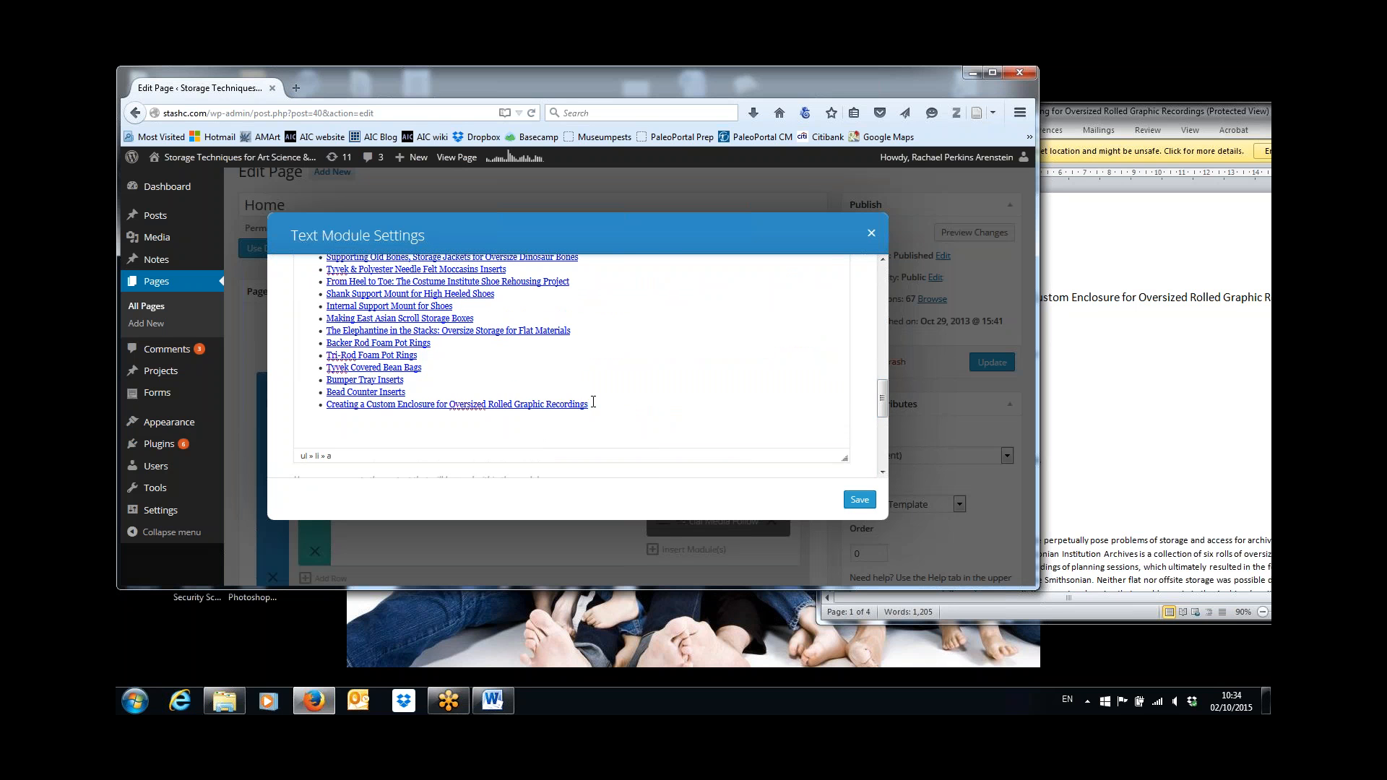
triple_click(593, 401)
key("ctrl+c")
key("BackSpace")
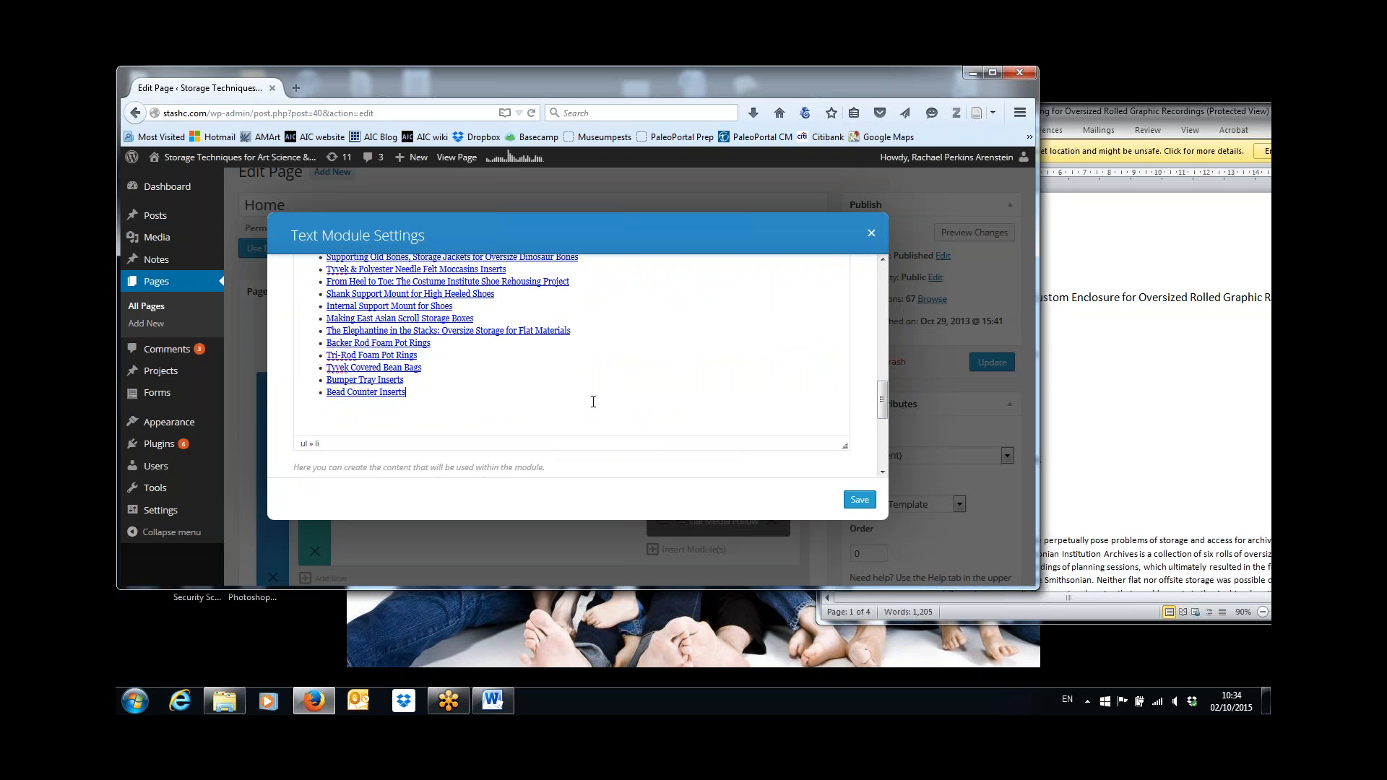
key("Up")
key("Up")
key("Up")
key("Up")
key("Up")
key("Up")
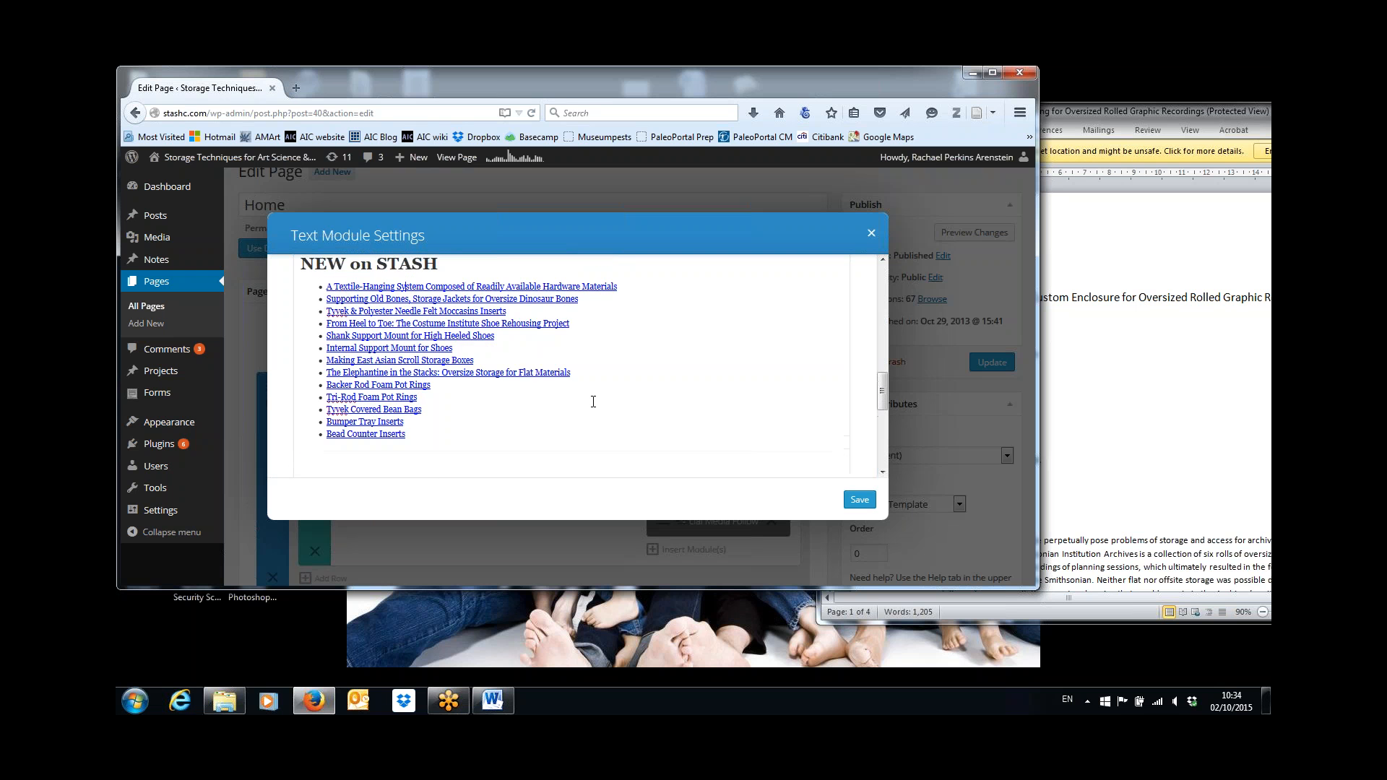
key("ctrl+v")
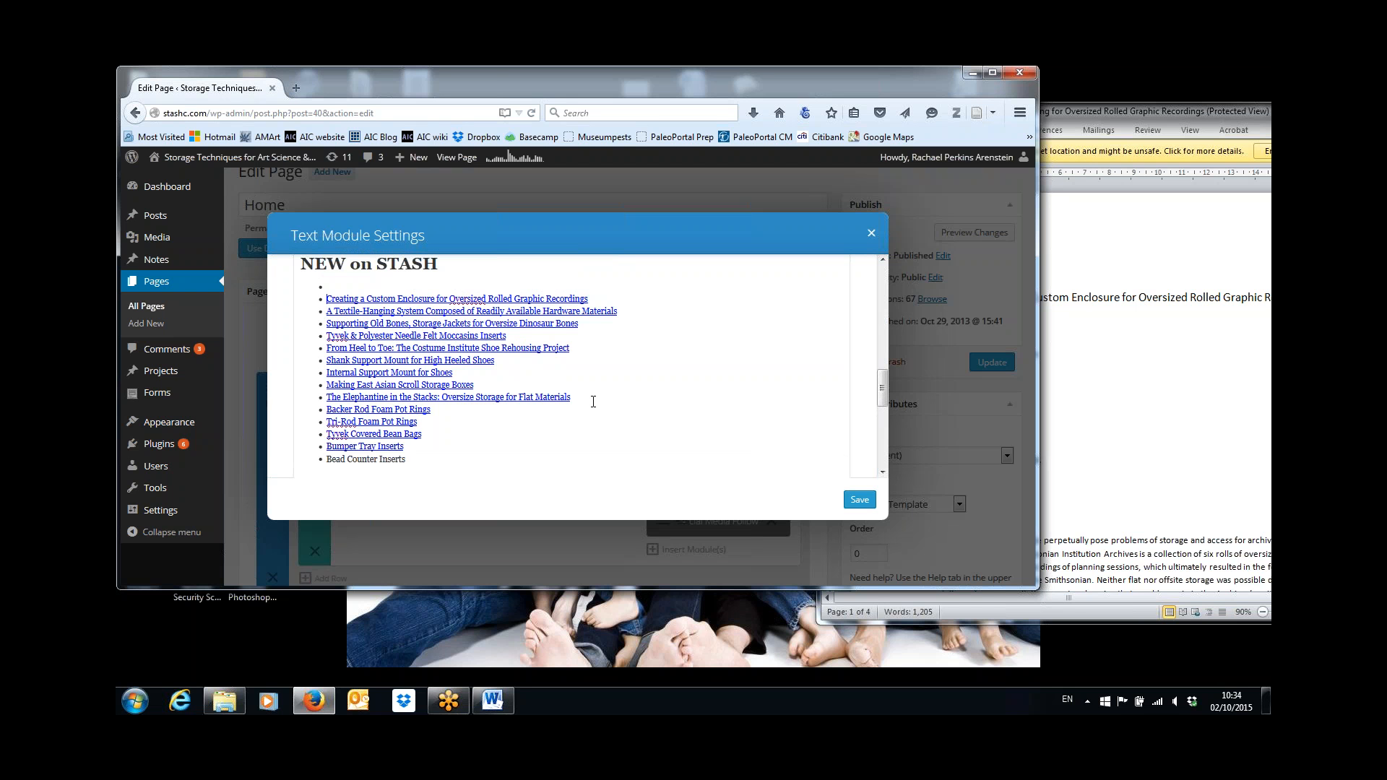
key("BackSpace")
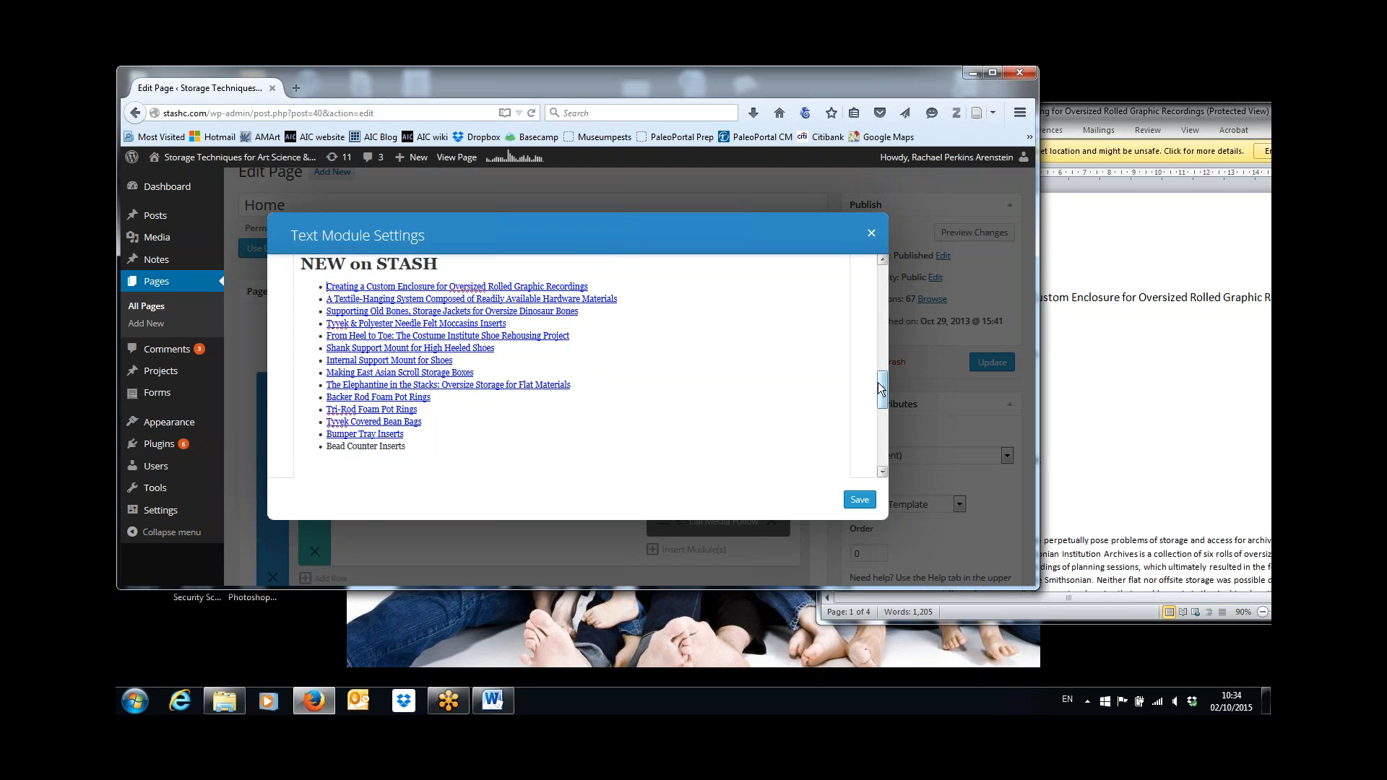
left_click_drag(880, 388, 885, 294)
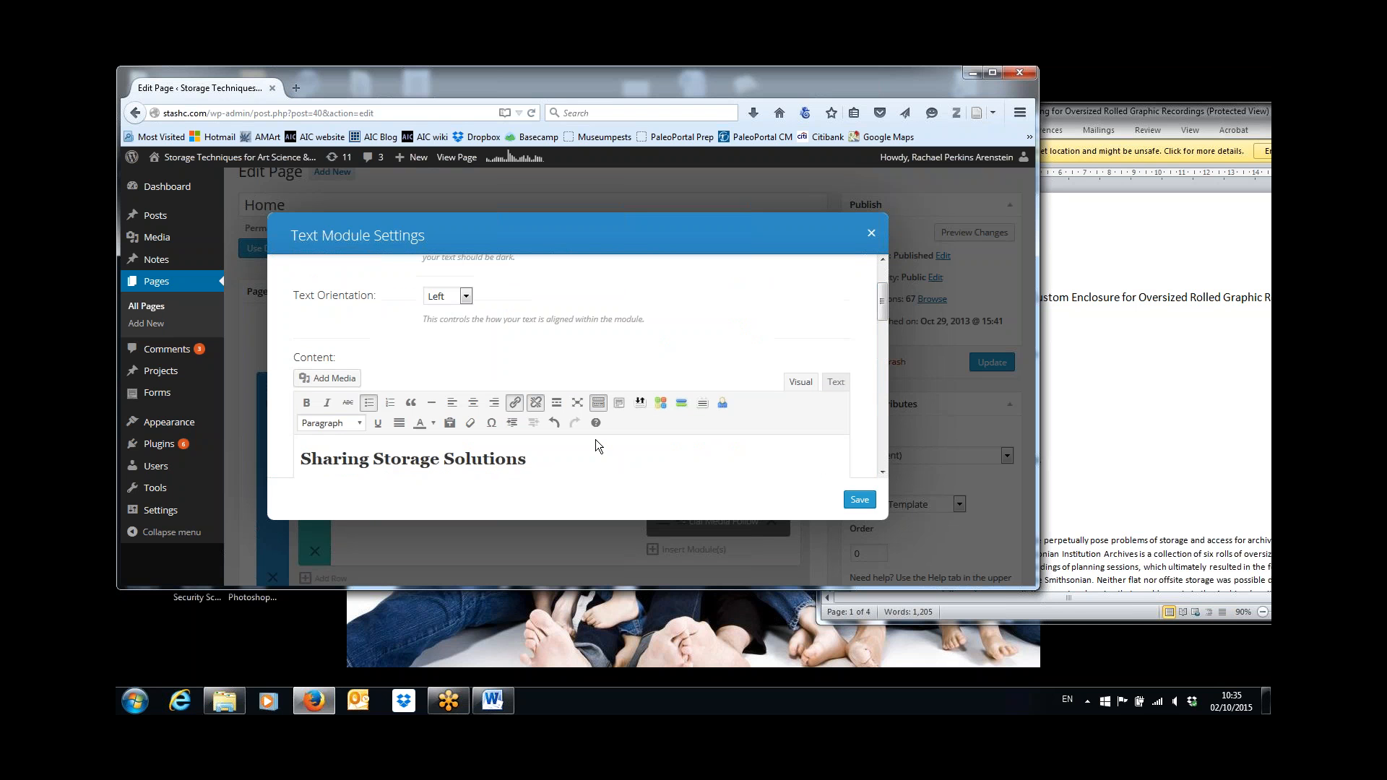
Undo the recent edits to the NEW on STASH list until the custom enclosure entry is gone
left_click(555, 424)
left_click(557, 427)
left_click(556, 426)
left_click_drag(882, 300, 884, 383)
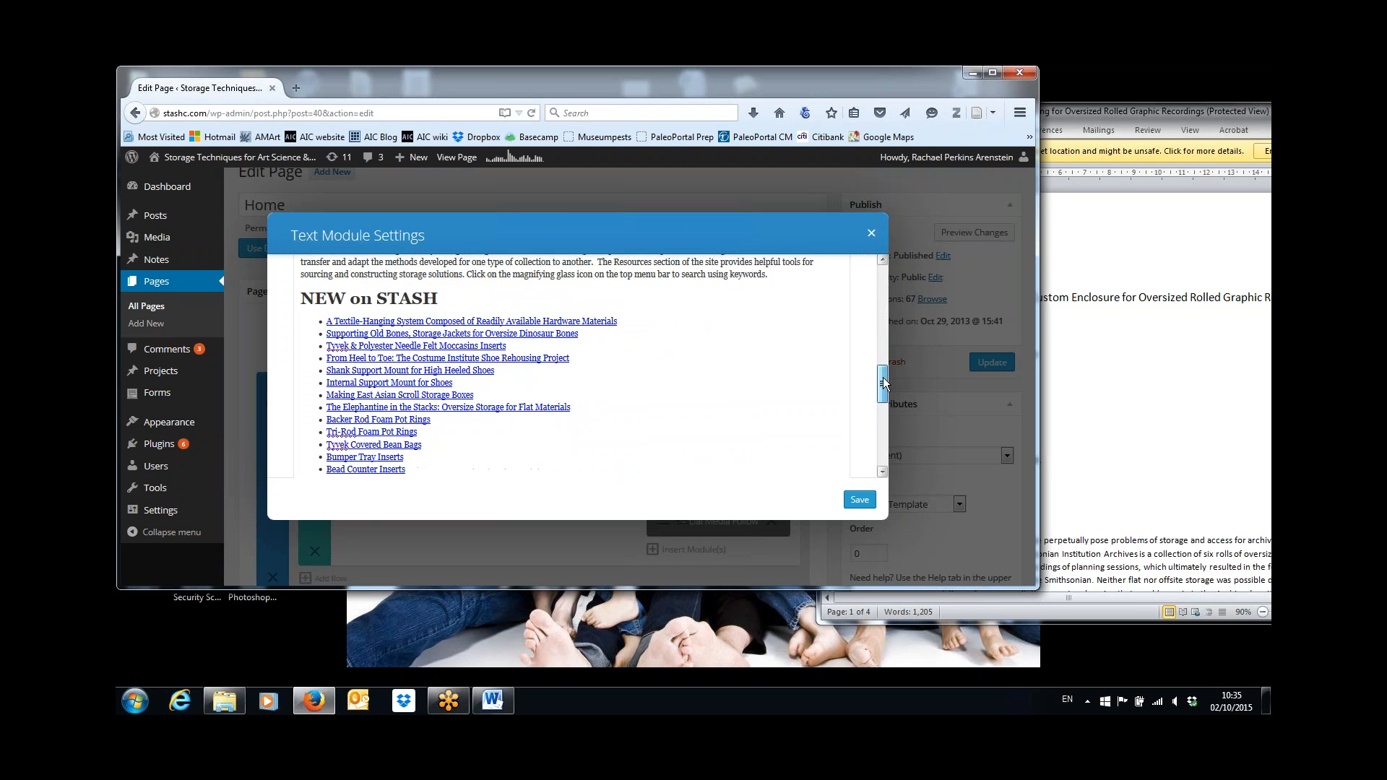
Try to start a new bullet above the Textile-Hanging System entry and undo that list change
triple_click(327, 323)
left_click(326, 326)
key("Return")
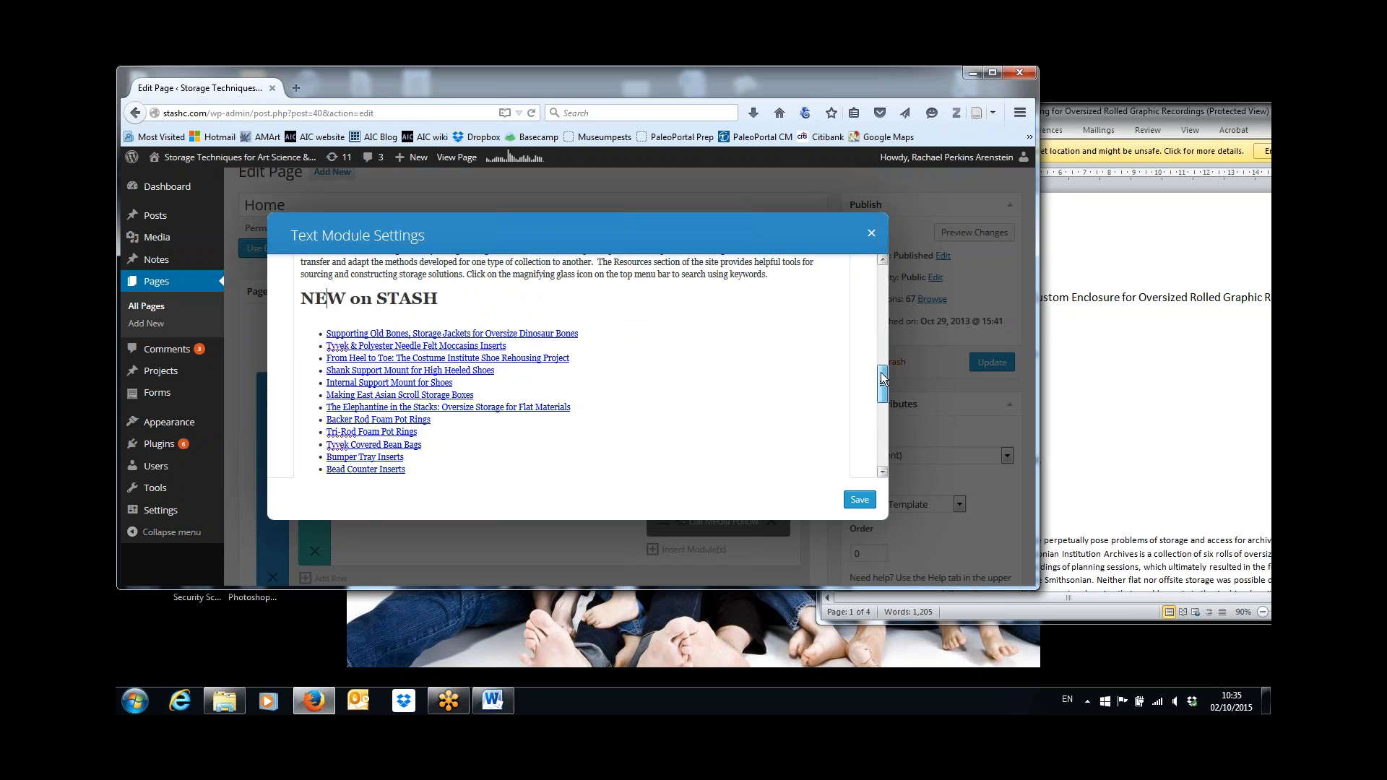
scroll(882, 321, "up", 10)
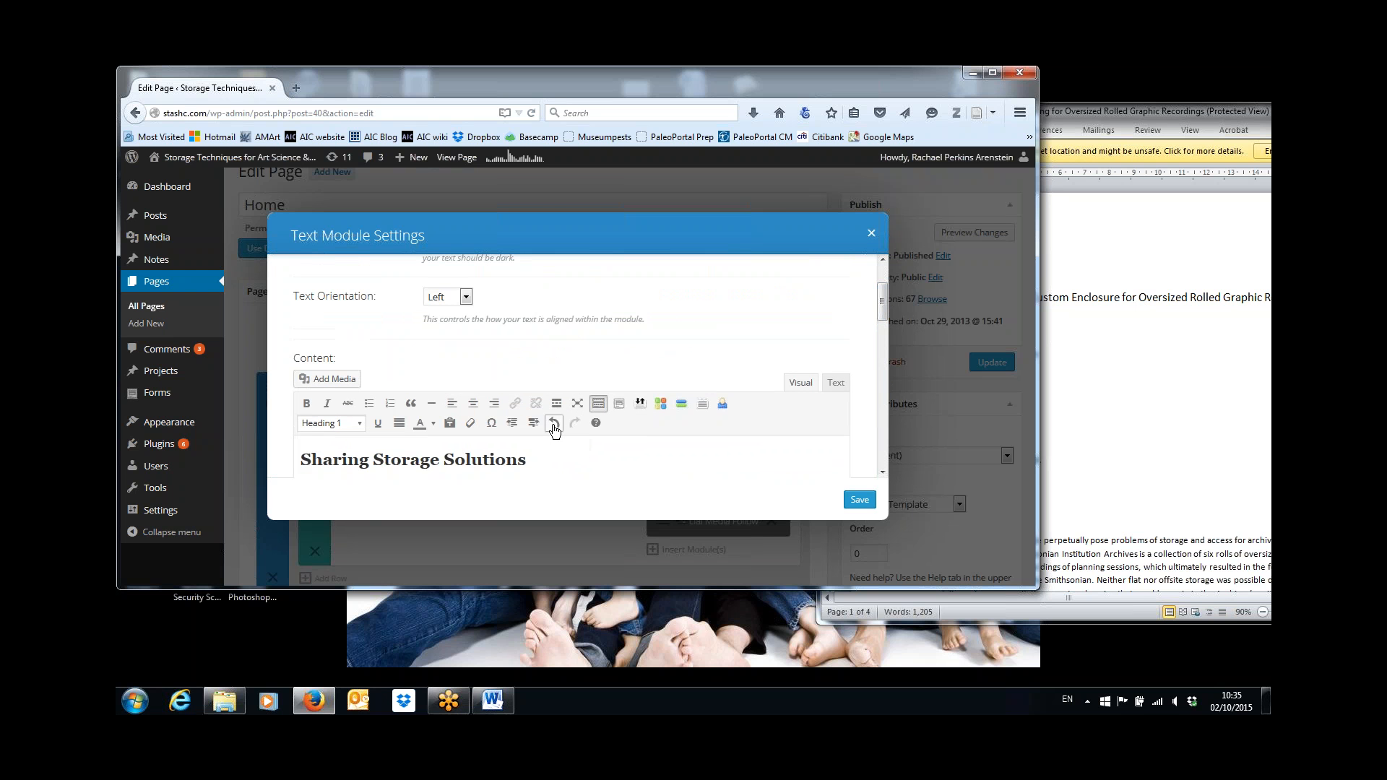
left_click(554, 423)
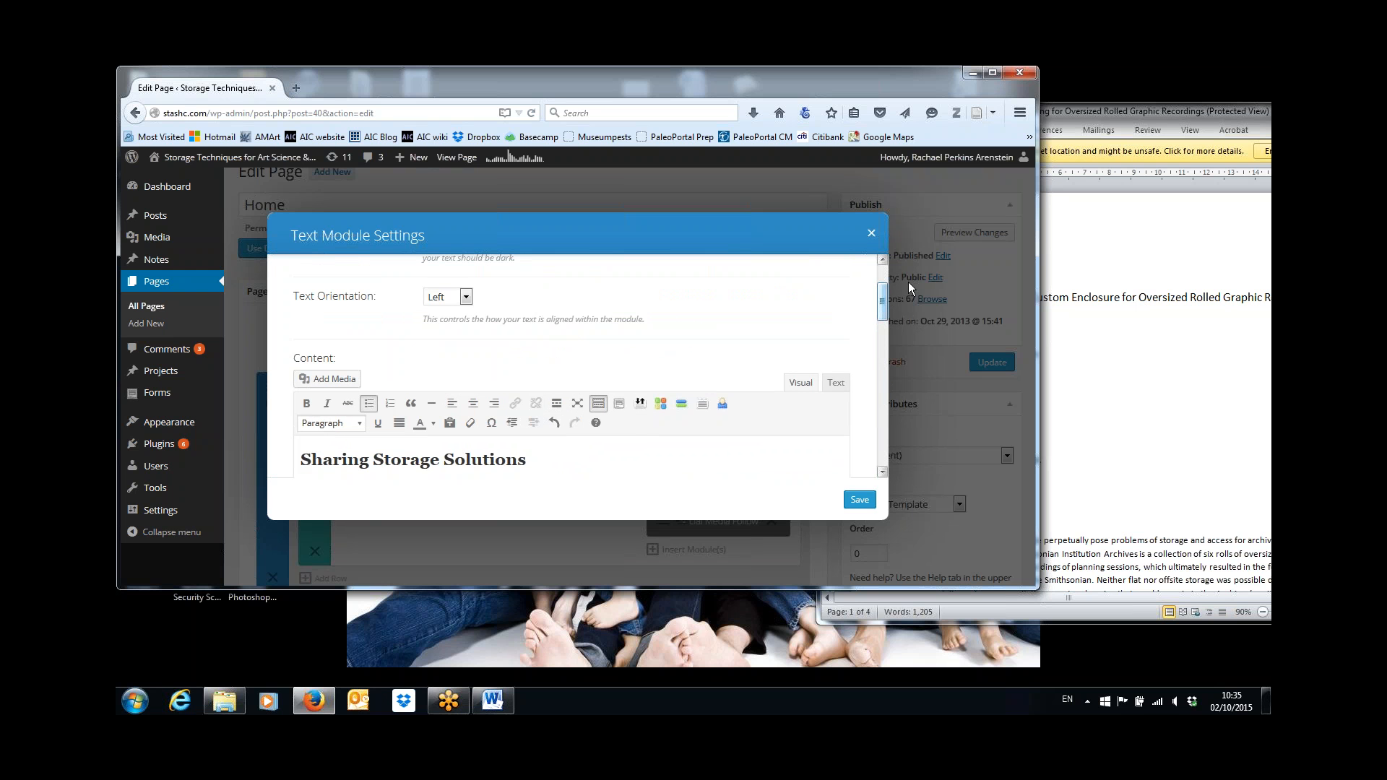
Add a first bullet to the NEW on STASH list reading "Creating a Custom Enclosure for Oversized Rolled Graphic Recordings"
mouse_move(884, 296)
left_mouse_down()
mouse_move(868, 399)
mouse_move(886, 273)
left_mouse_up()
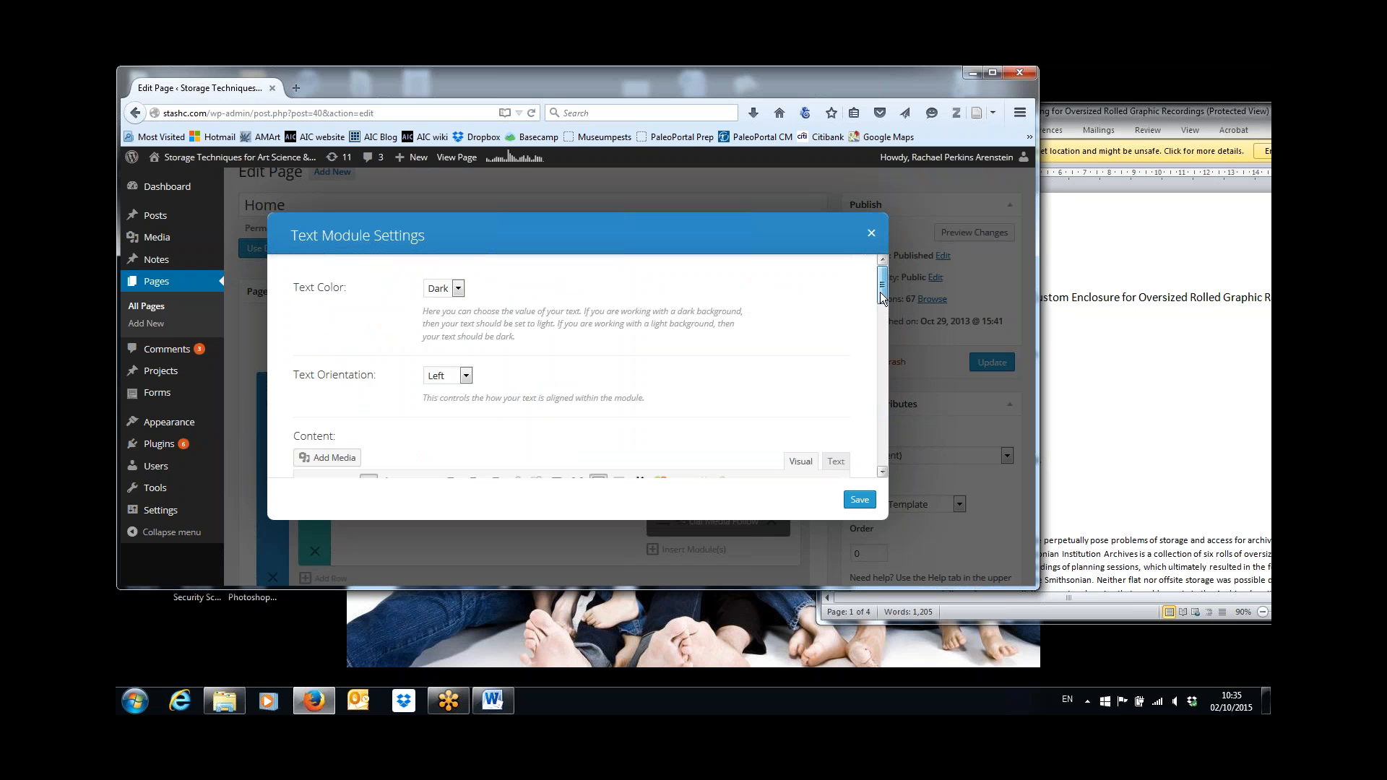
scroll(794, 362, "down", 3)
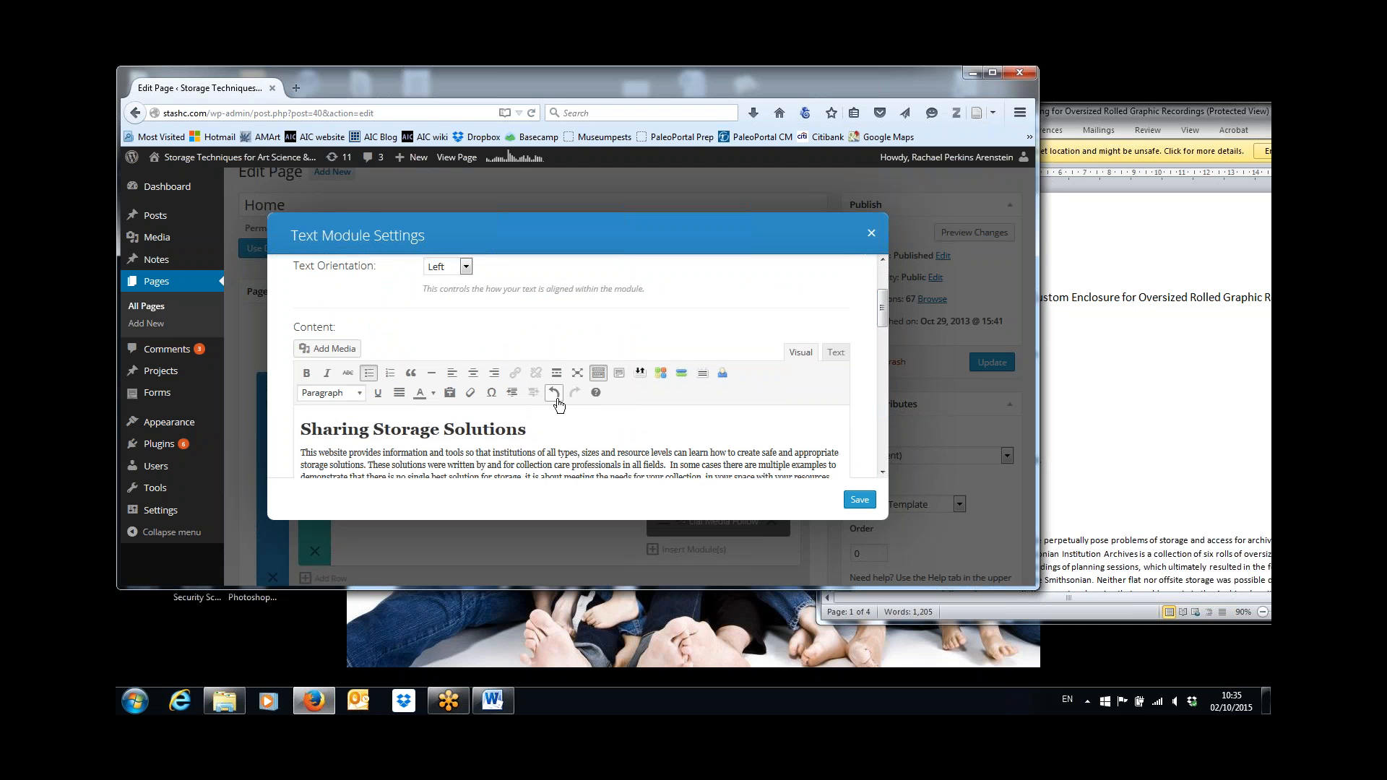
mouse_move(882, 312)
left_mouse_down()
mouse_move(881, 408)
mouse_move(878, 318)
left_mouse_up()
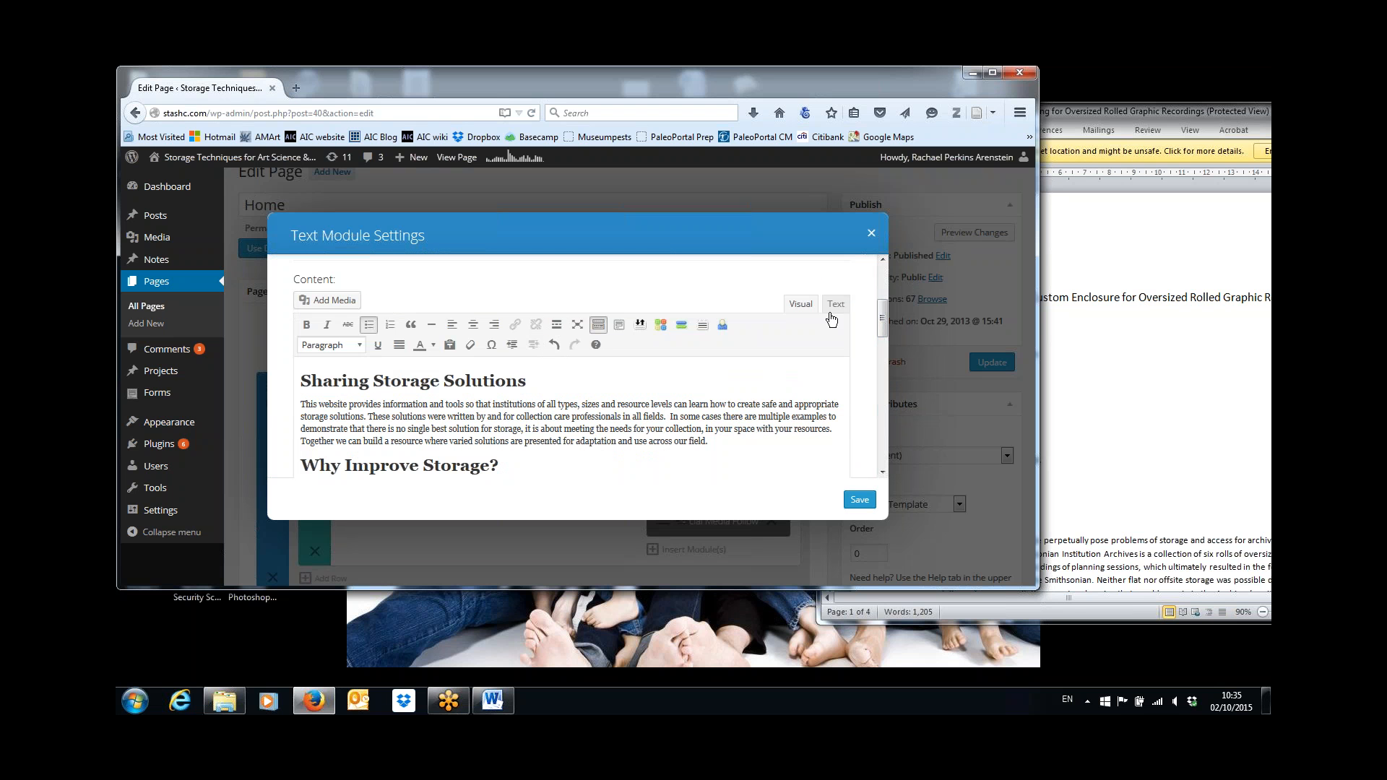
left_click_drag(878, 322, 883, 388)
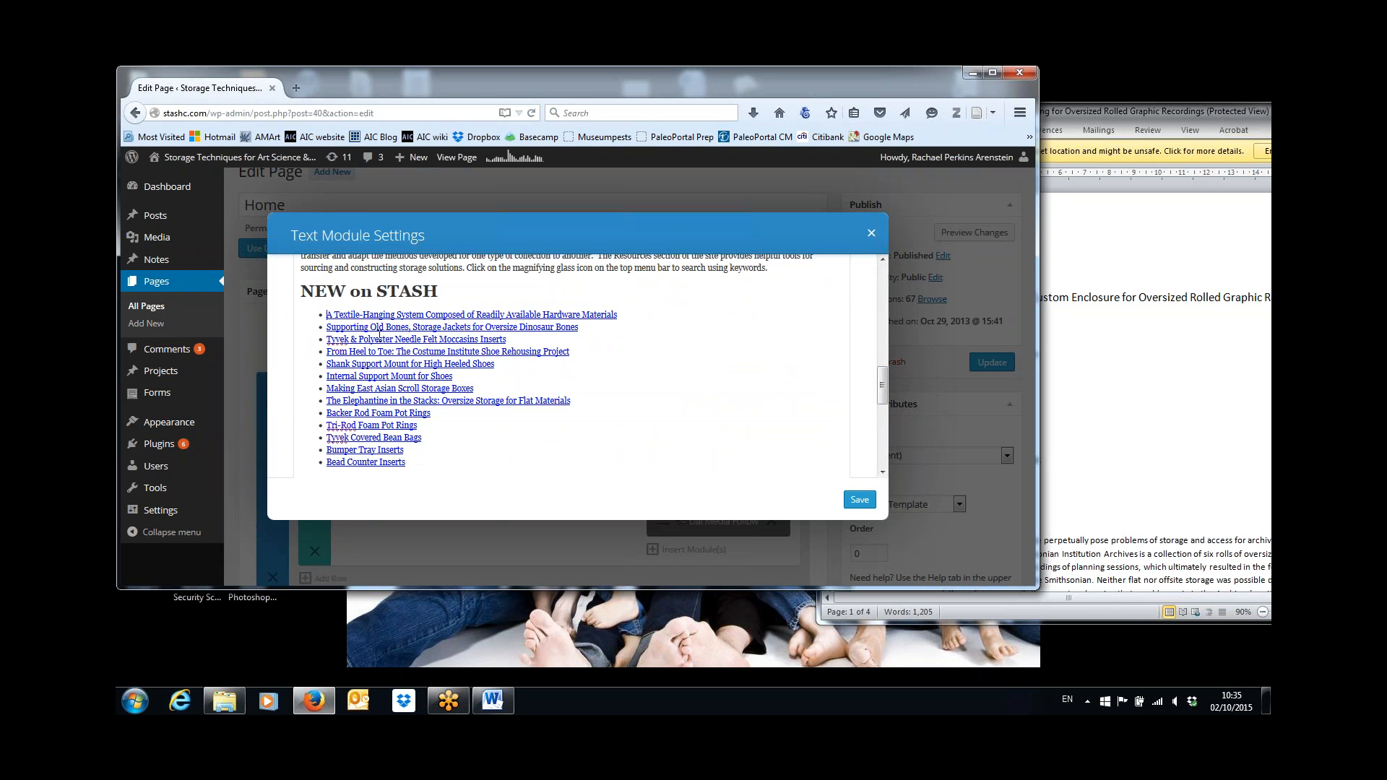
key("Return")
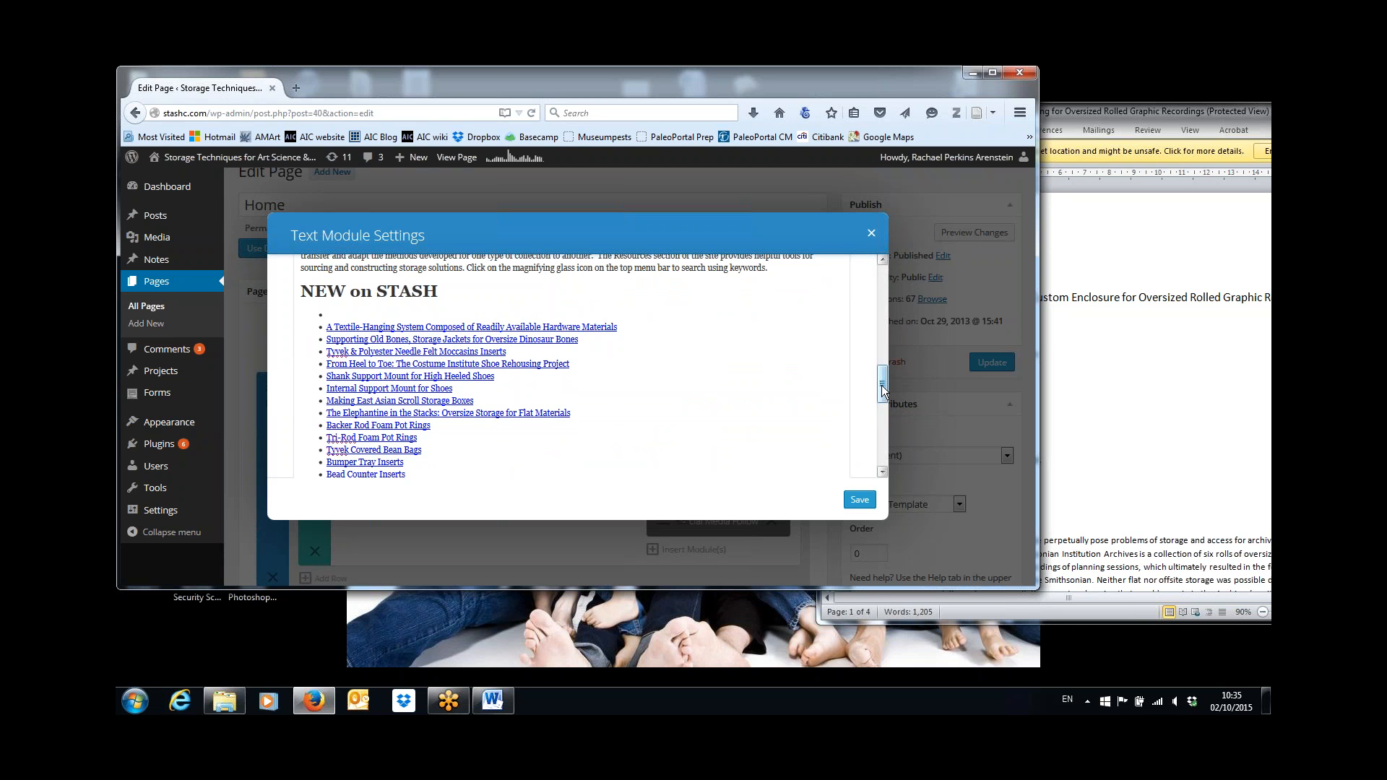
left_click_drag(882, 385, 882, 318)
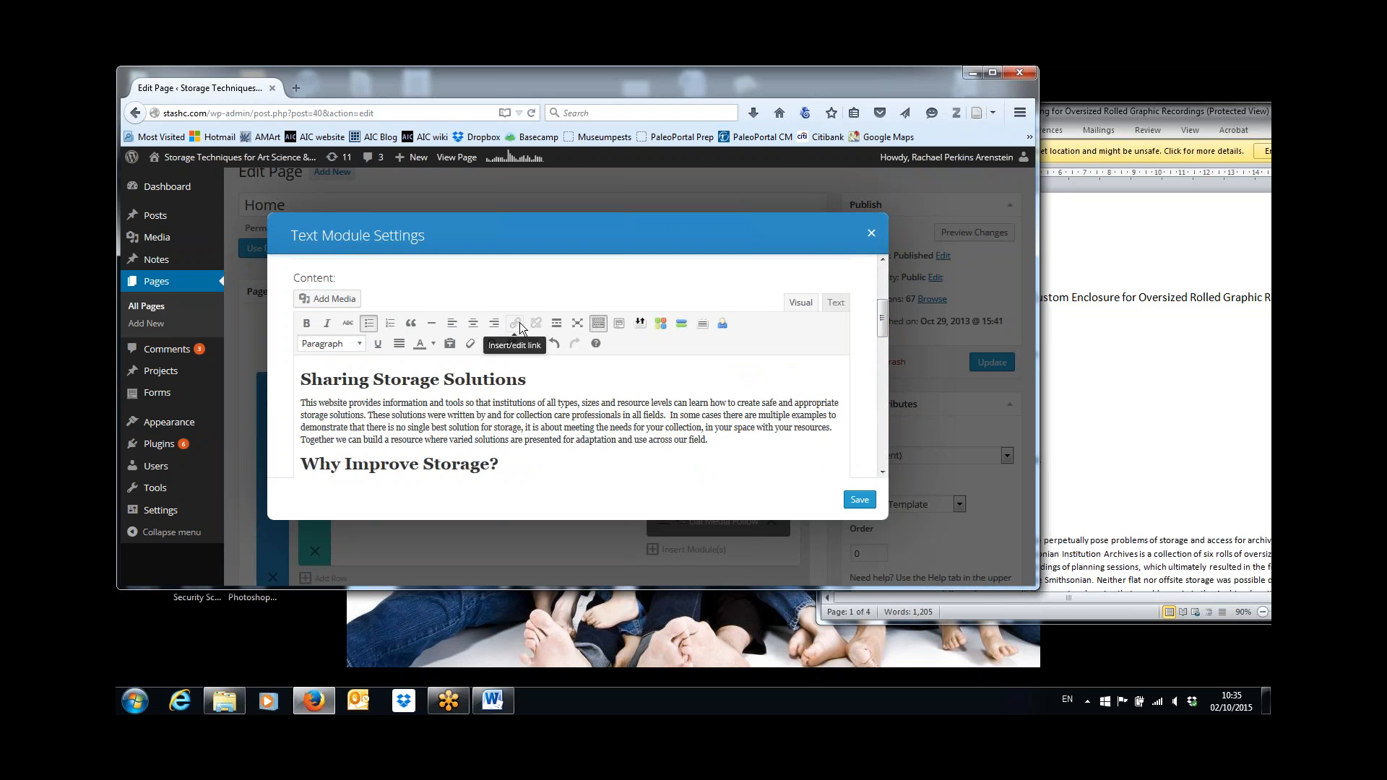
left_click_drag(883, 315, 882, 368)
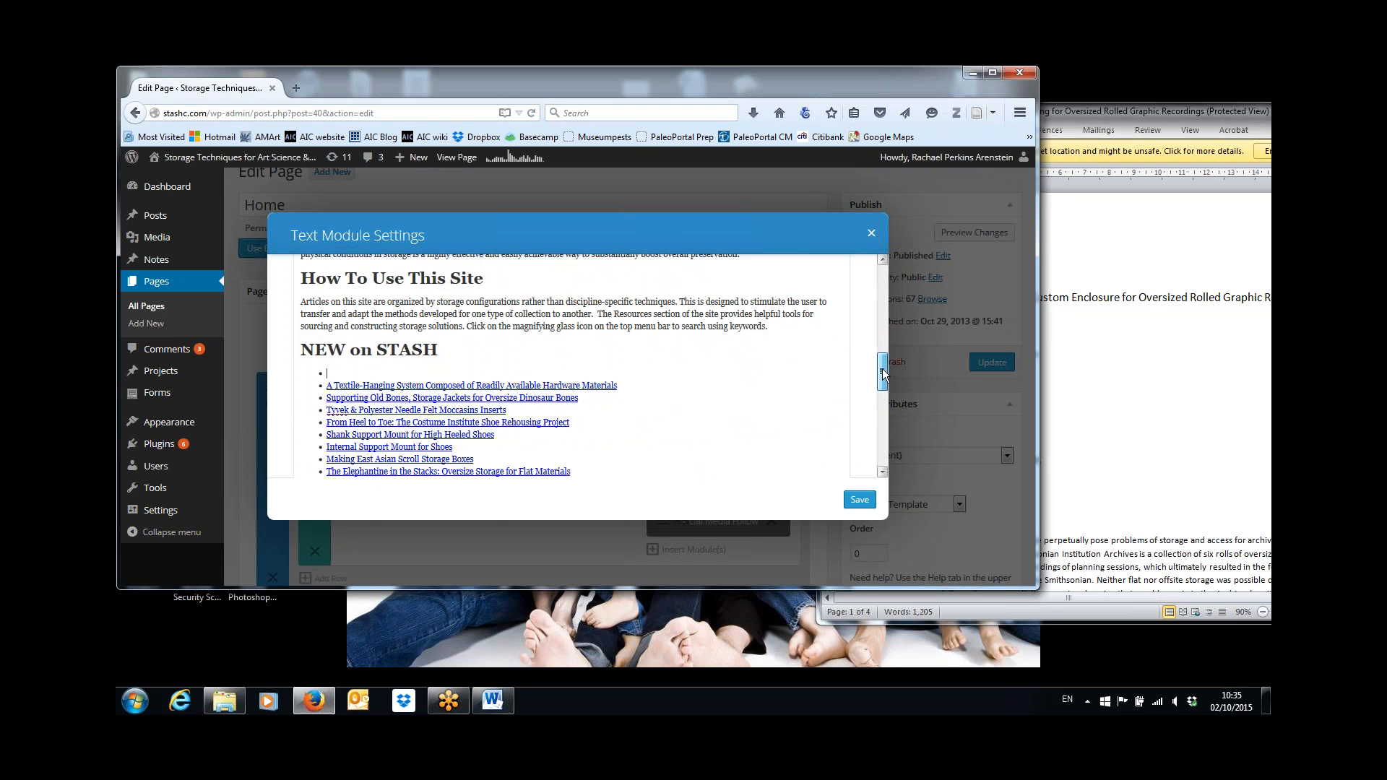
type("Creating a Custom Enclosure for Oversized Roll")
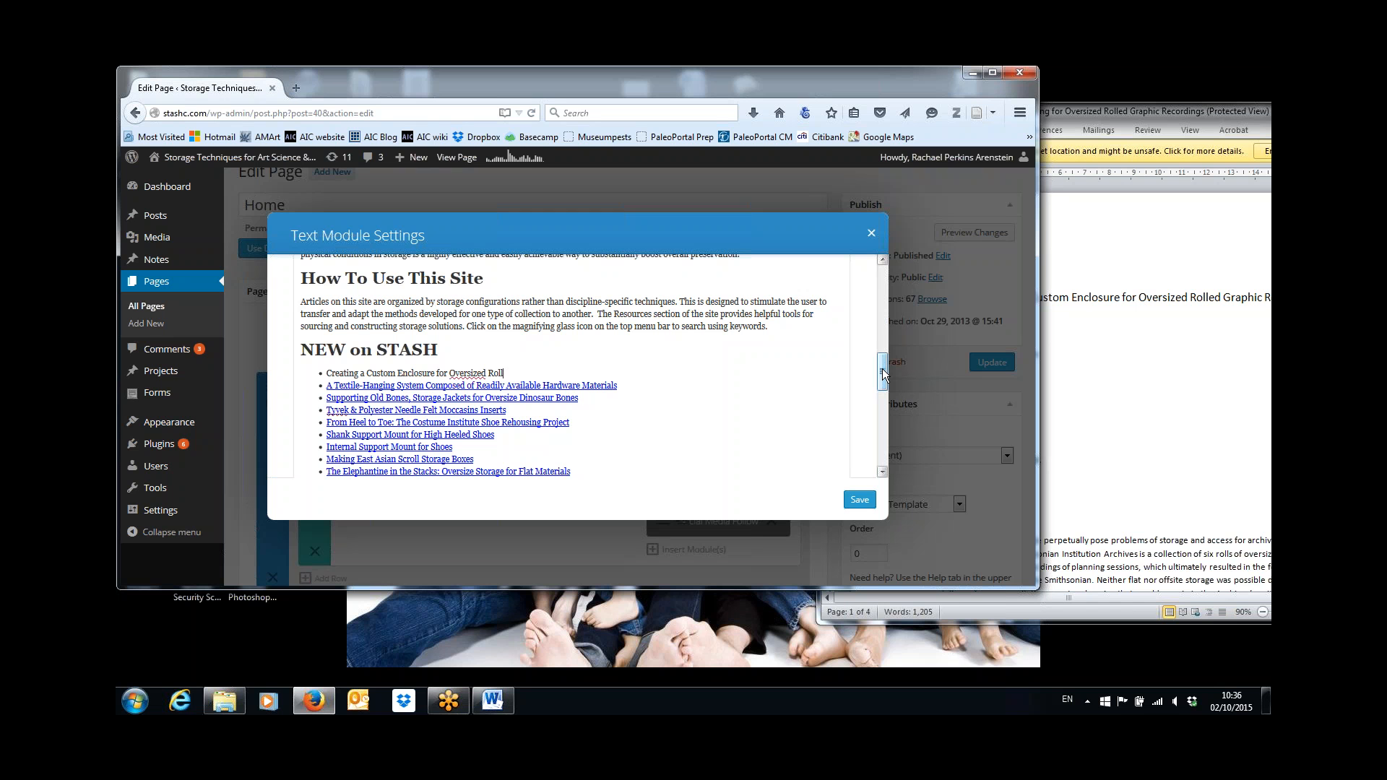
type("ed Graphic Recordings")
Select the entire newly entered article title in the first bullet and open its link settings
key("ctrl+shift+Left")
key("ctrl+shift+Left")
key("ctrl+shift+Left")
key("ctrl+shift+Left")
key("ctrl+shift+Left")
key("ctrl+shift+Left")
key("ctrl+shift+Left")
key("ctrl+shift+Left")
key("ctrl+shift+Left")
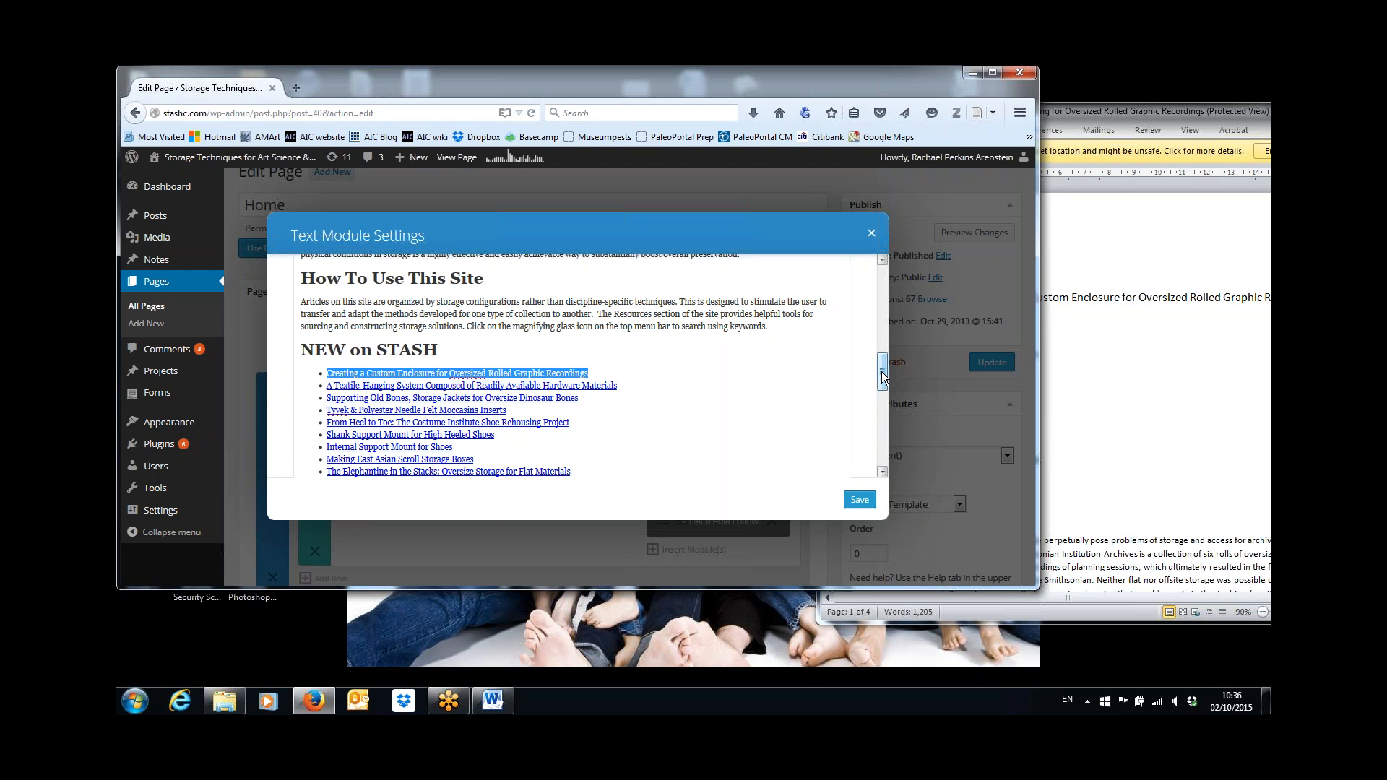
left_click_drag(882, 371, 882, 305)
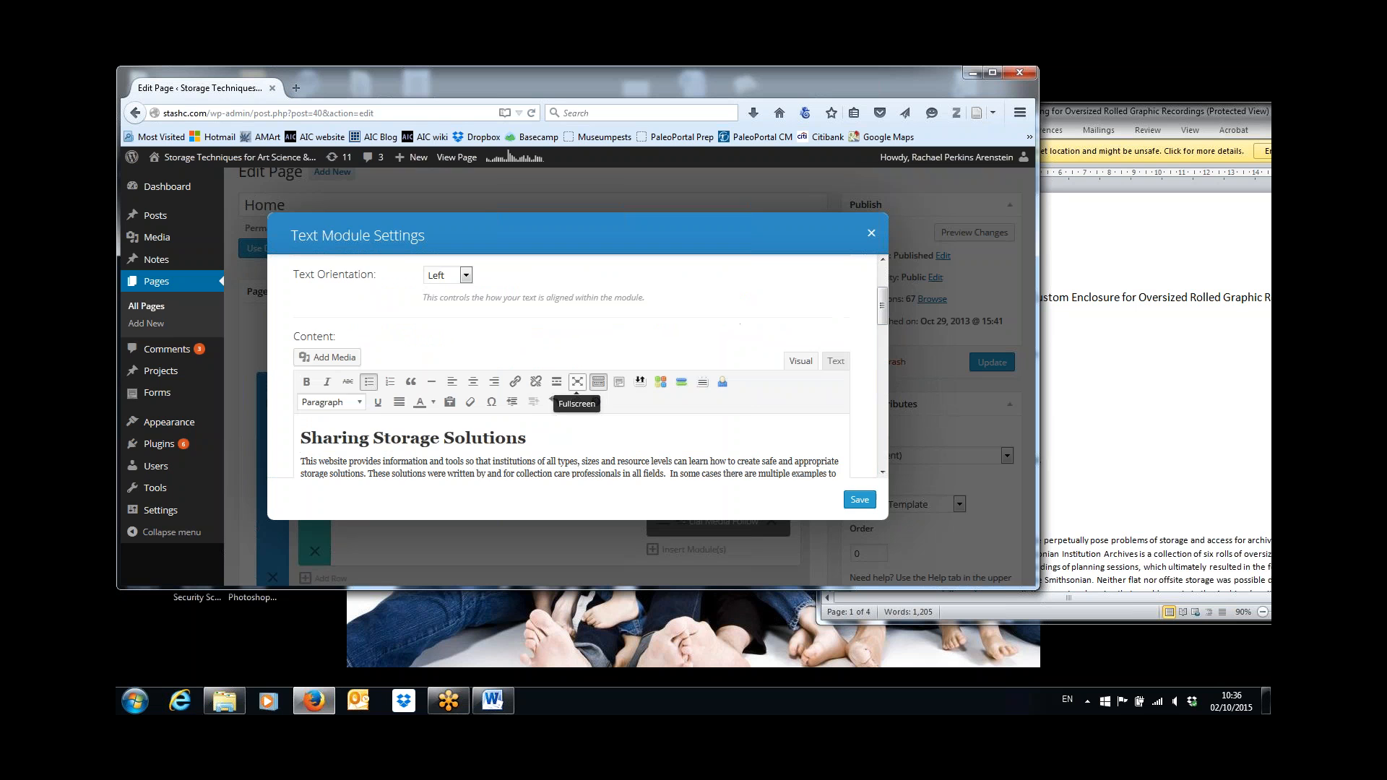
left_click(515, 381)
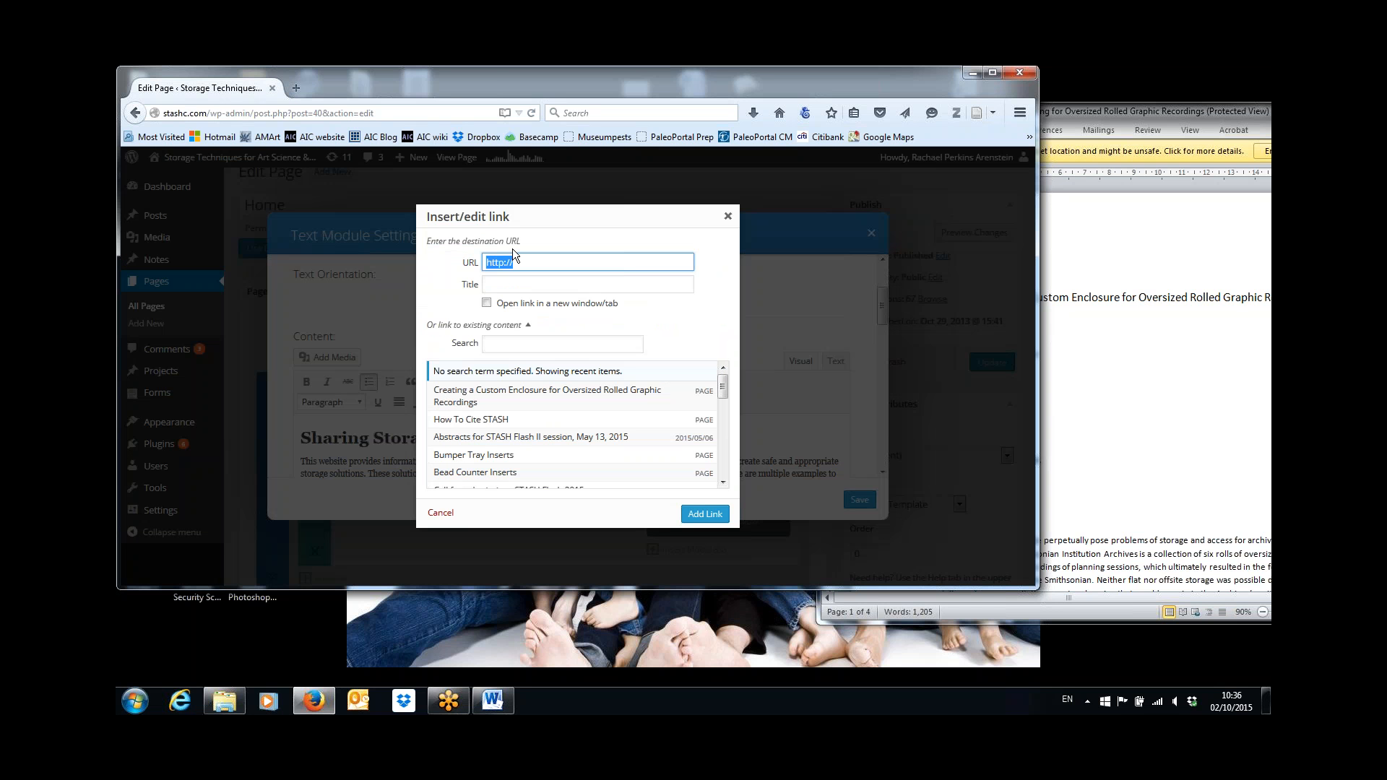
Try the pasted article title as the link's destination URL and clear the address
key("ctrl+v")
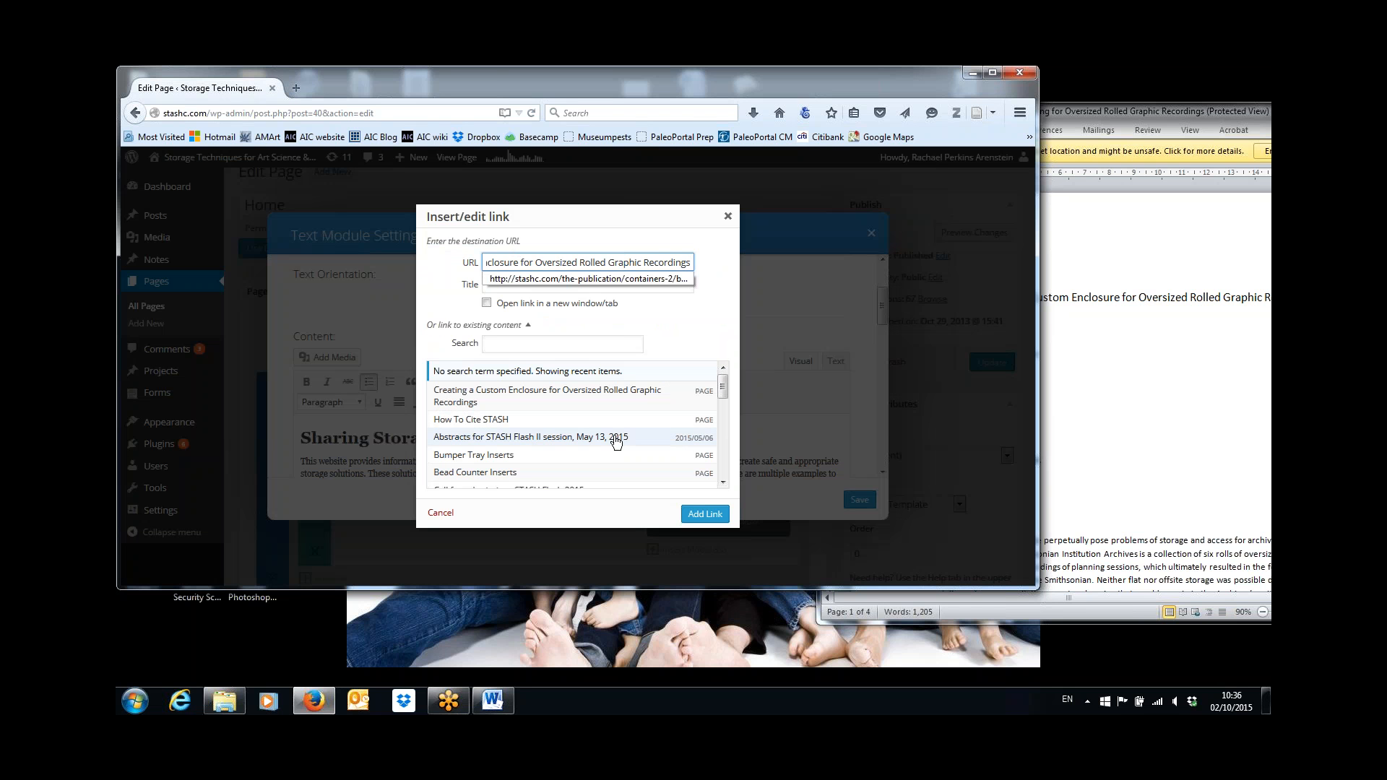
key("Down")
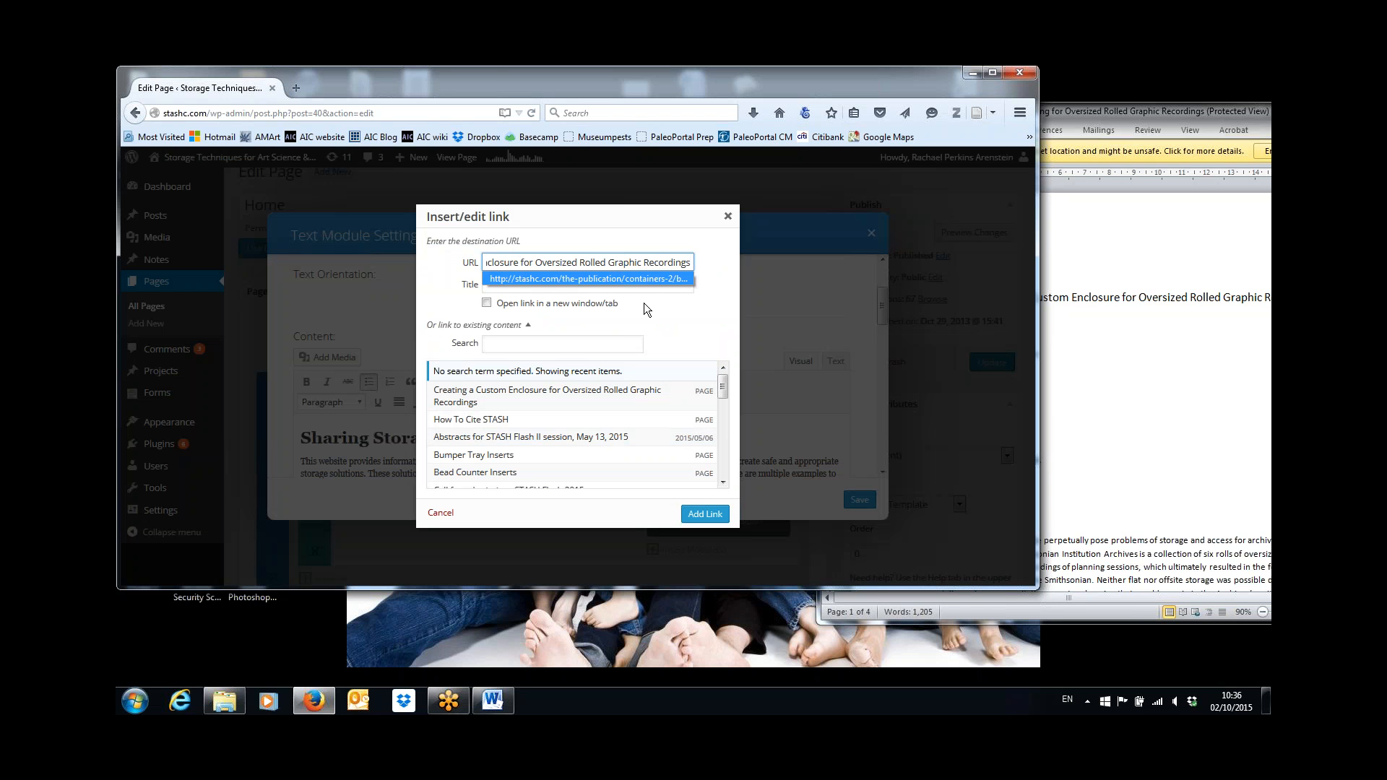
key("BackSpace")
key("BackSpace")
key("BackSpace")
key("BackSpace")
key("BackSpace")
key("BackSpace")
key("BackSpace")
key("BackSpace")
key("BackSpace")
key("BackSpace")
key("BackSpace")
key("BackSpace")
key("BackSpace")
key("BackSpace")
key("BackSpace")
key("BackSpace")
key("BackSpace")
key("BackSpace")
key("BackSpace")
key("BackSpace")
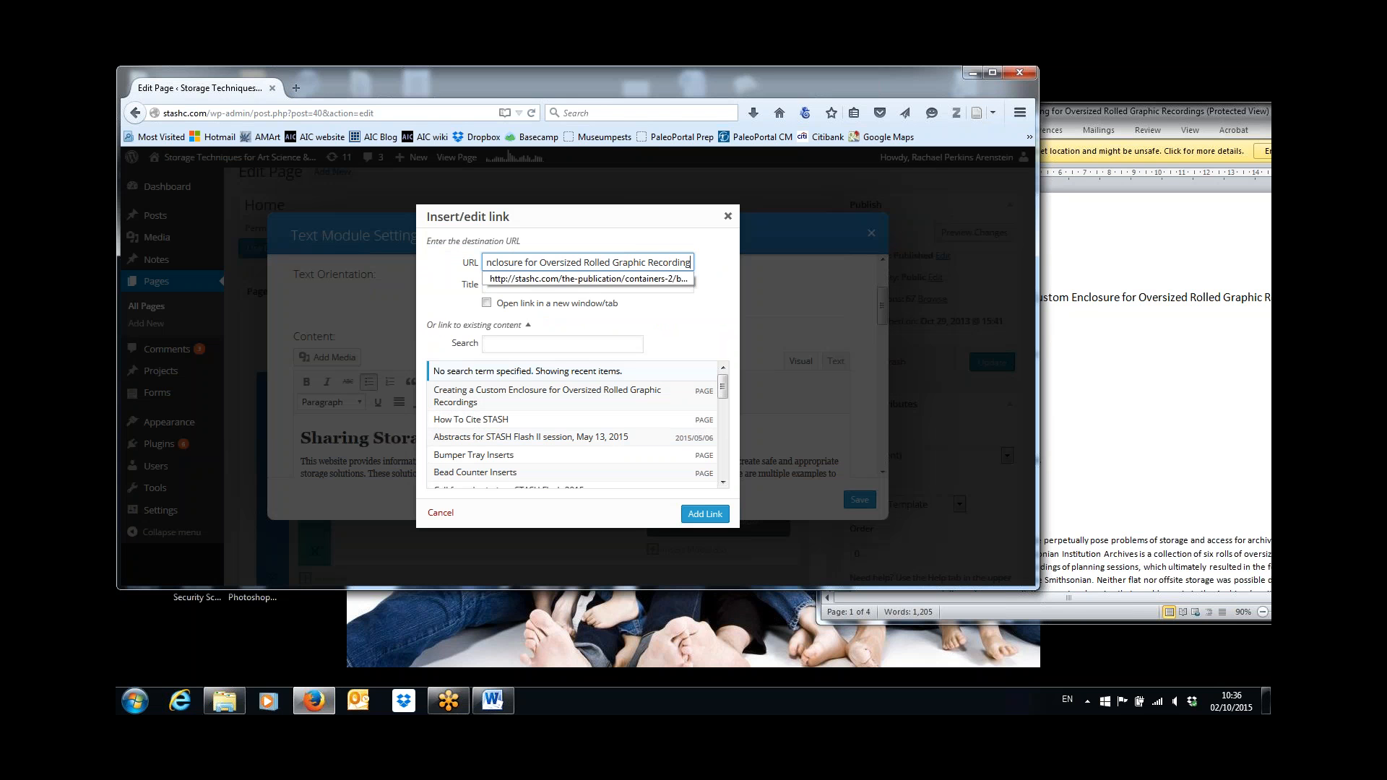
key("ctrl+shift+Left")
key("ctrl+shift+Left")
key("ctrl+shift+Left")
key("ctrl+shift+Left")
key("ctrl+shift+Left")
key("ctrl+shift+Left")
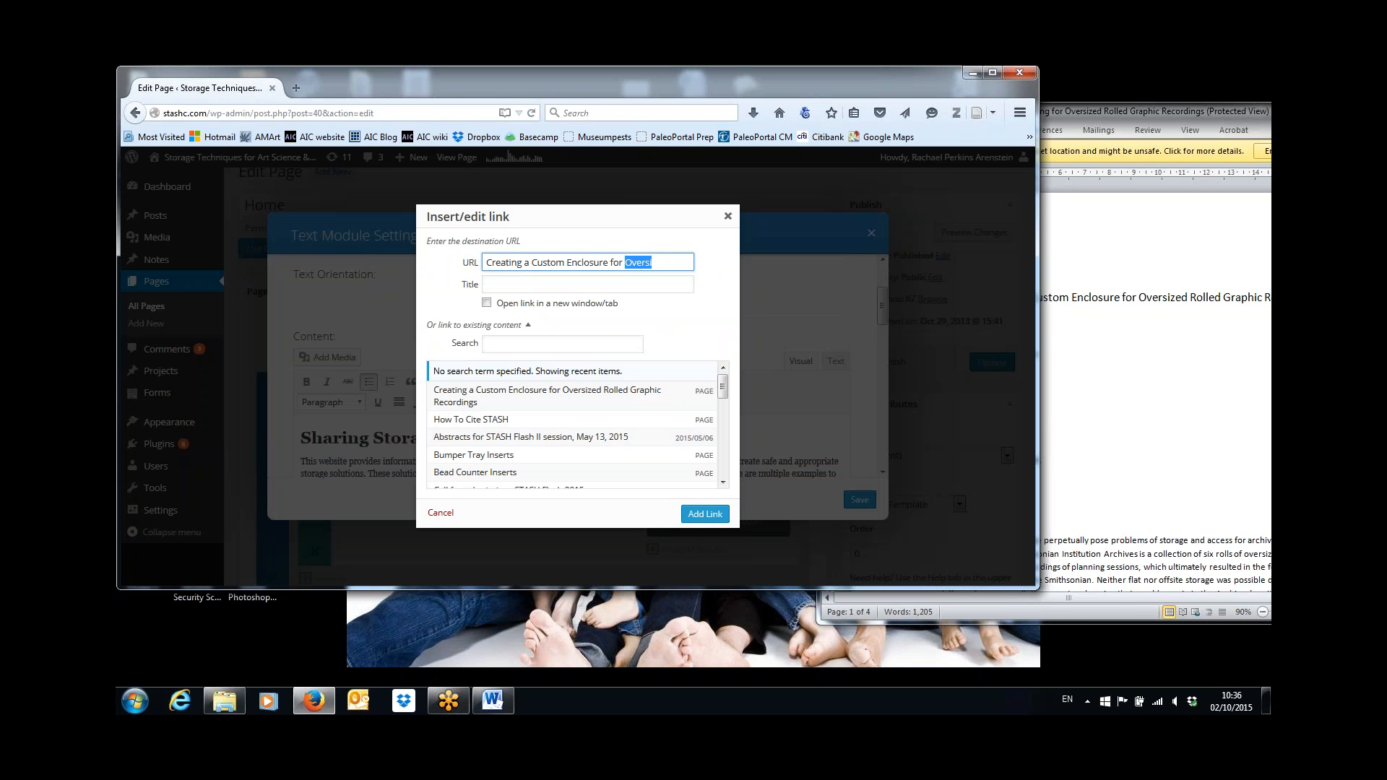
key("BackSpace")
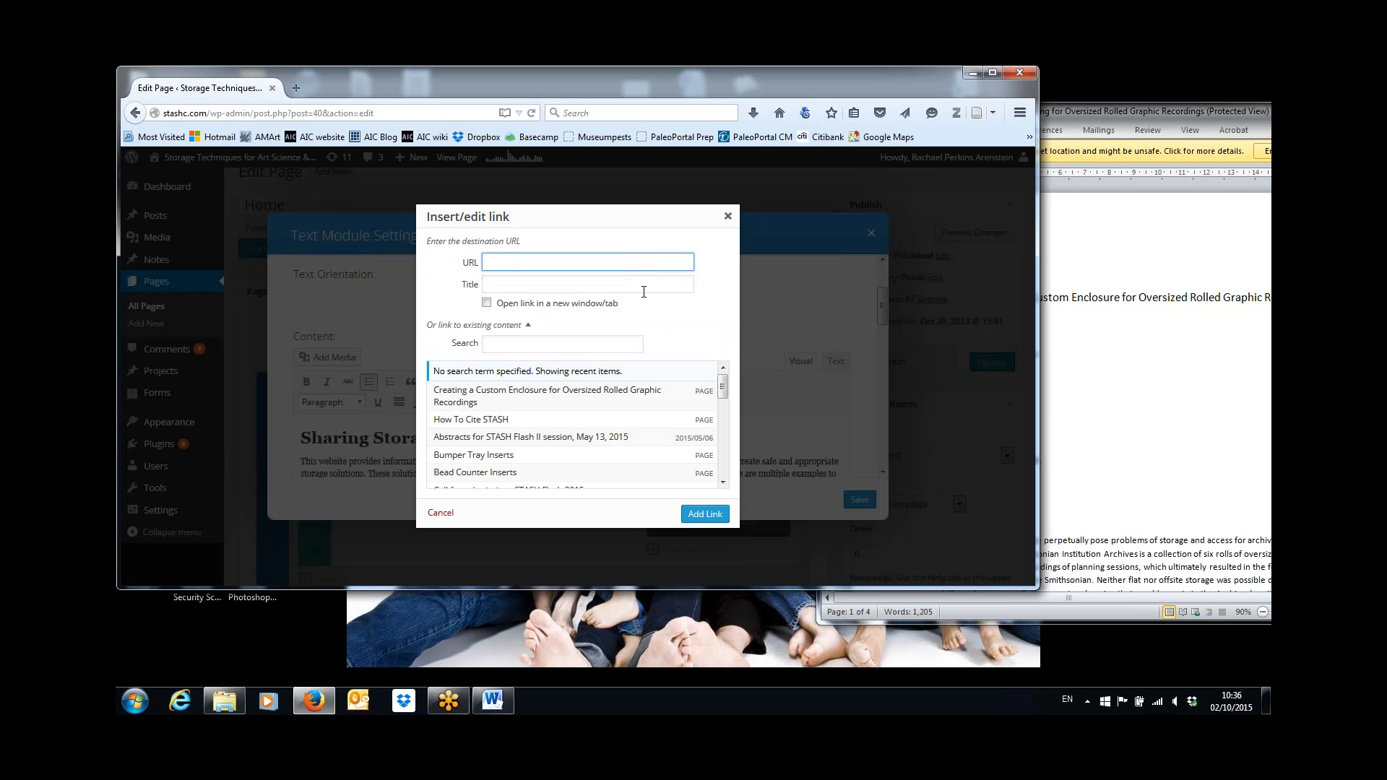
Link the selected title to the existing page "Creating a Custom Enclosure for Oversized Rolled Graphic Recordings"
left_click(537, 393)
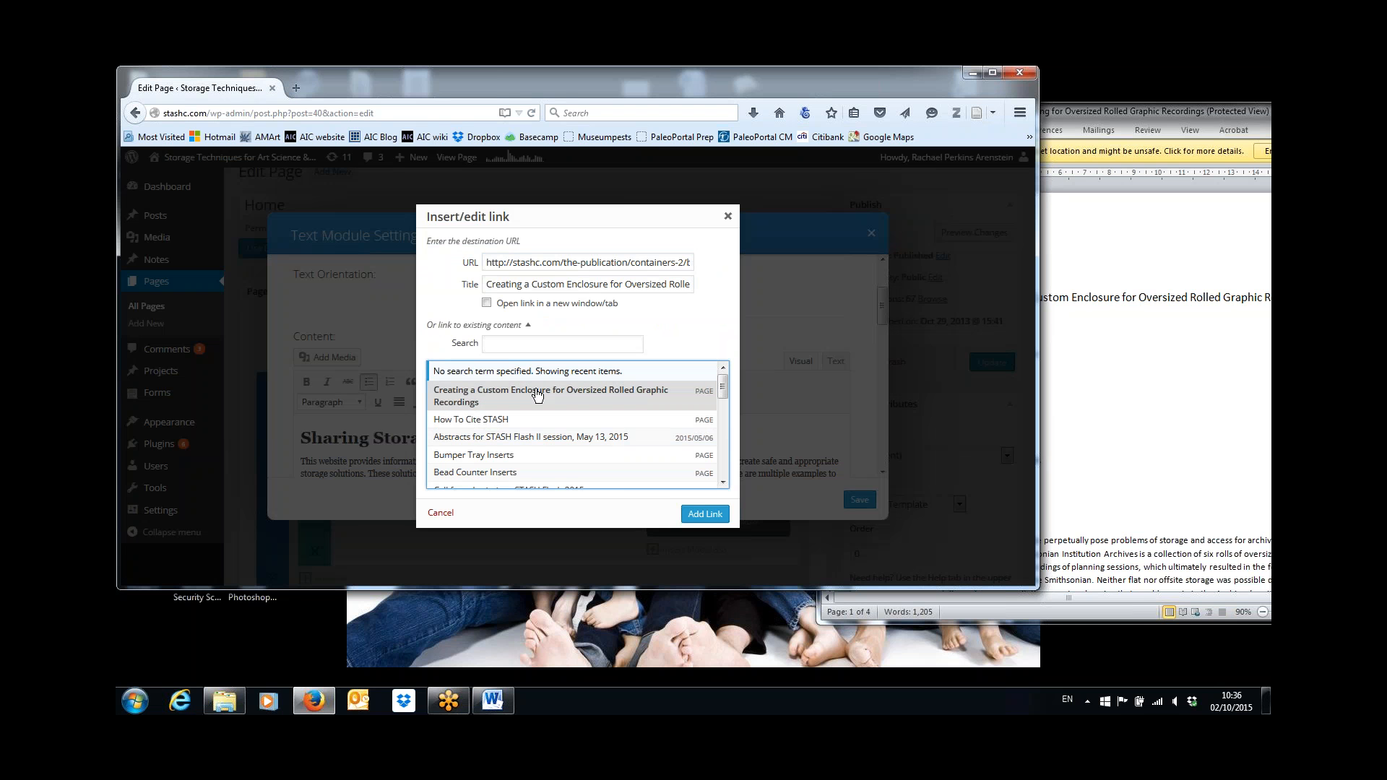
left_click(705, 514)
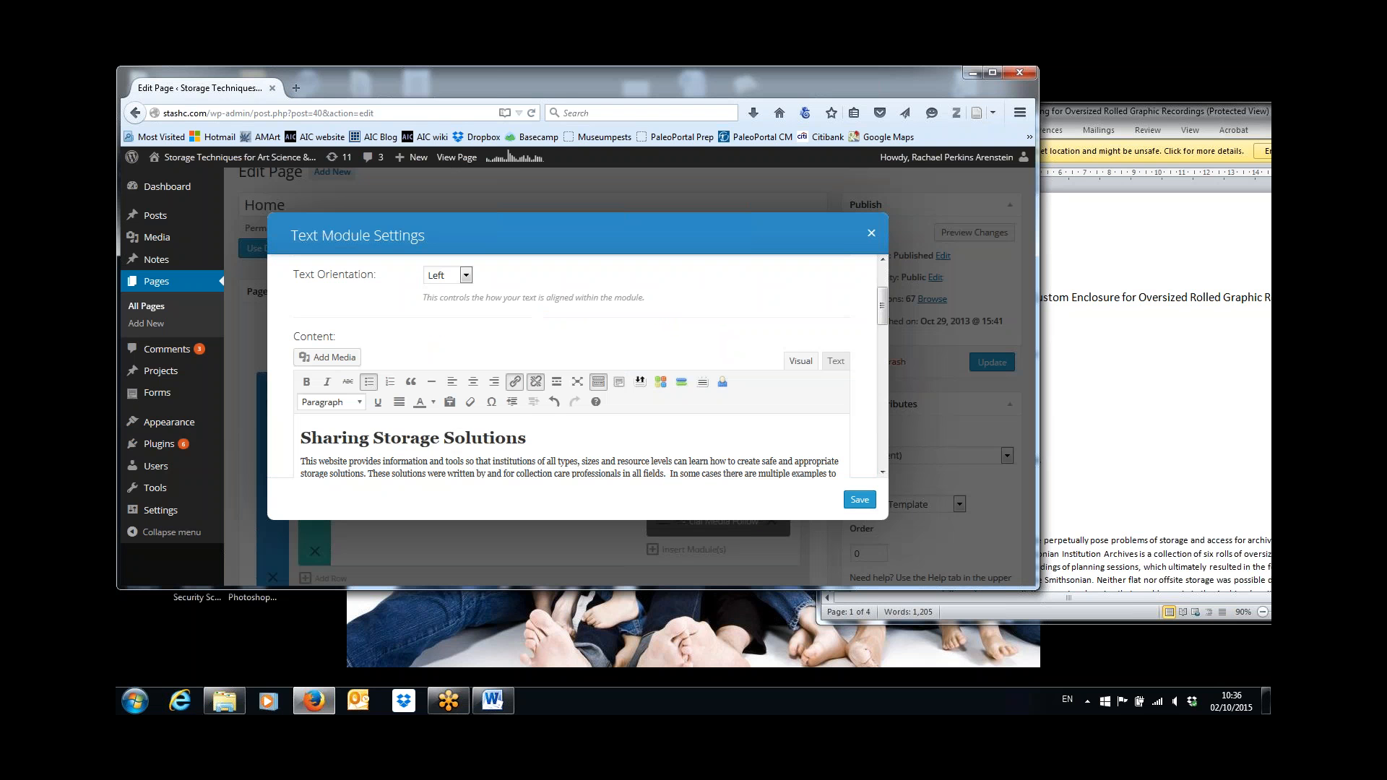
left_click_drag(883, 317, 886, 375)
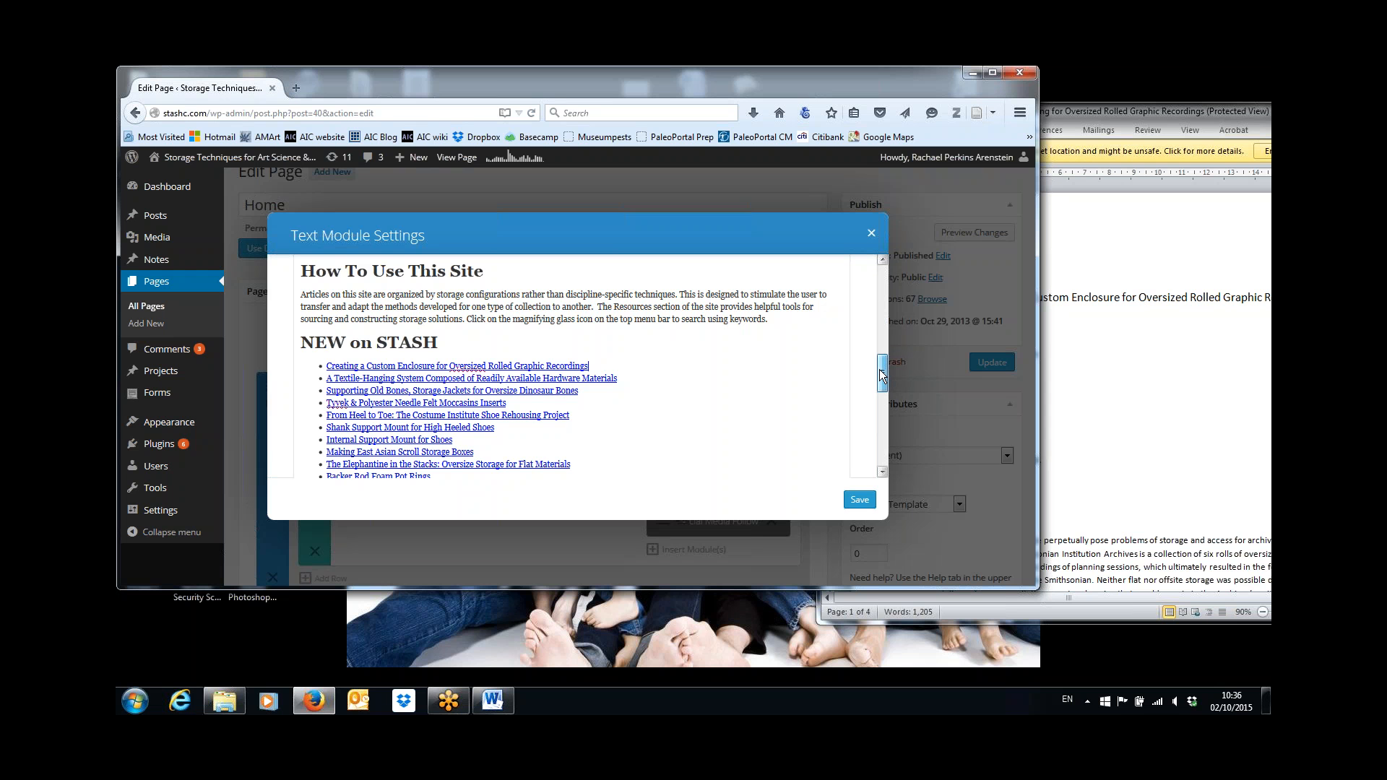
Review the NEW on STASH list, then save the text module and update the Home page
left_click_drag(883, 375, 883, 393)
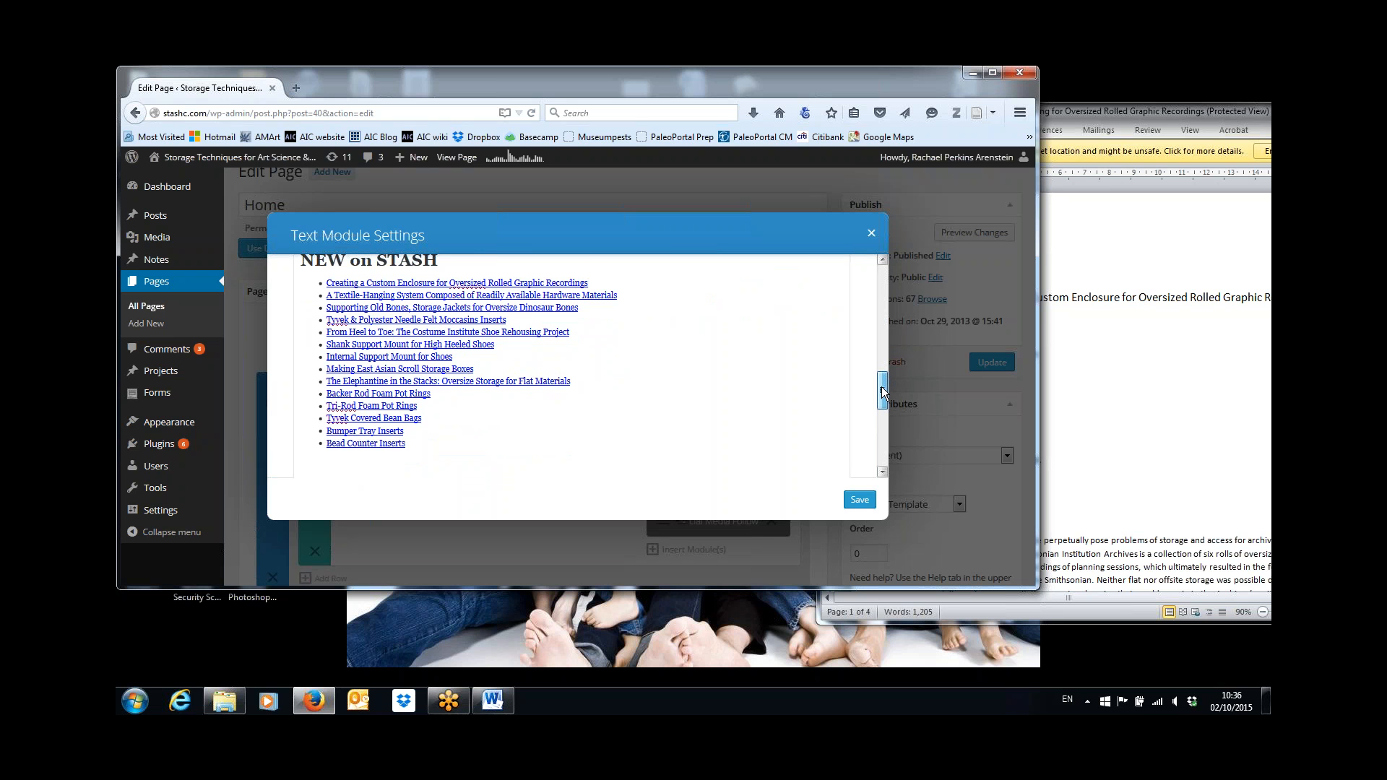
left_click_drag(882, 393, 891, 356)
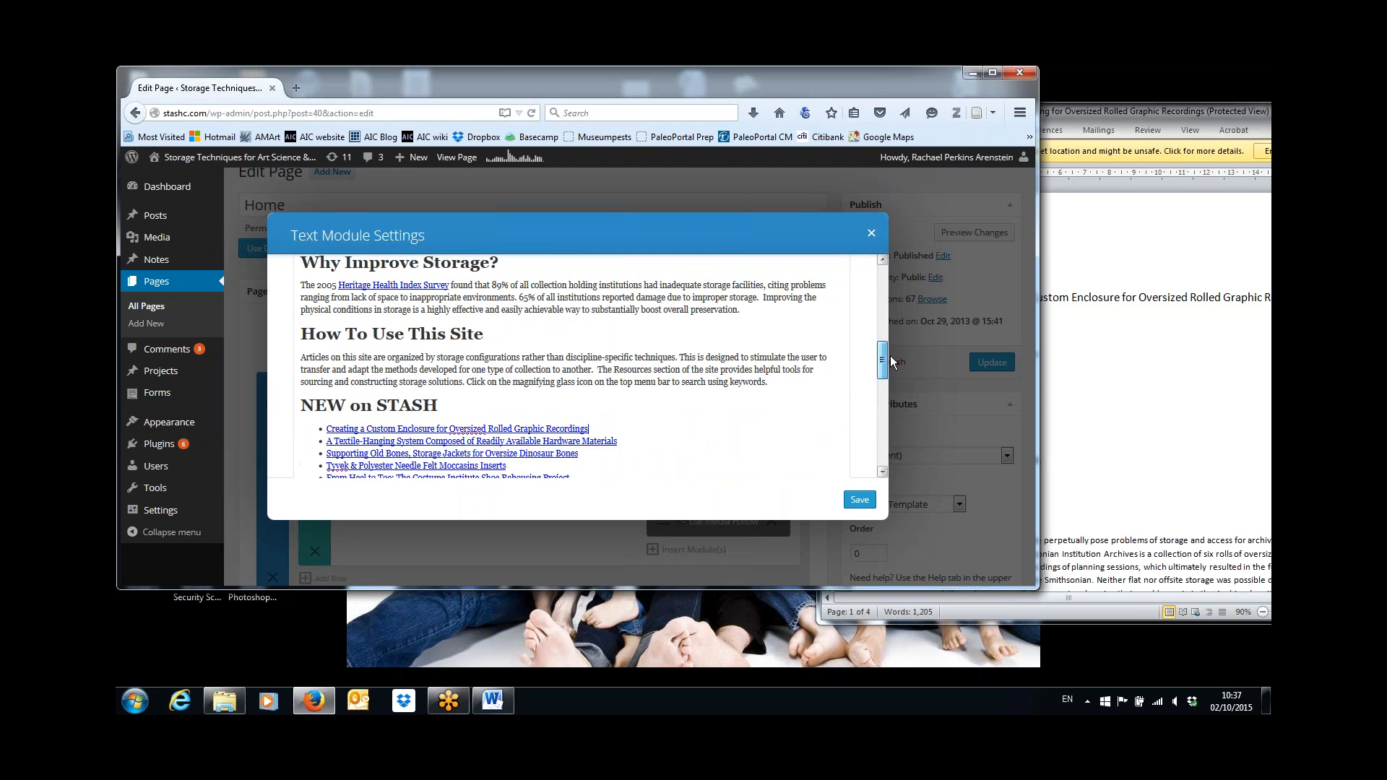
left_click(859, 500)
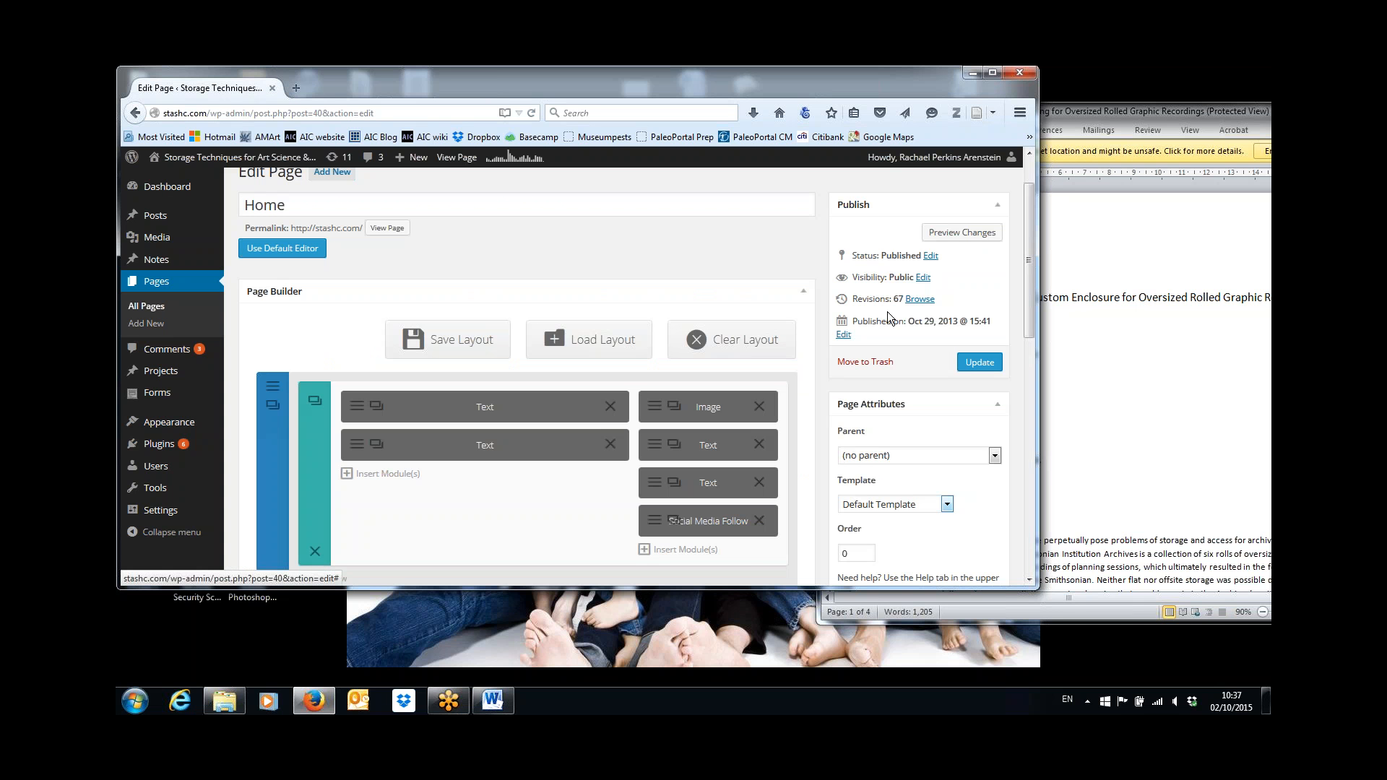
left_click(980, 362)
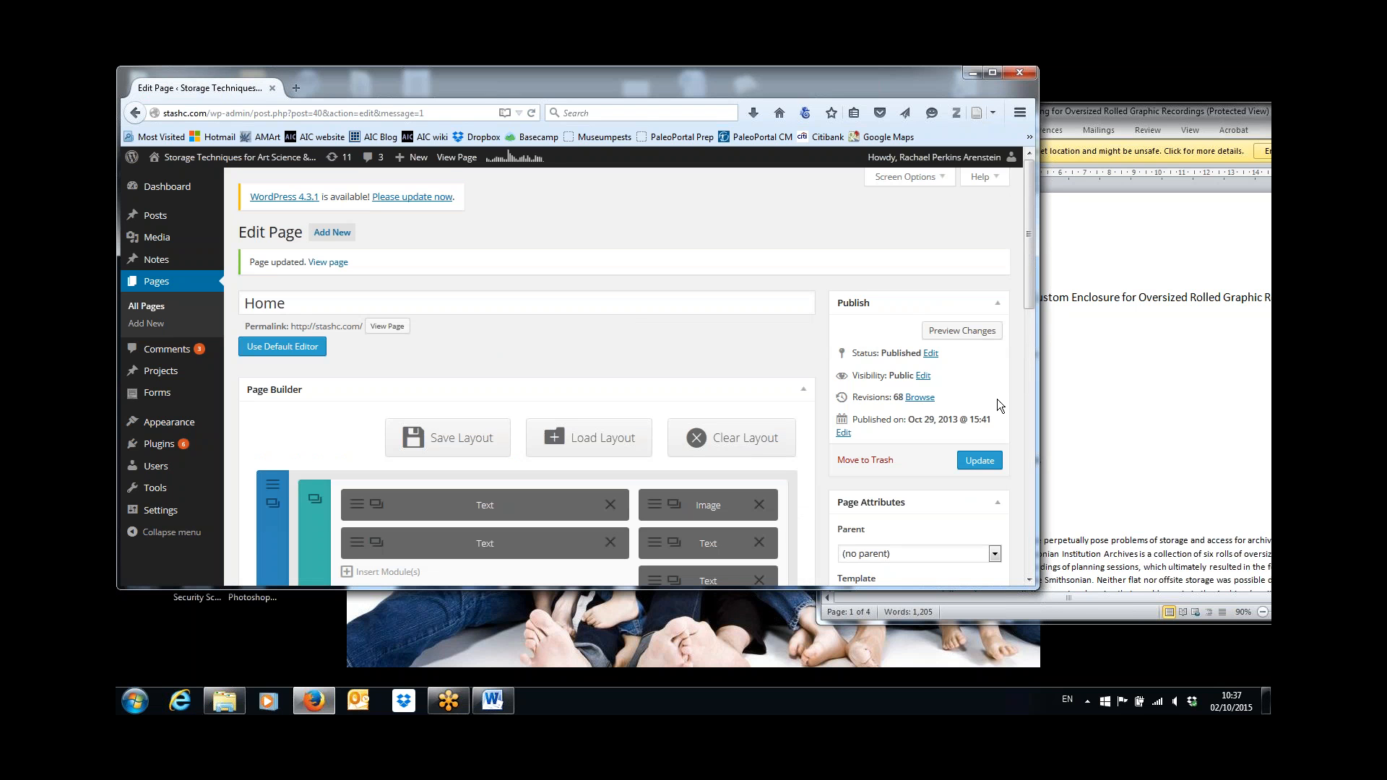
View the published Home page and check the new article's entry in the NEW on STASH list
left_click(458, 166)
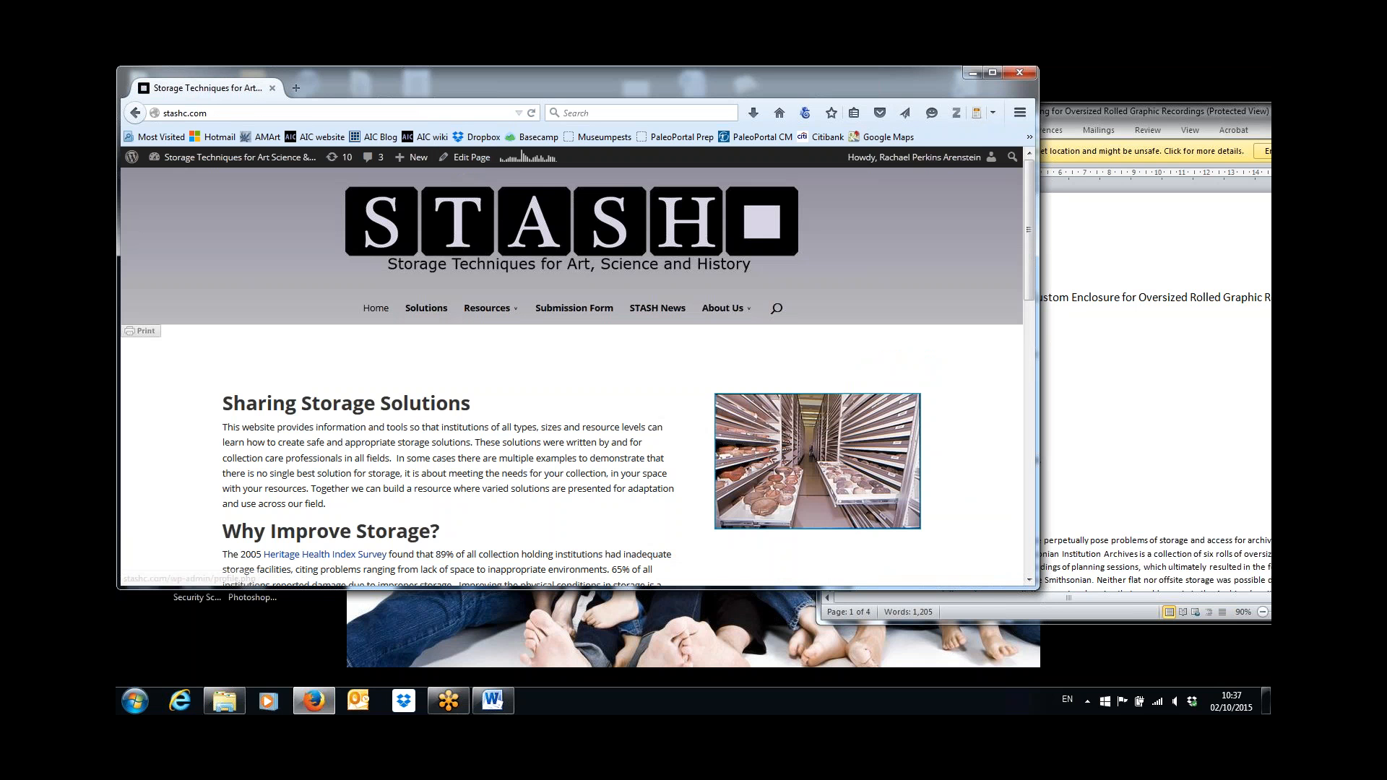
left_click_drag(1029, 214, 1031, 371)
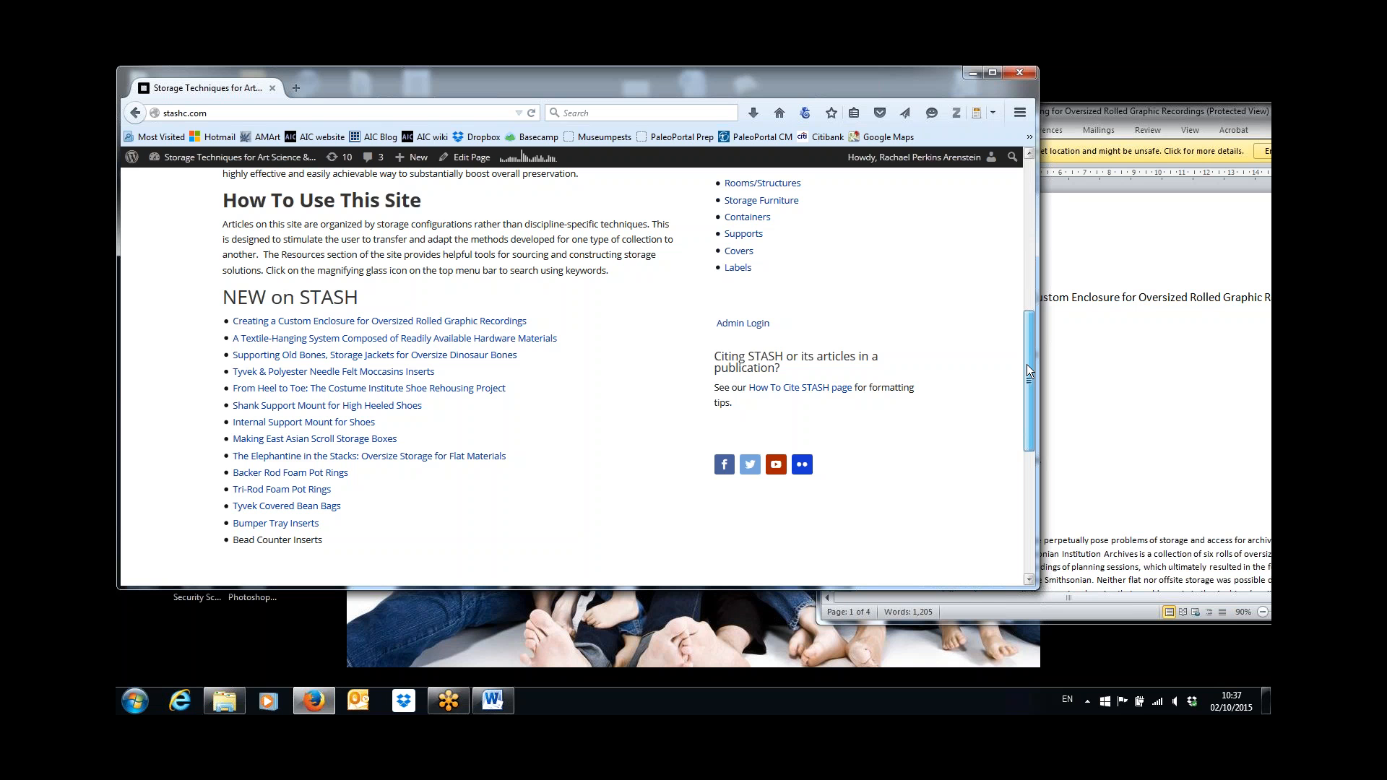
left_click_drag(1029, 371, 1033, 216)
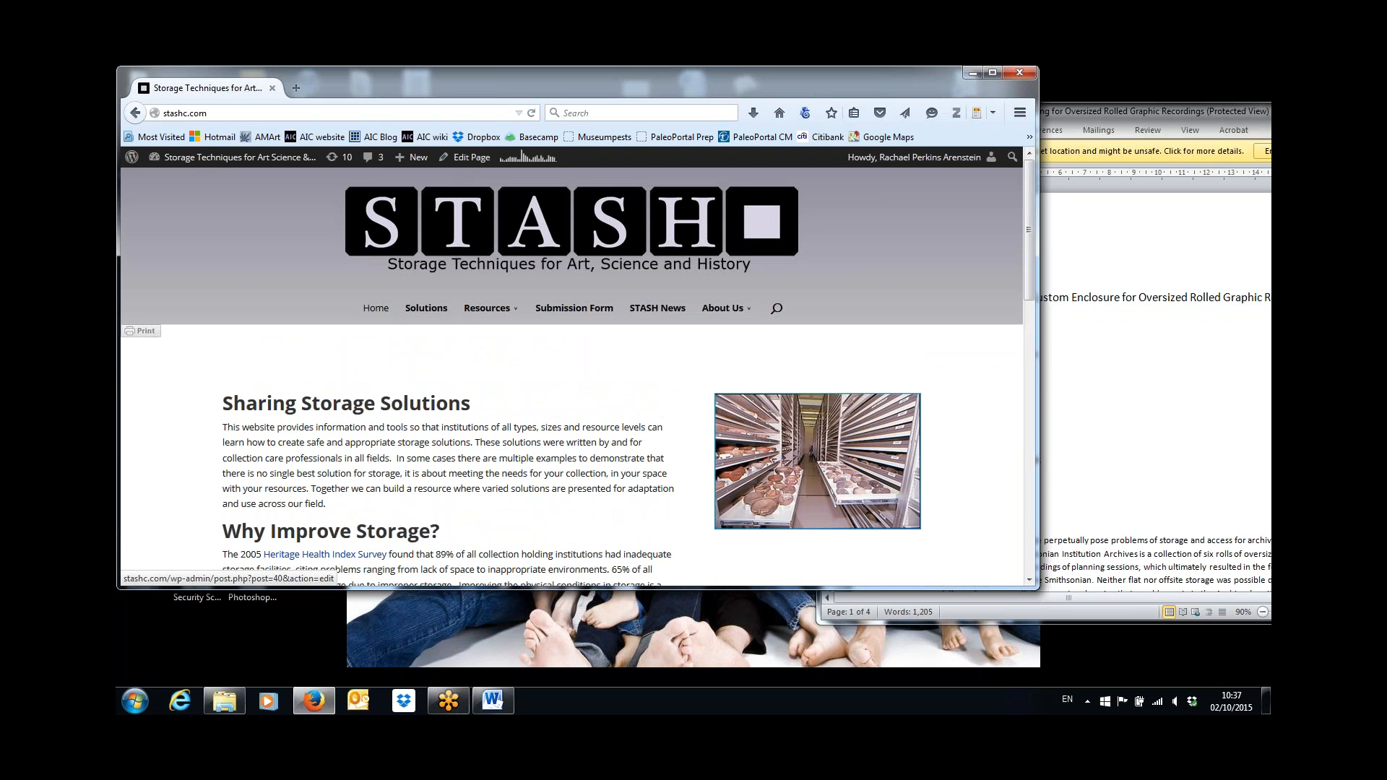
Return to the list of all site pages, search it for "Box" and look through the results
left_click(471, 158)
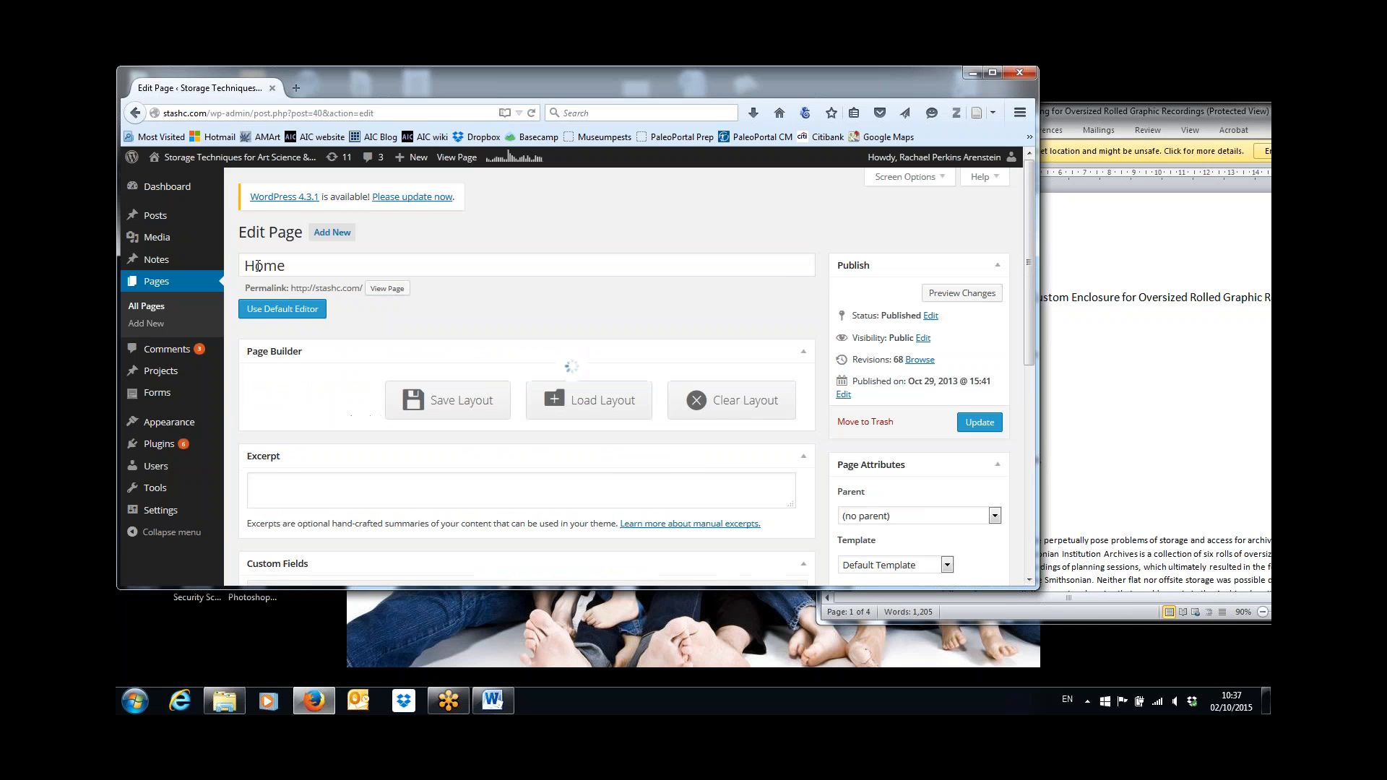
left_click(160, 311)
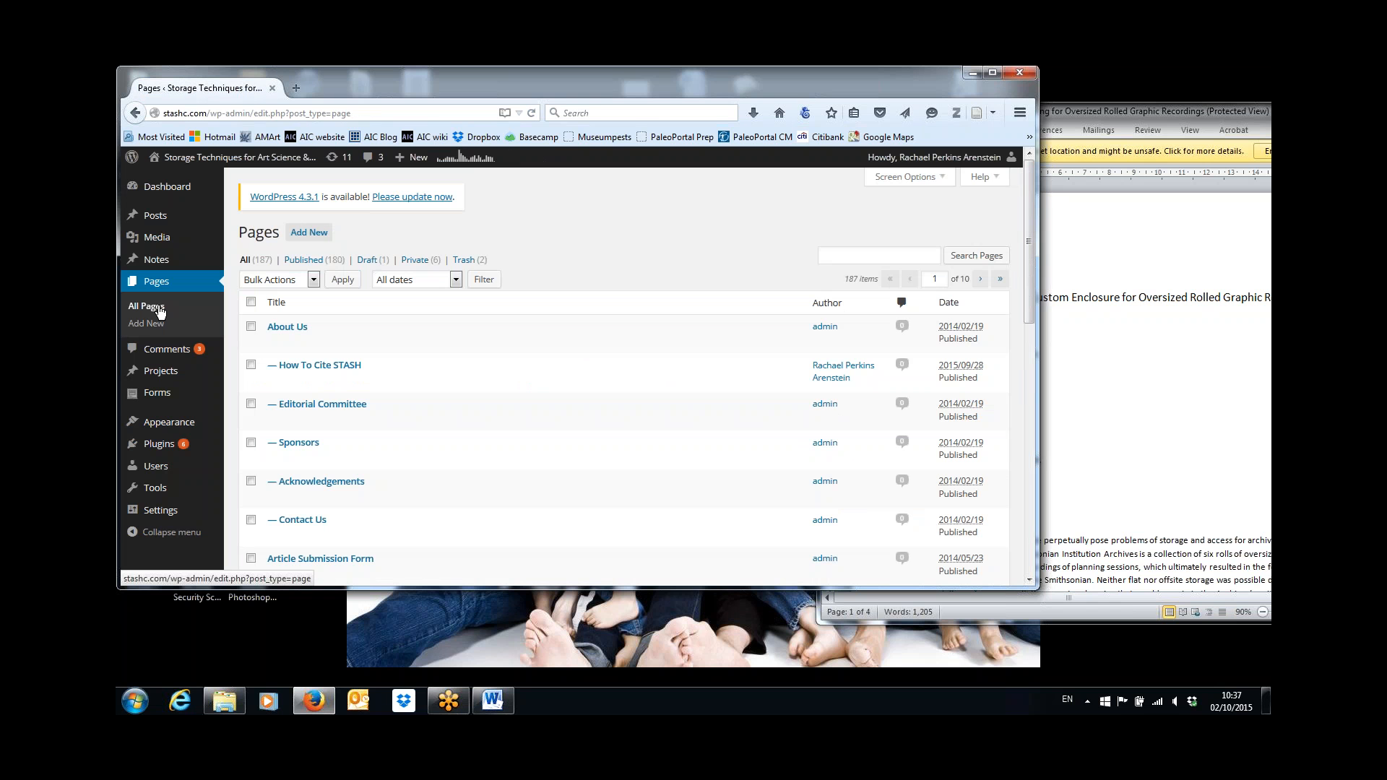
left_click(868, 259)
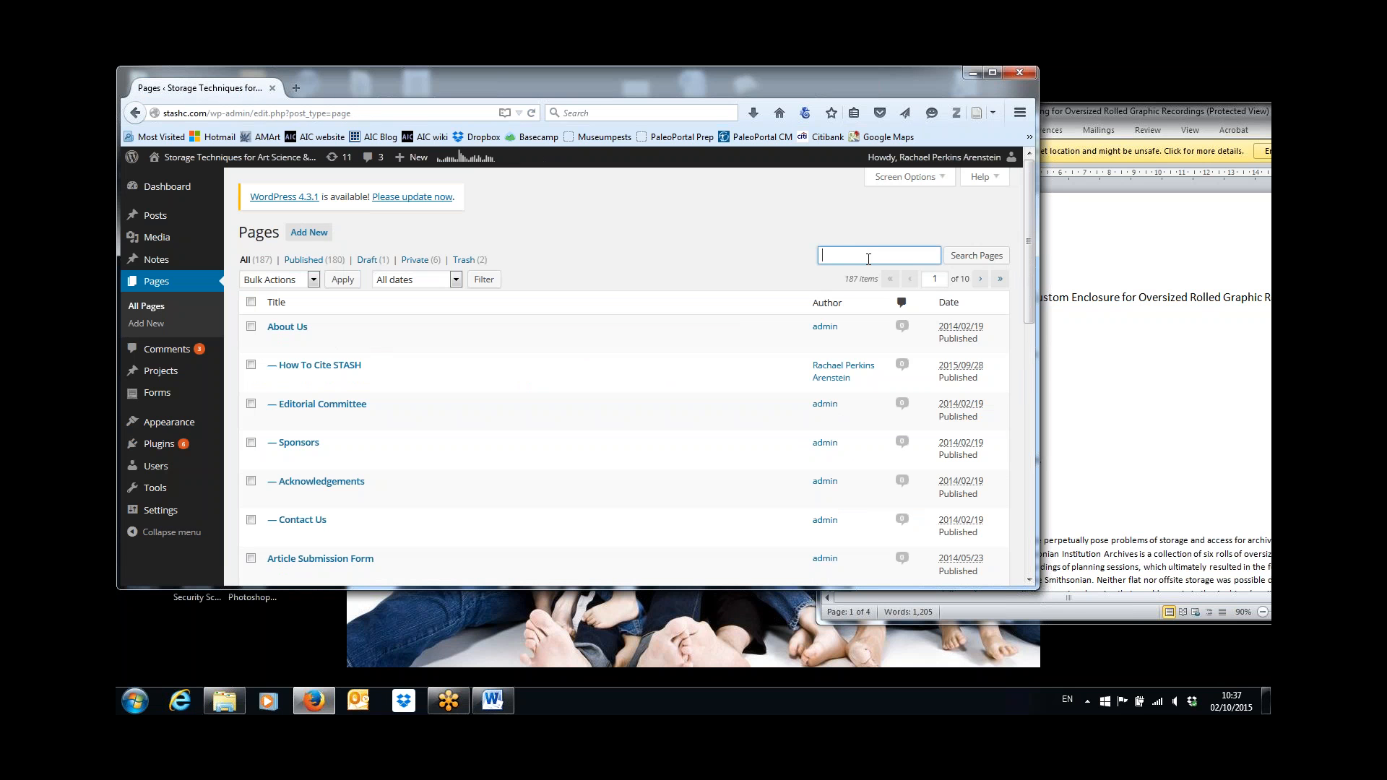
type("Boxes")
key("BackSpace")
key("BackSpace")
key("Return")
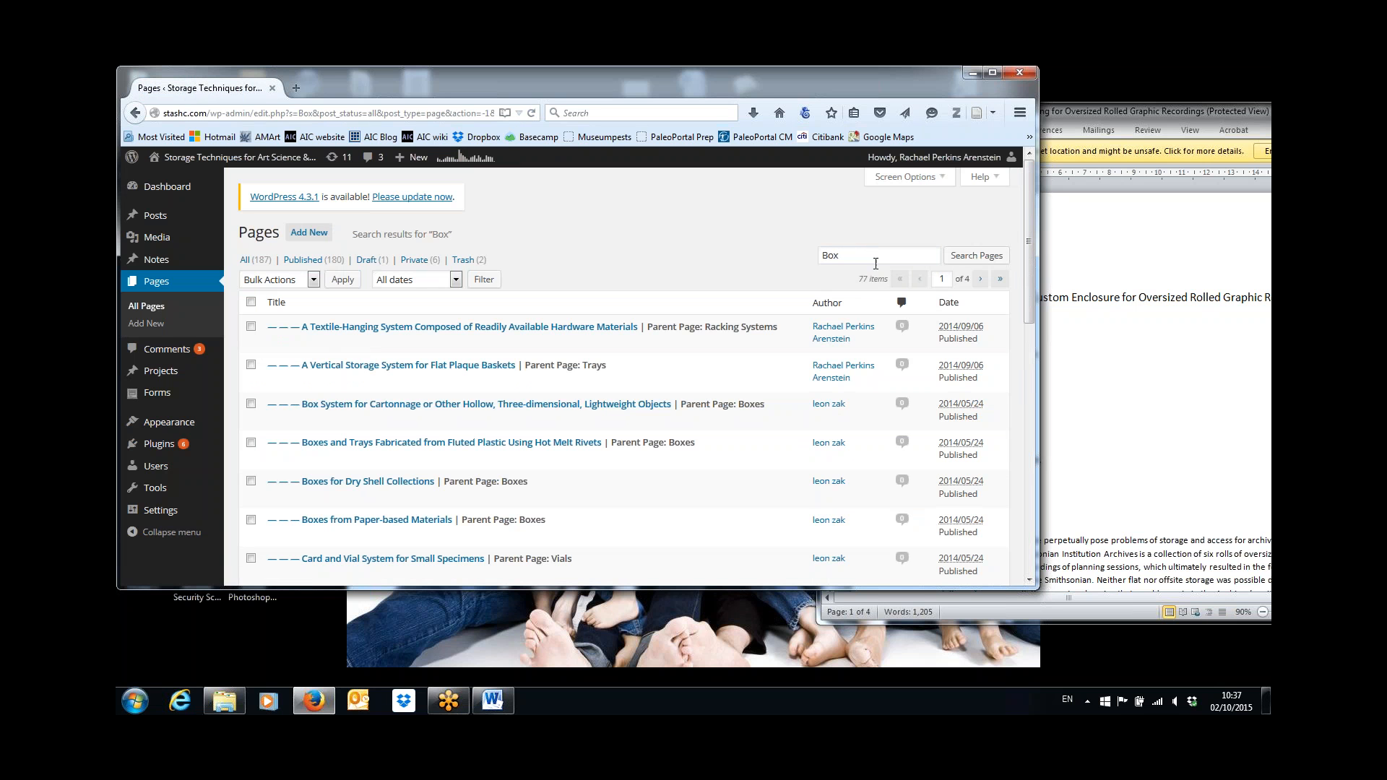
left_click_drag(1030, 284, 1052, 535)
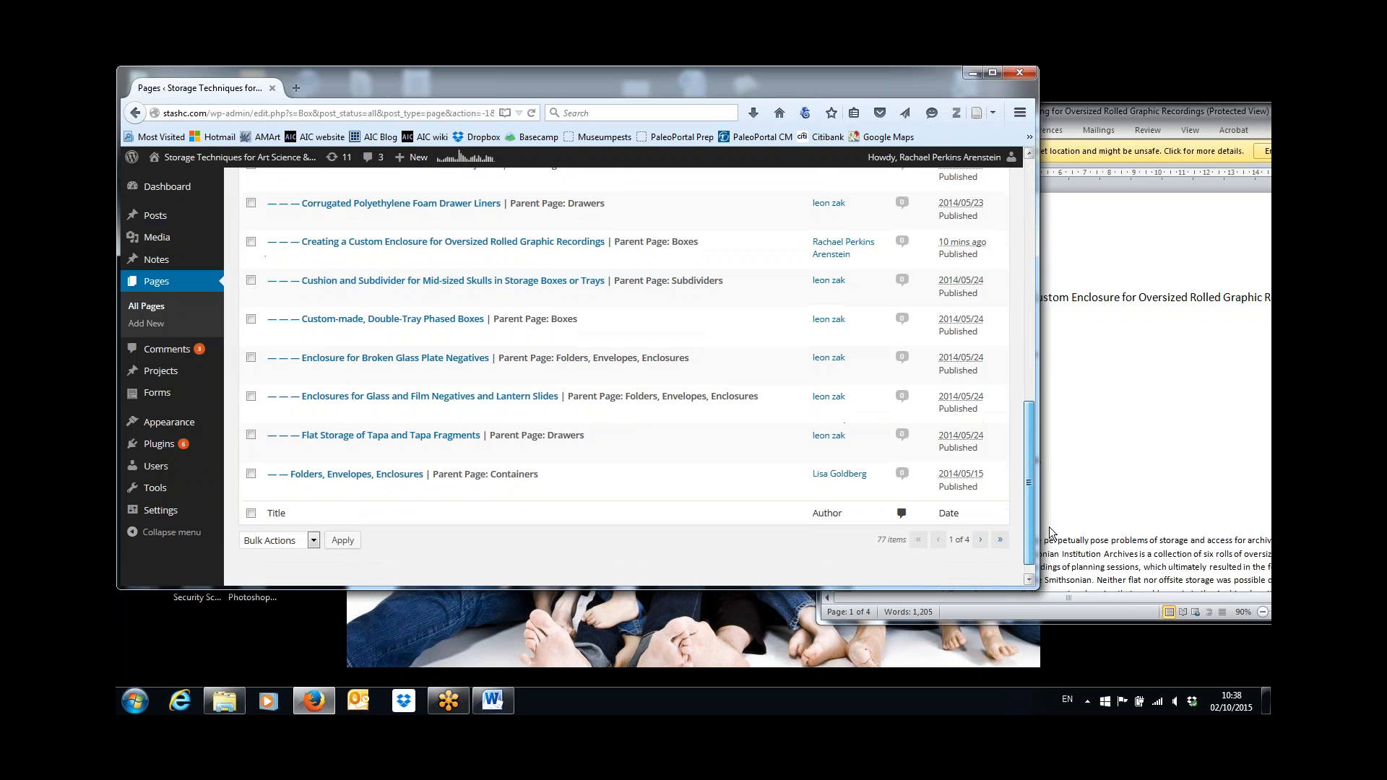
Go through the remaining "Box" search results to the Boxes page under Containers and open it for editing
left_click(980, 540)
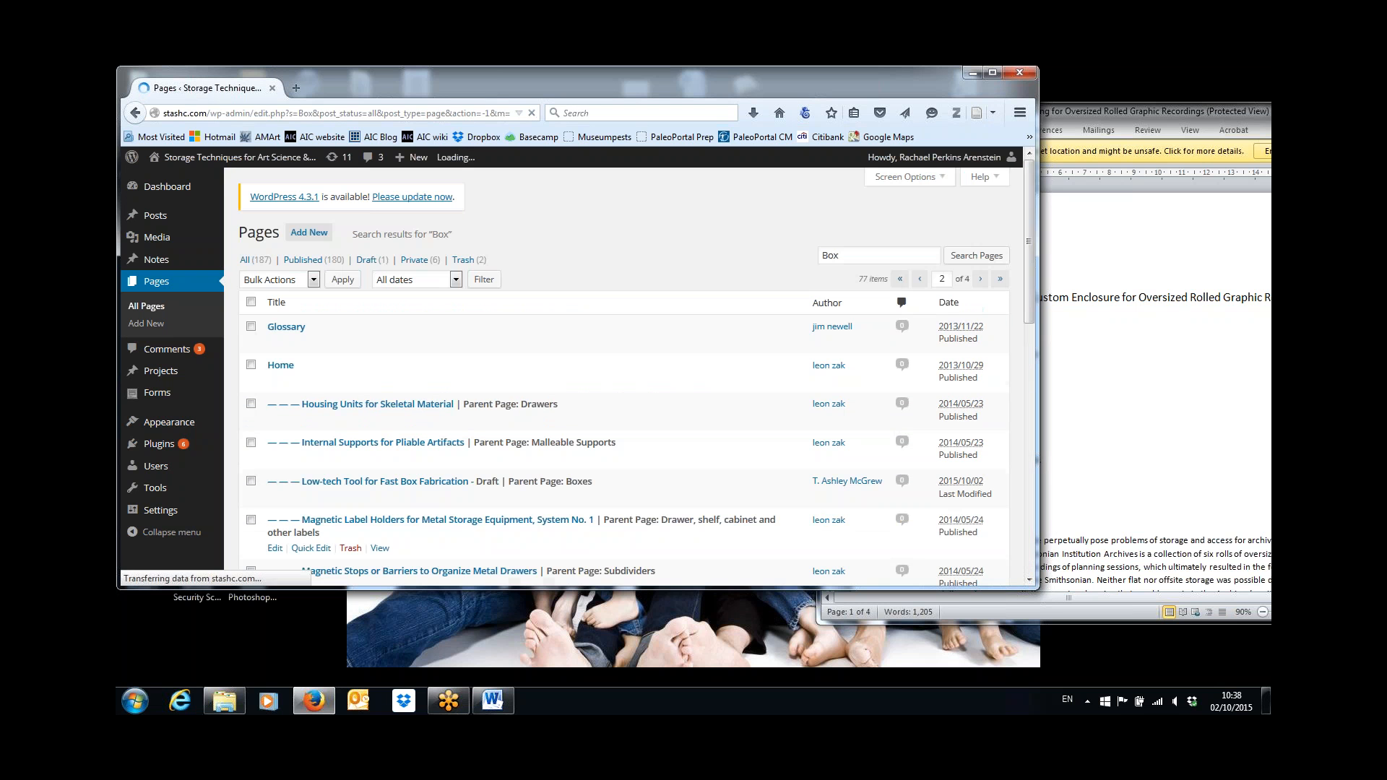
left_click_drag(1026, 310, 1032, 578)
left_click(1001, 521)
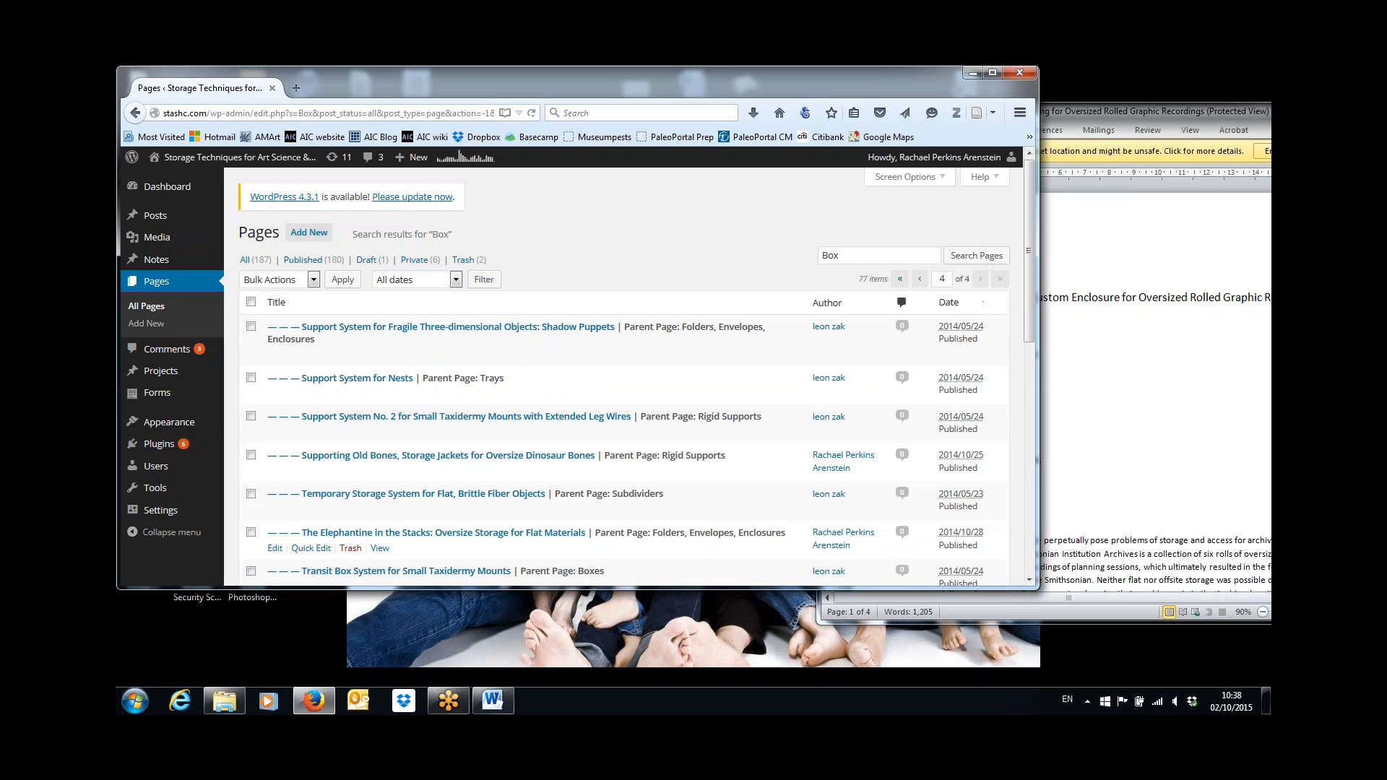
left_click_drag(1031, 306, 1019, 506)
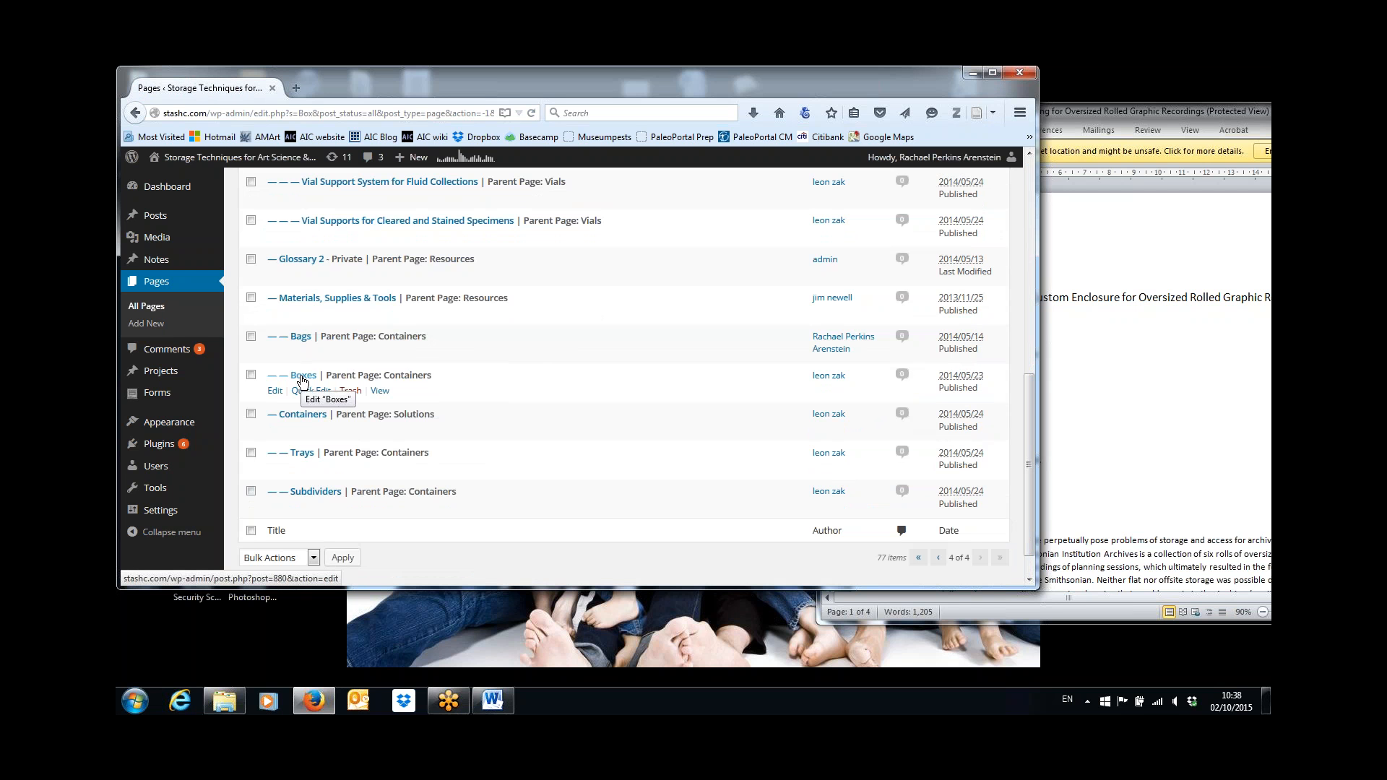
left_click(274, 393)
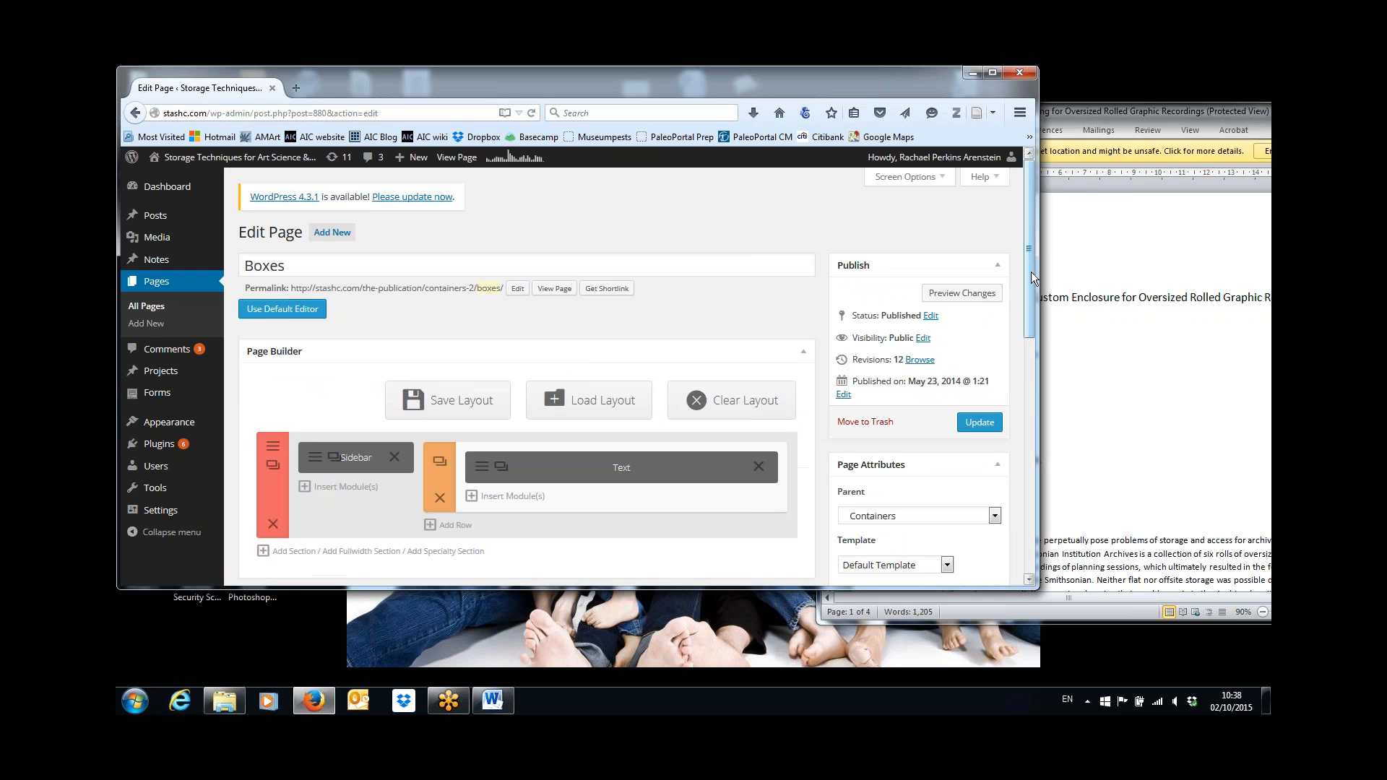
Open the Boxes page's text module settings and find the Articles list in its content
left_click_drag(1031, 272, 1033, 311)
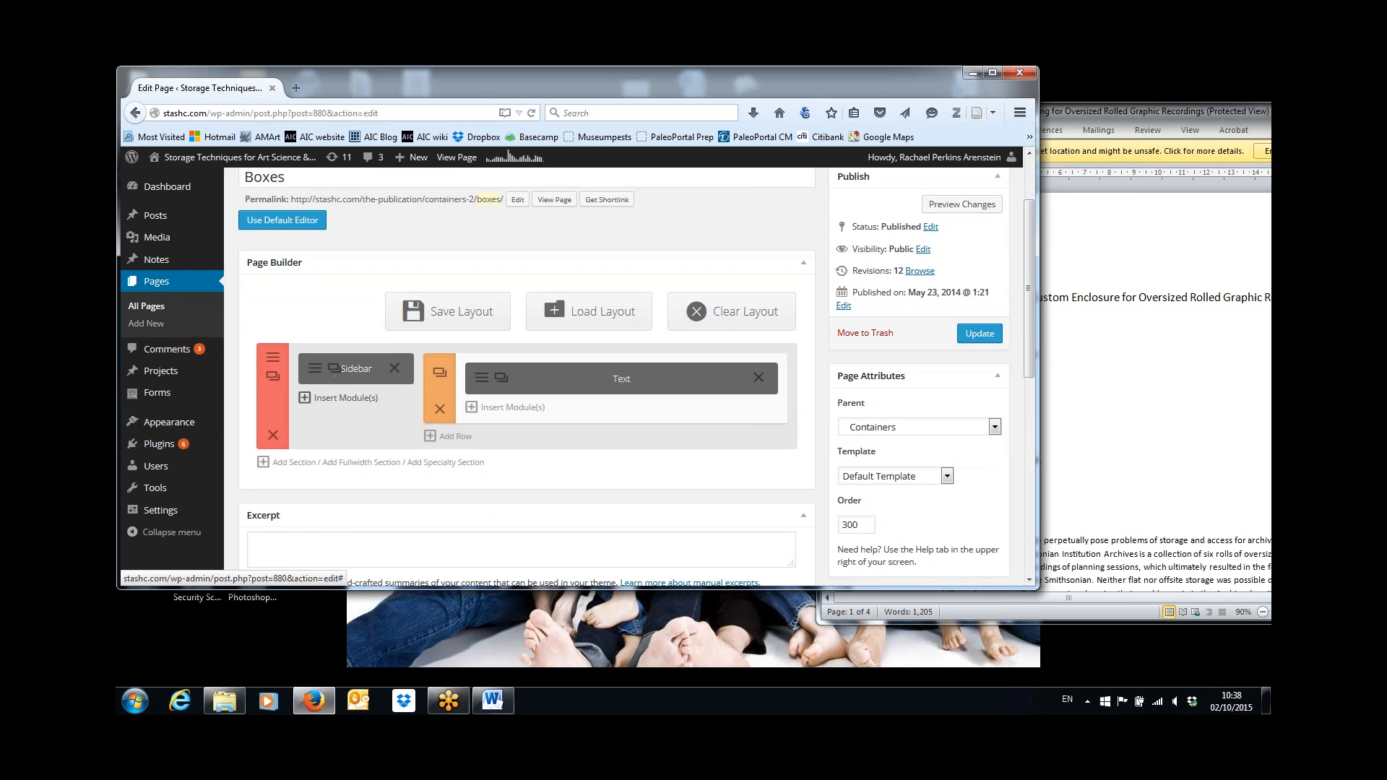
left_click(484, 382)
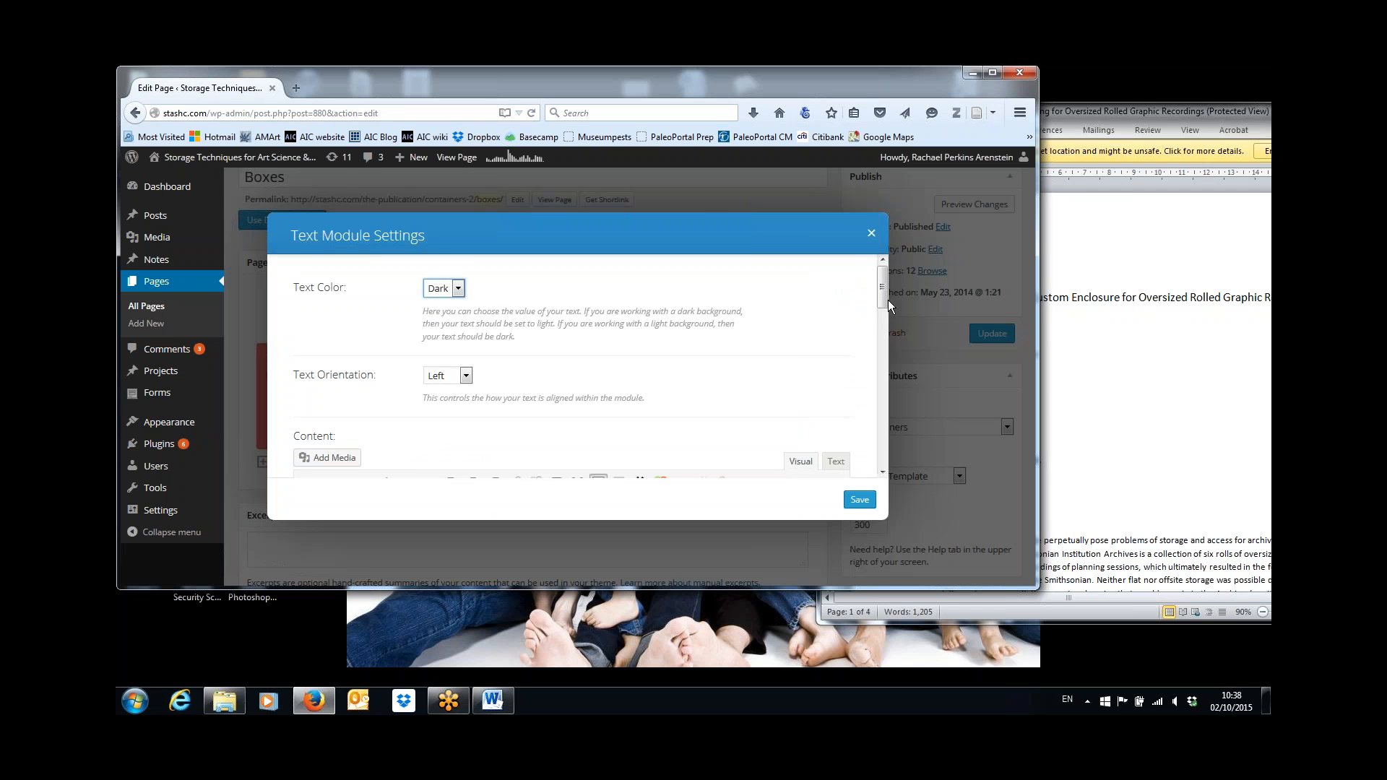
left_click_drag(883, 295, 878, 384)
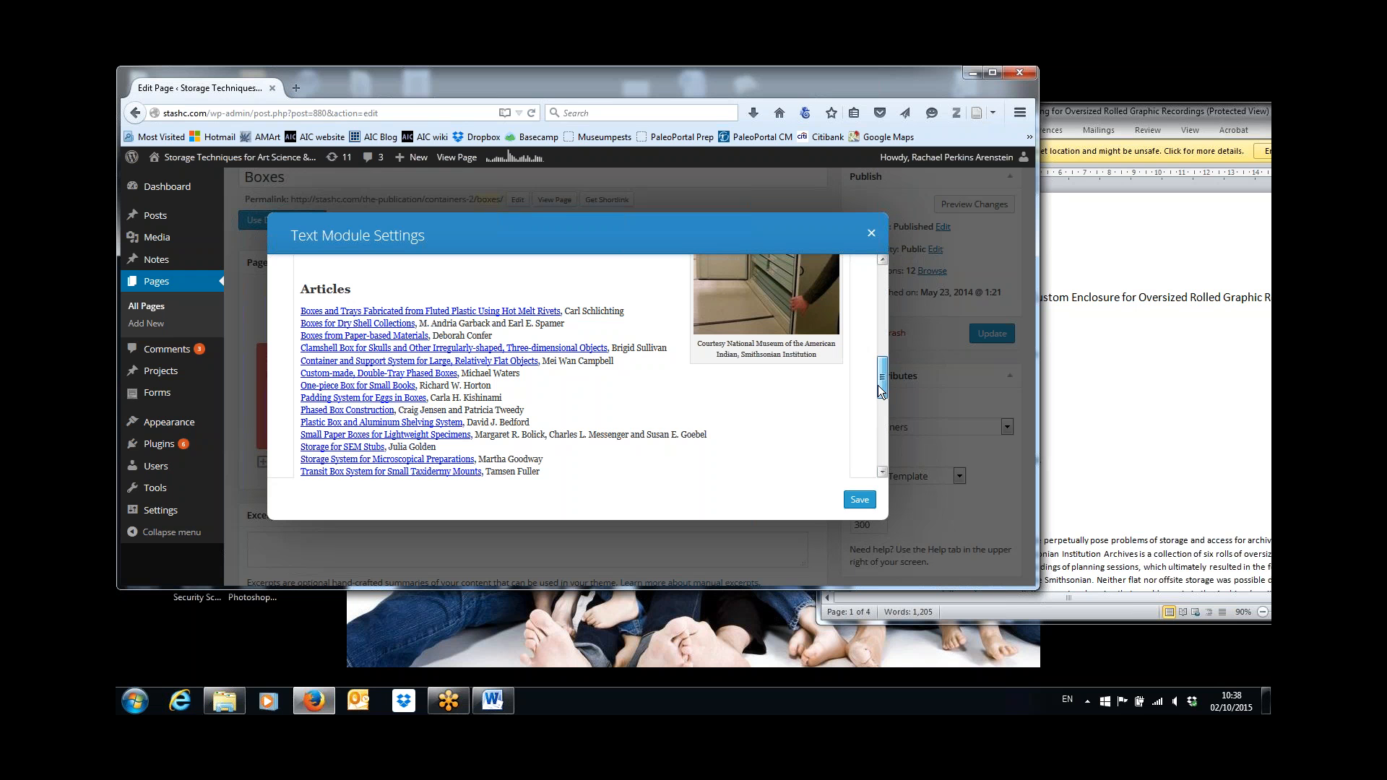
mouse_move(878, 385)
left_mouse_down()
mouse_move(878, 397)
mouse_move(878, 384)
left_mouse_up()
mouse_move(878, 384)
left_mouse_down()
mouse_move(878, 398)
mouse_move(882, 370)
mouse_move(882, 387)
left_mouse_up()
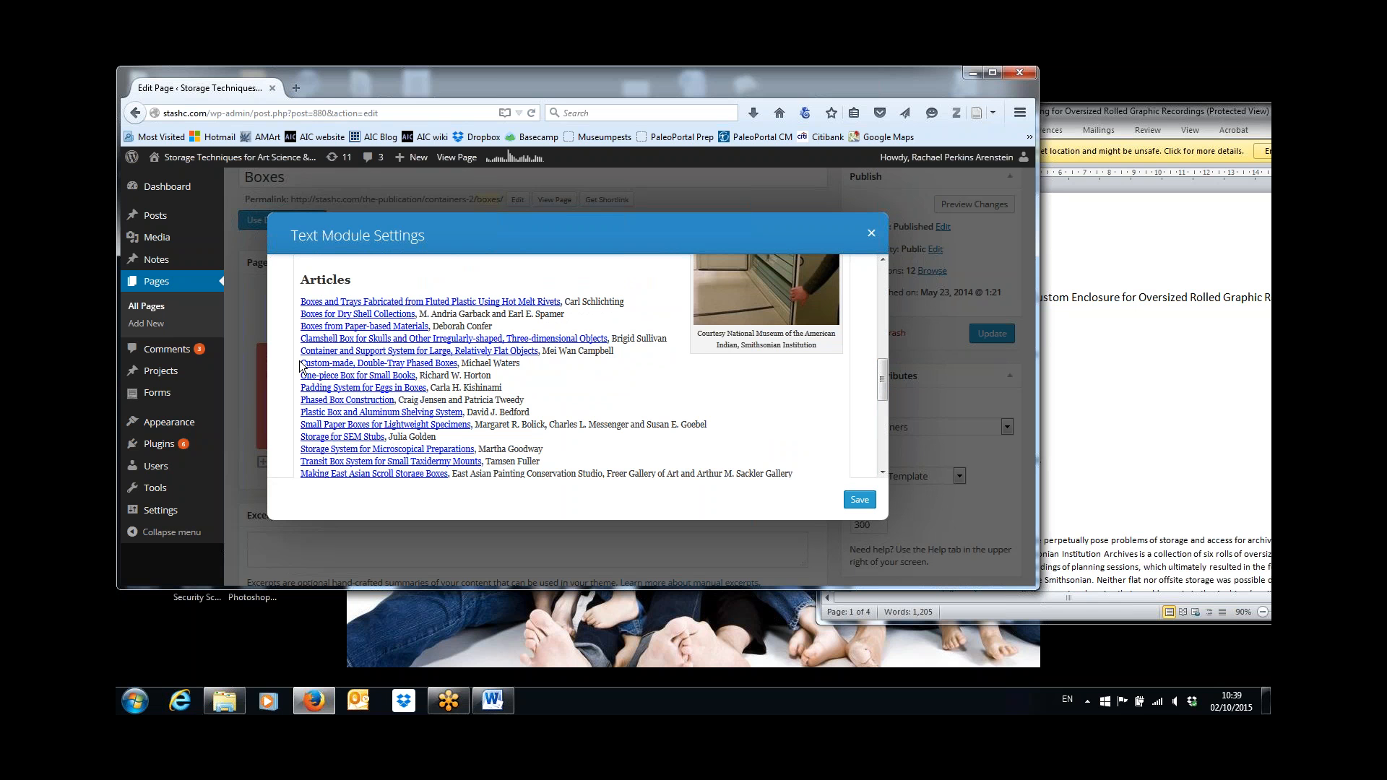
Add the entry "Creating a Custom Enclosure for Oversized Rolled Graphic Recordings" with its author's name above "Custom-made, Double-Tray Phased Boxes" in the Articles list
left_click(619, 351)
key("Return")
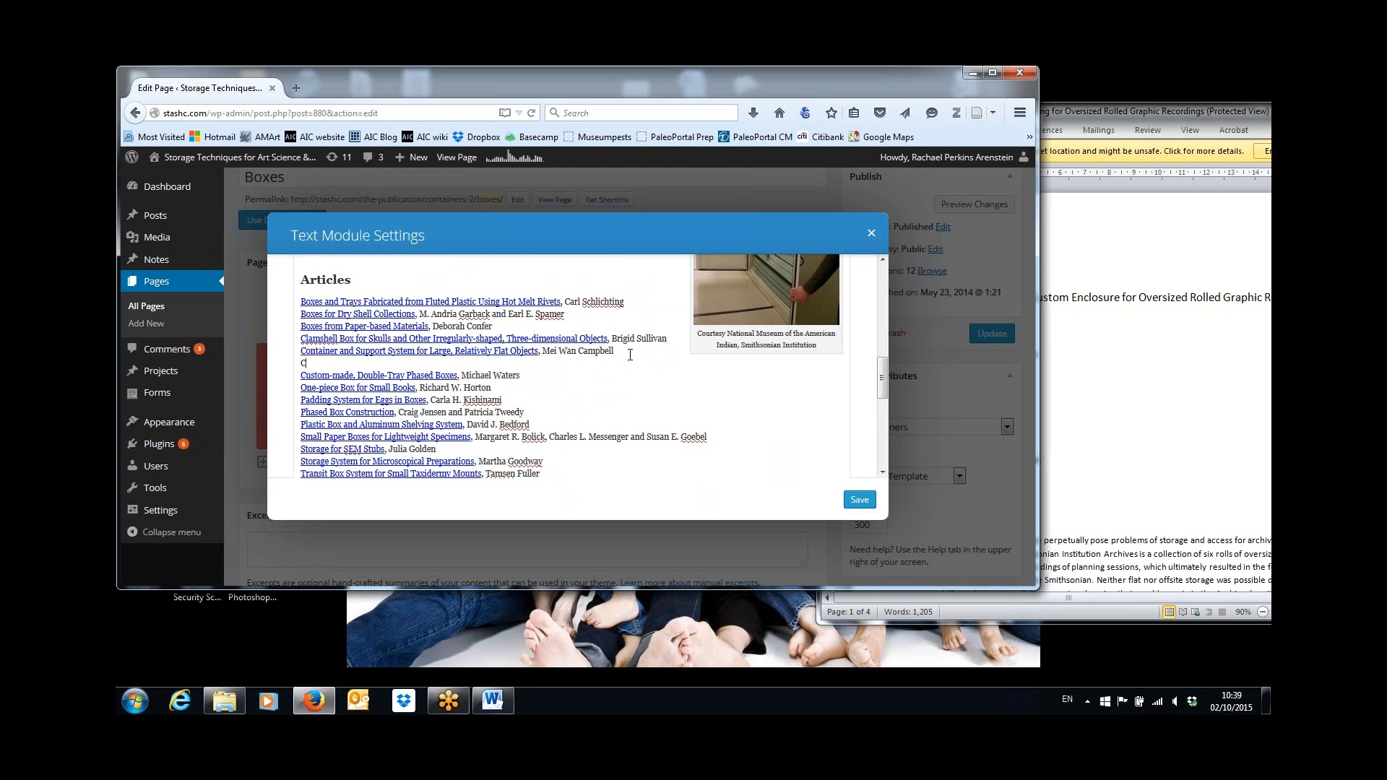
type("Creating a Custom Enclossure fo")
key("BackSpace")
key("BackSpace")
key("BackSpace")
key("BackSpace")
key("BackSpace")
key("BackSpace")
key("BackSpace")
type("ure for Oversized Rolled Graph")
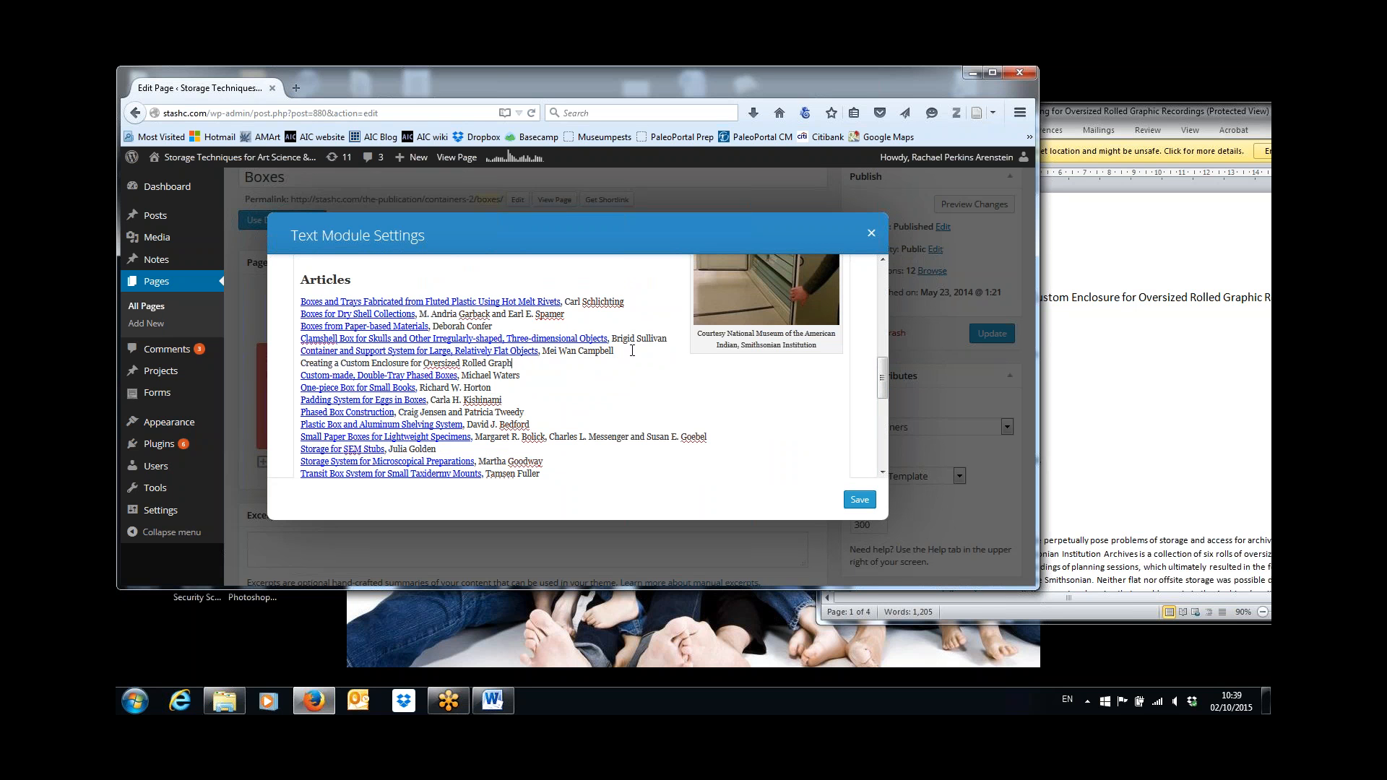
type("c Red")
type("ordings")
type("i")
type(" Woi")
type("liam Be")
type("nnett")
Link the new entry's title, without the author's name, to the existing page "Creating a Custom Enclosure for Oversized Rolled Graphic Recordings"
key("ctrl+shift+Left")
key("ctrl+shift+Left")
key("ctrl+shift+Left")
key("ctrl+shift+Left")
key("ctrl+shift+Left")
key("ctrl+shift+Left")
key("ctrl+shift+Left")
key("ctrl+shift+Left")
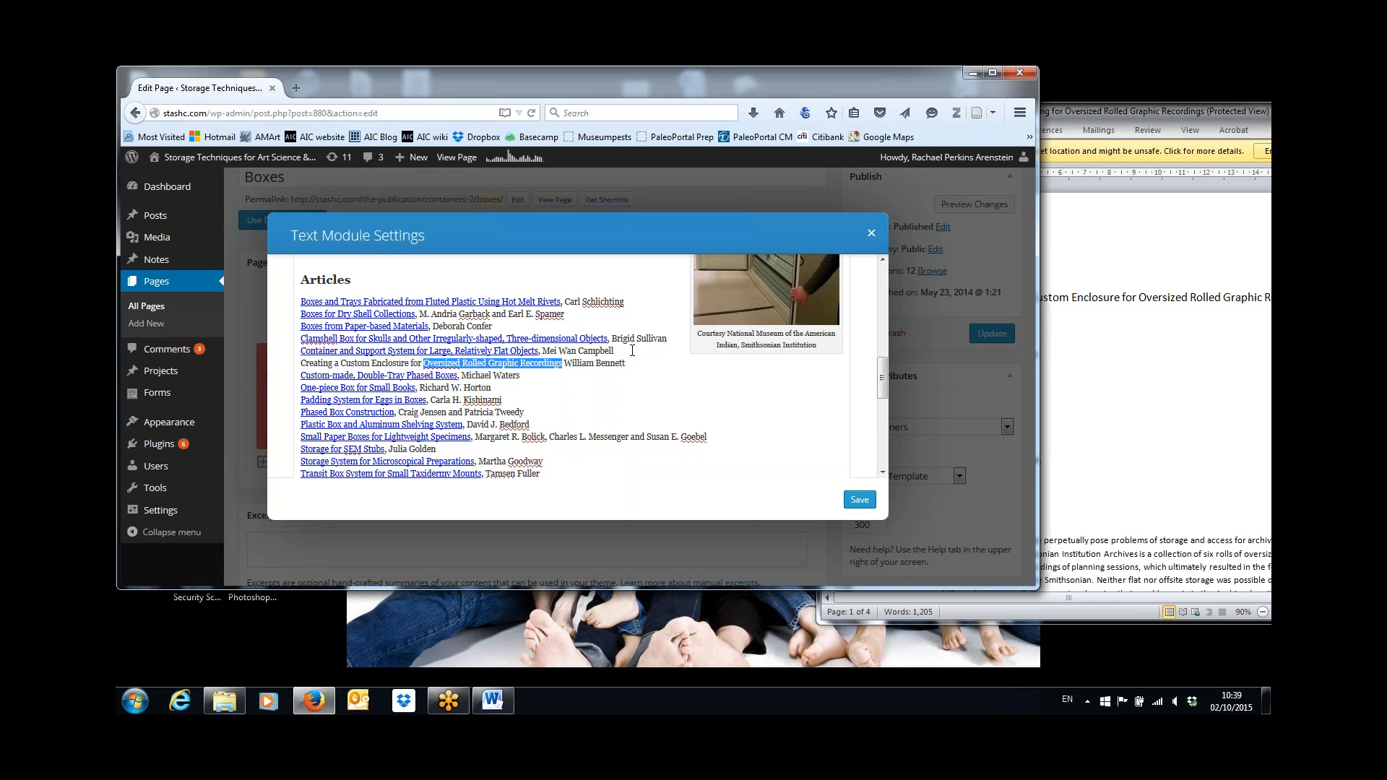
key("ctrl+shift+Left")
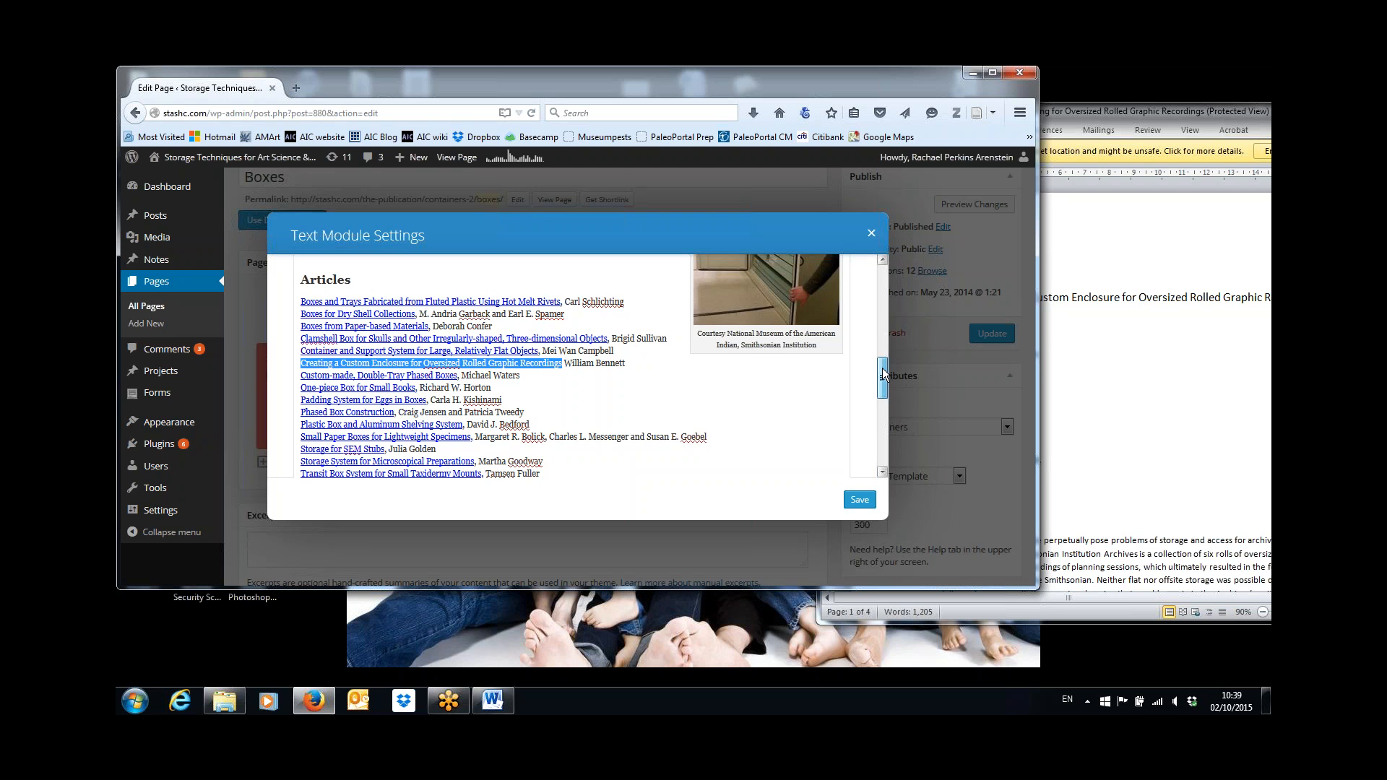
left_click_drag(883, 370, 883, 303)
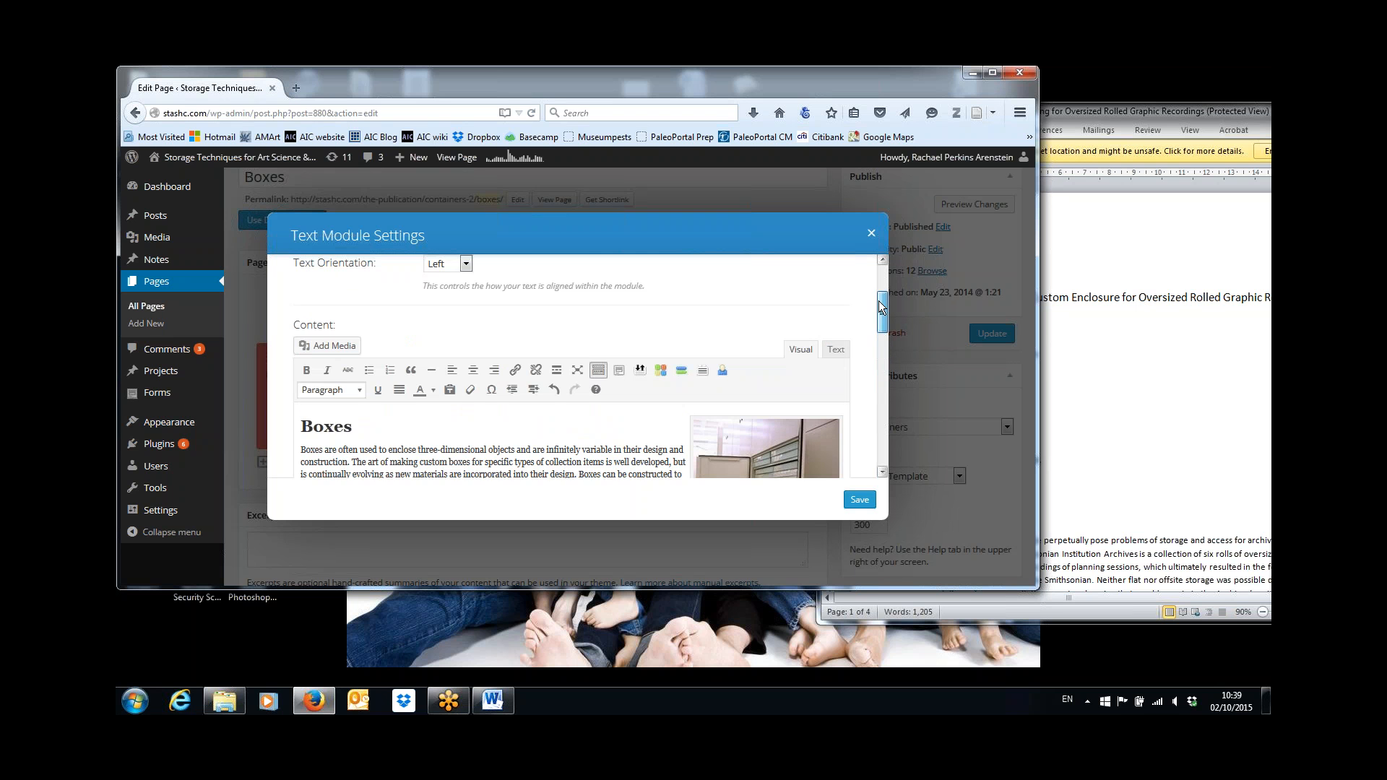
left_click(516, 377)
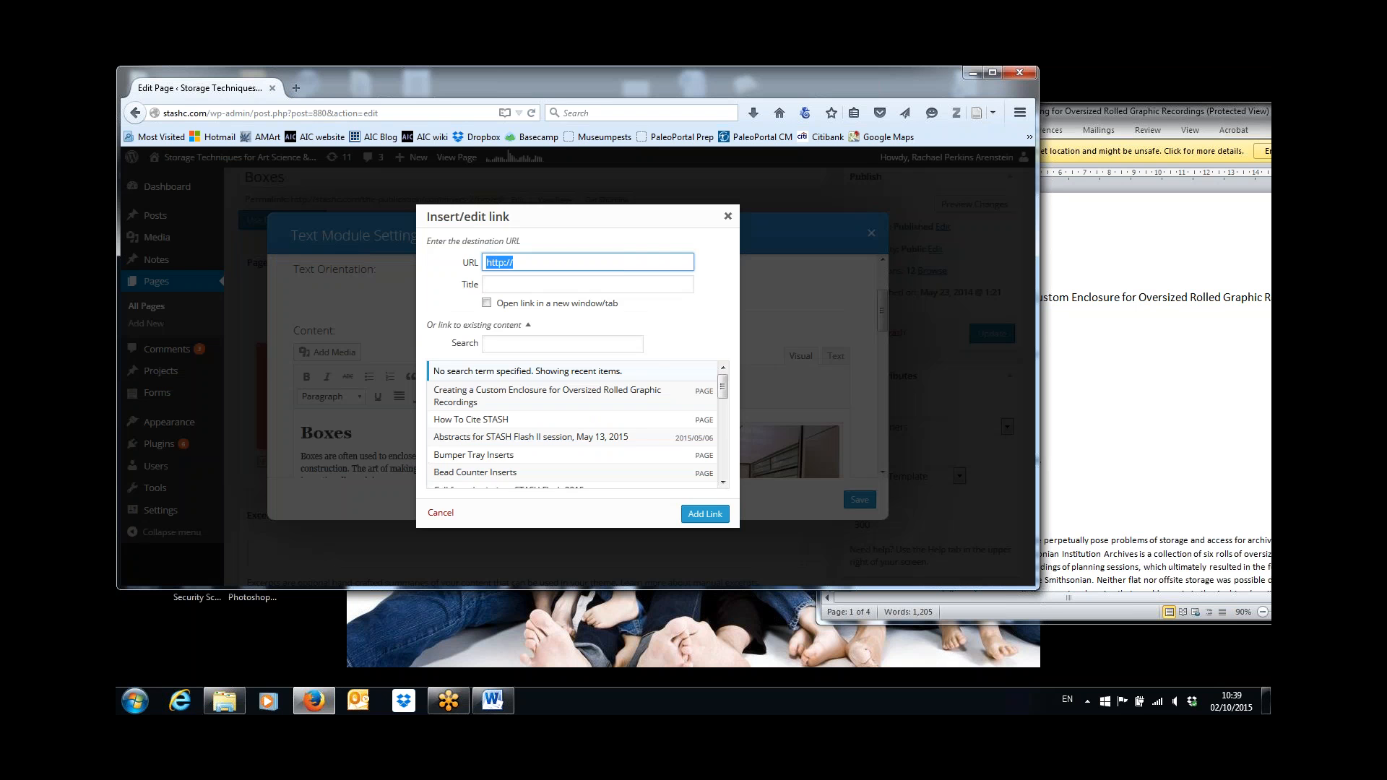
left_click(517, 399)
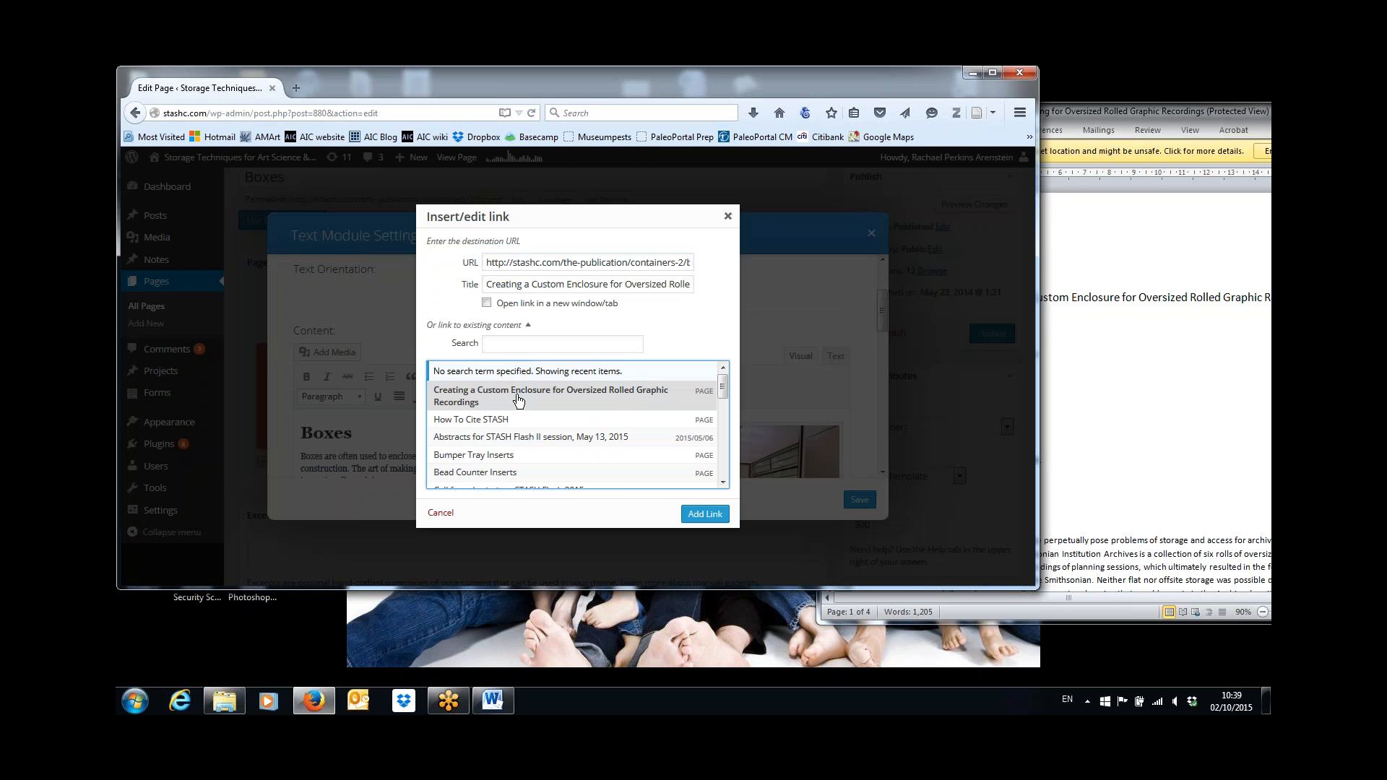
left_click(705, 513)
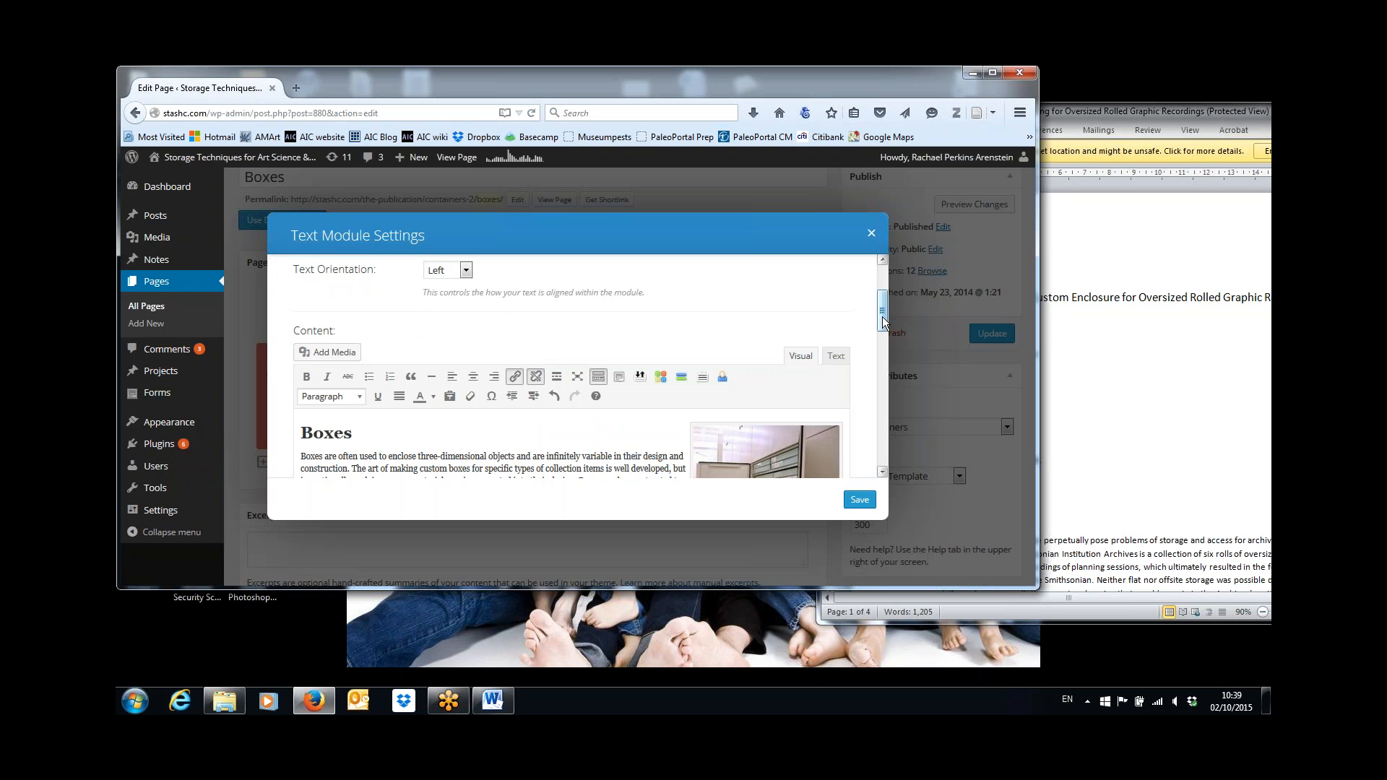
Check the linked entry in the Articles list, then save the text module and update the Boxes page
left_click_drag(883, 331, 885, 388)
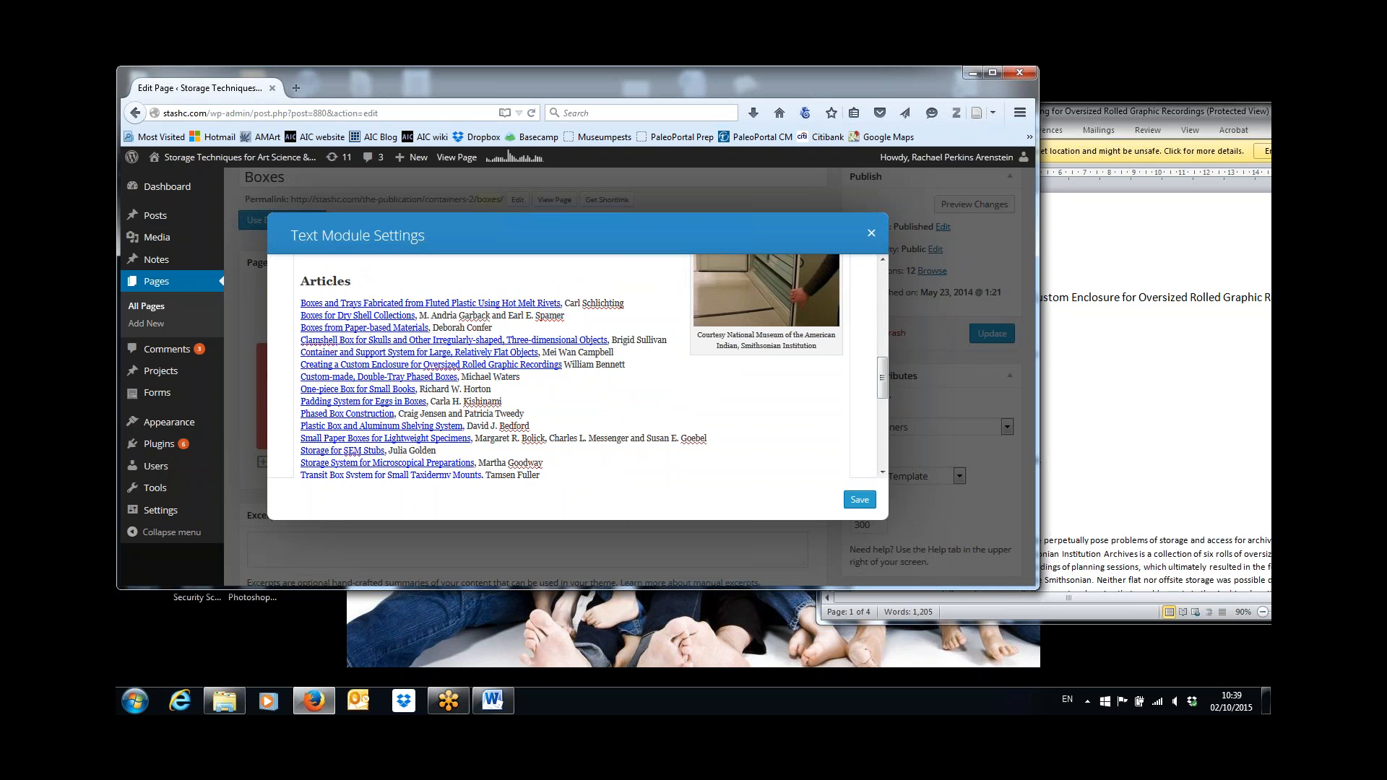
left_click(859, 500)
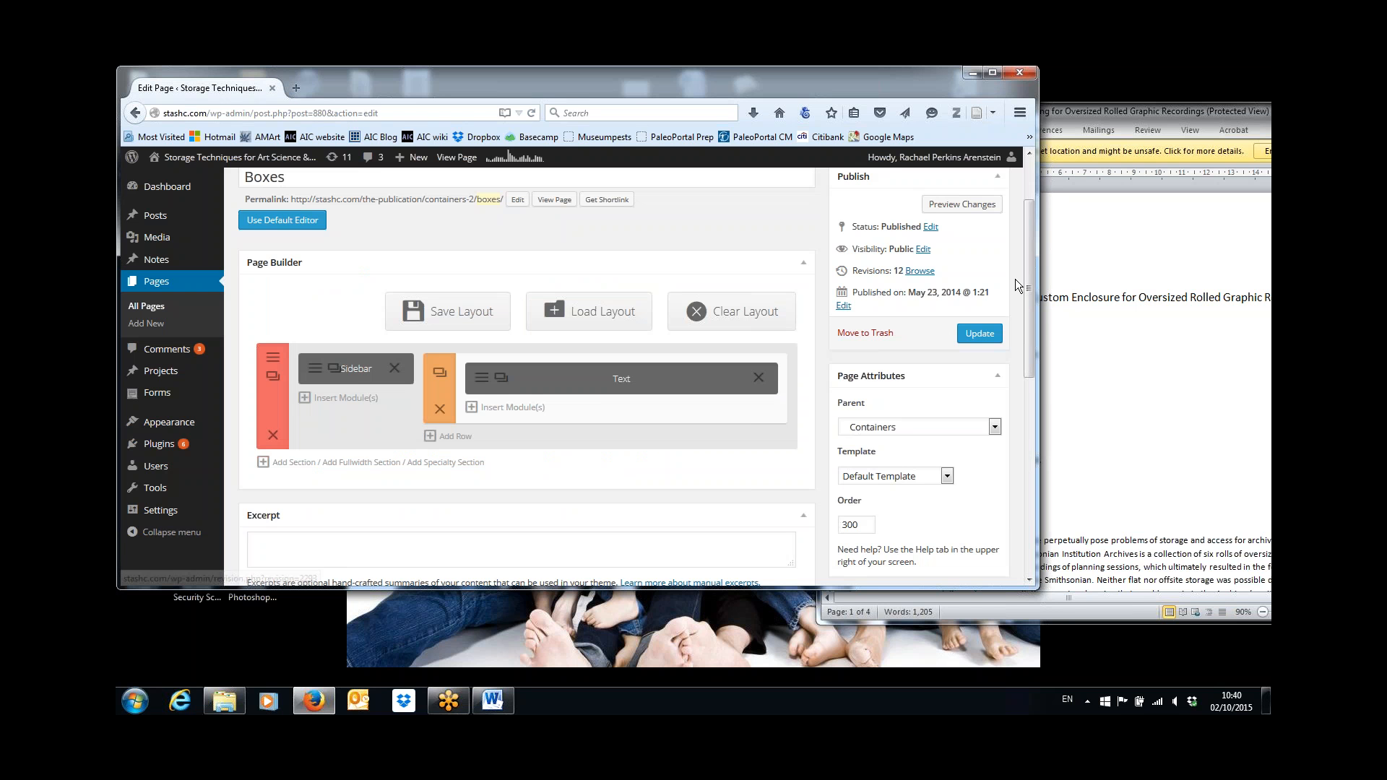
left_click(979, 333)
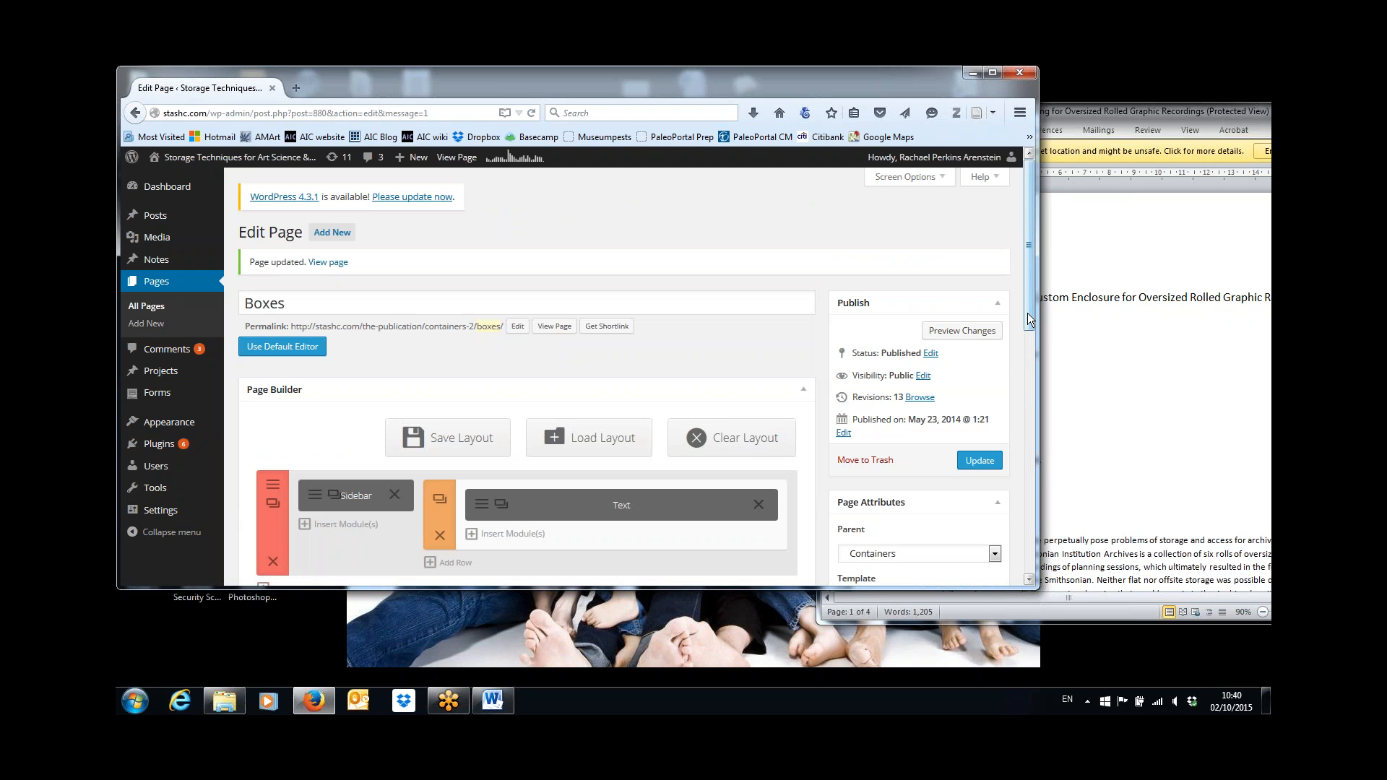
left_click_drag(1028, 315, 1029, 344)
left_click_drag(1029, 345, 1029, 388)
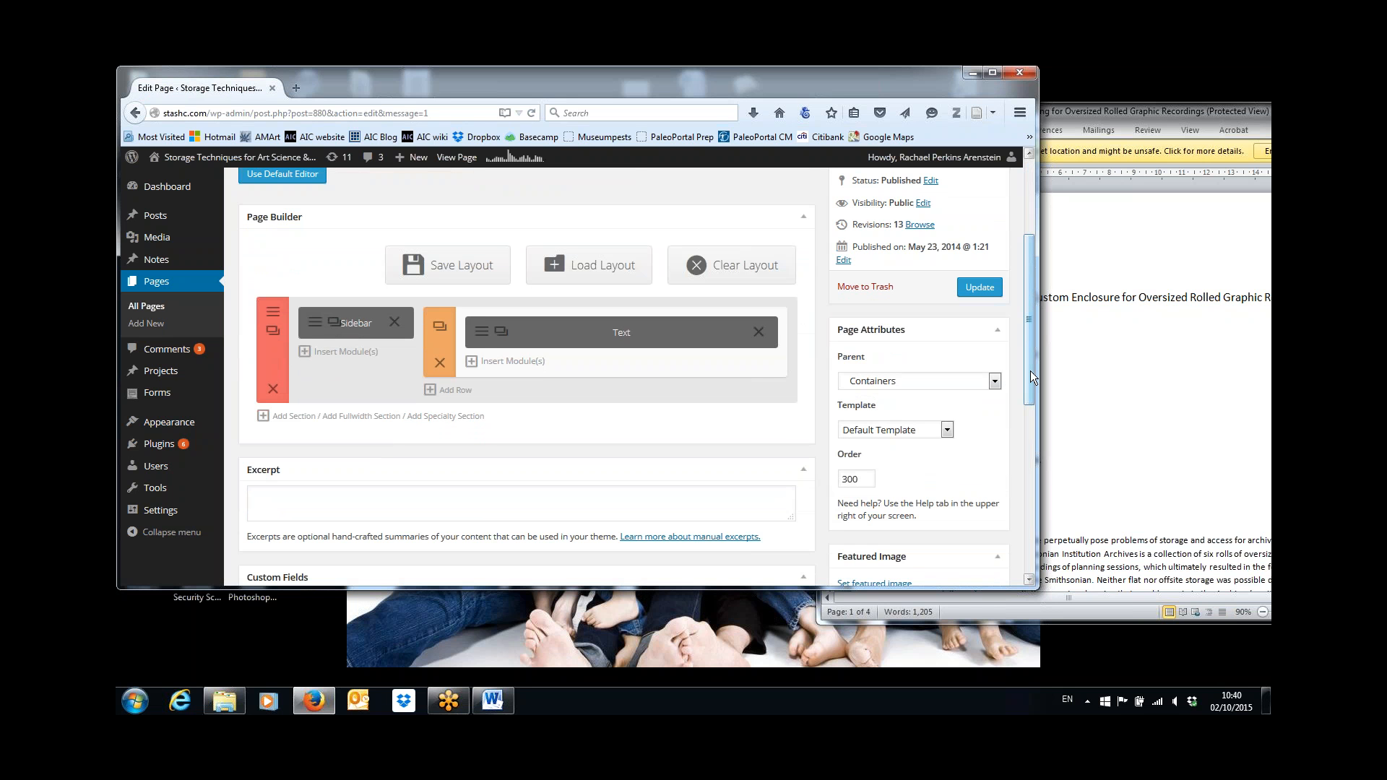
left_click_drag(1030, 371, 1030, 296)
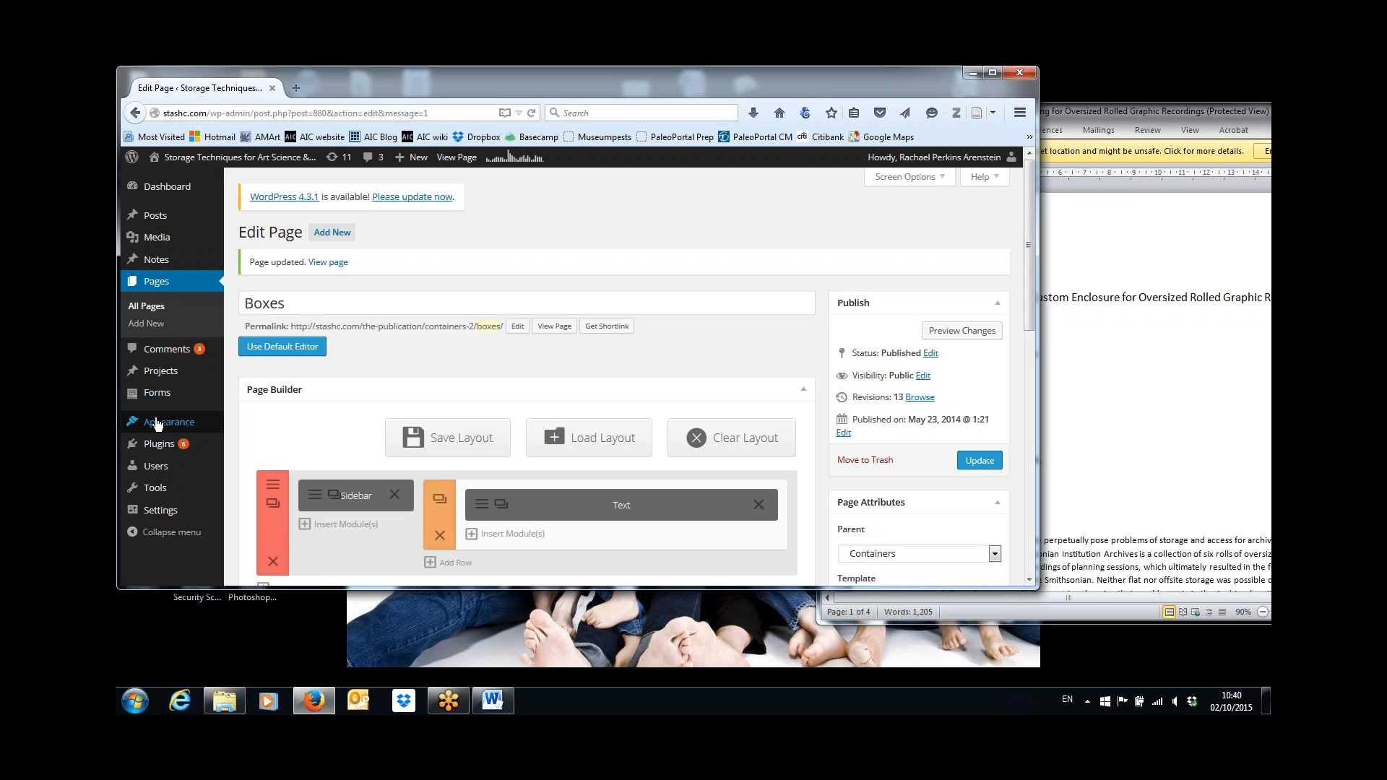
Open the site's widget settings and expand the Pages: Solutions widget in the Sidebar area
mouse_move(161, 426)
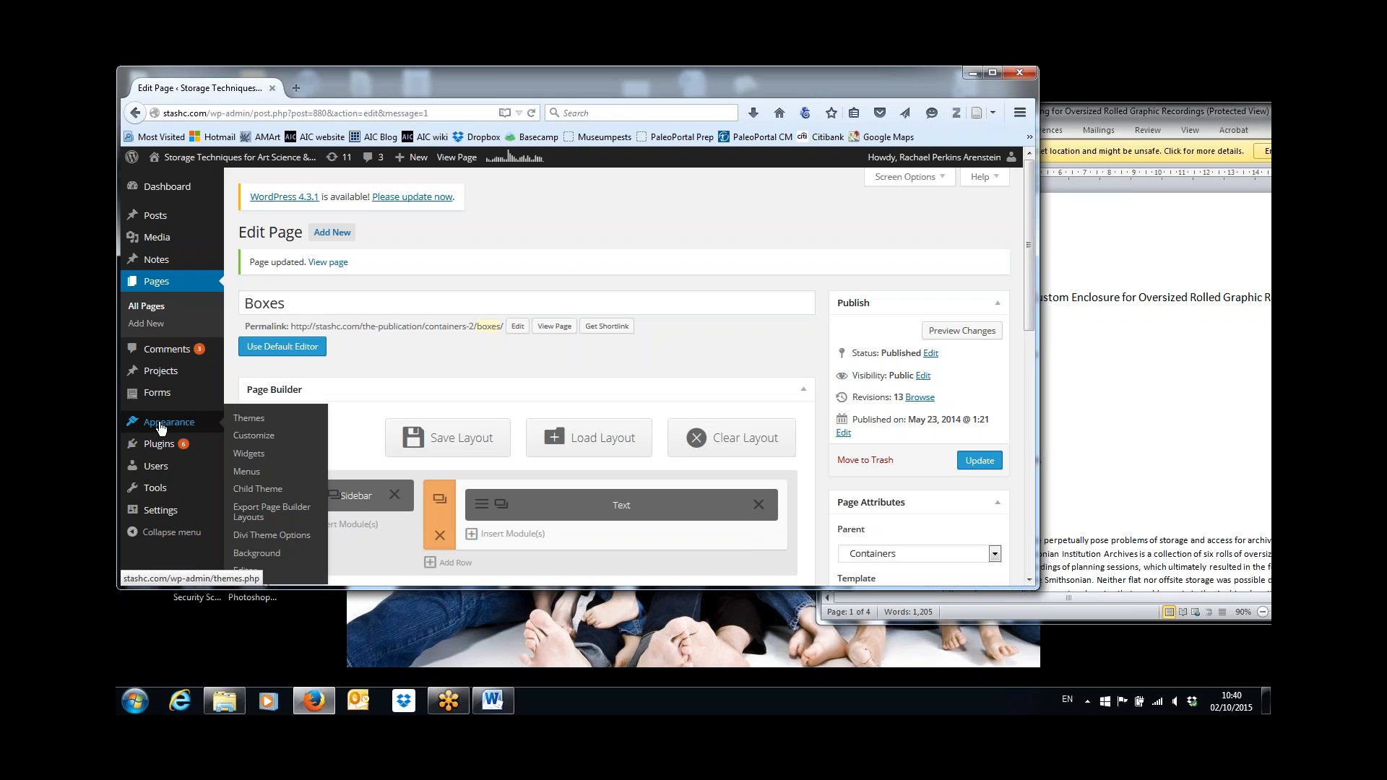
left_click(250, 454)
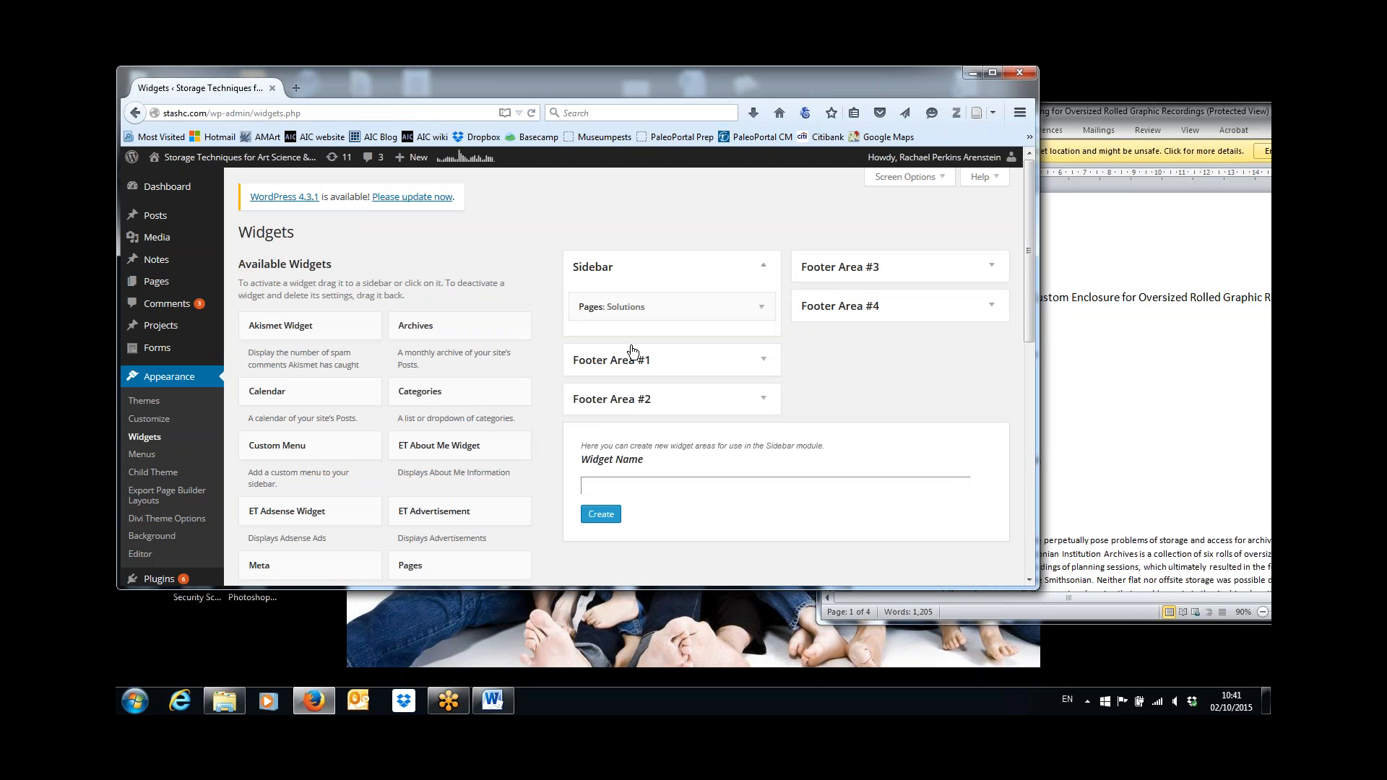
left_click(762, 312)
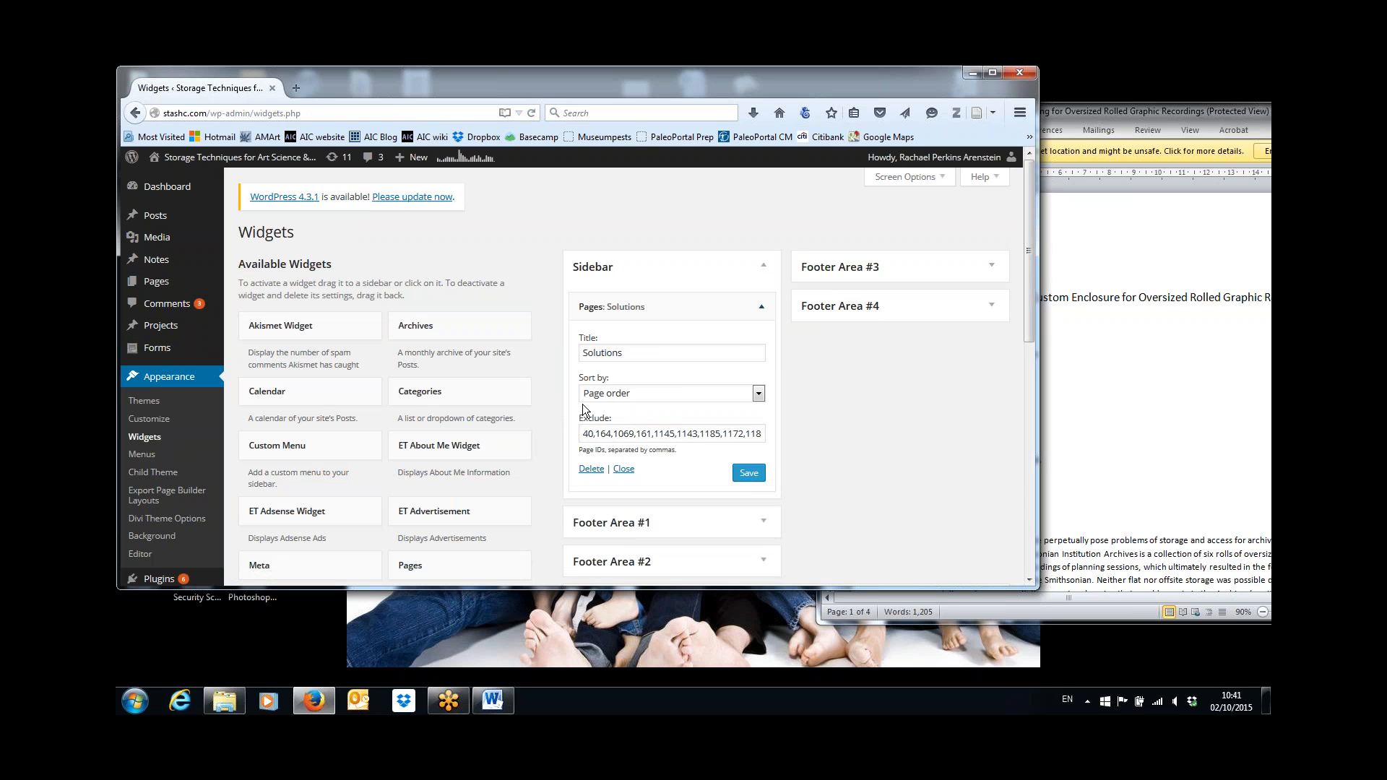
Append page ID 2501 after a comma at the end of the Solutions widget's Exclude list and save the widget
left_click(705, 434)
key("Right")
key("Right")
key("Right")
key("Right")
key("Right")
key("Right")
key("Right")
key("Right")
key("Right")
key("Right")
key("Right")
key("Right")
key("Right")
key("Right")
key("Right")
key("Right")
key("Right")
key("Right")
key("Right")
key("Right")
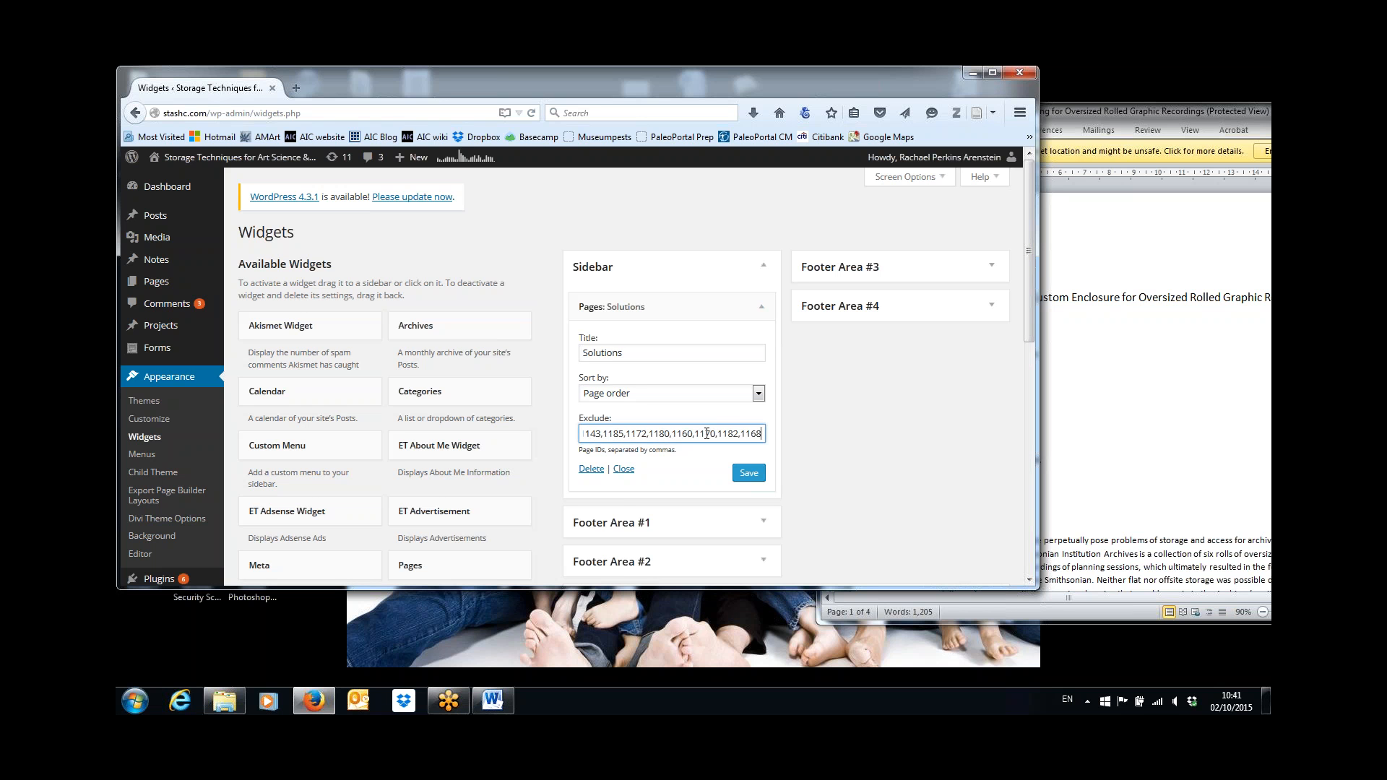
key("Right")
key("Right")
key("Right")
key("Right")
key("Right")
key("Right")
key("Right")
key("Right")
key("Right")
key("Right")
key("Right")
key("Right")
key("Right")
key("Right")
key("Right")
key("Right")
key("Right")
key("Right")
key("Right")
key("Right")
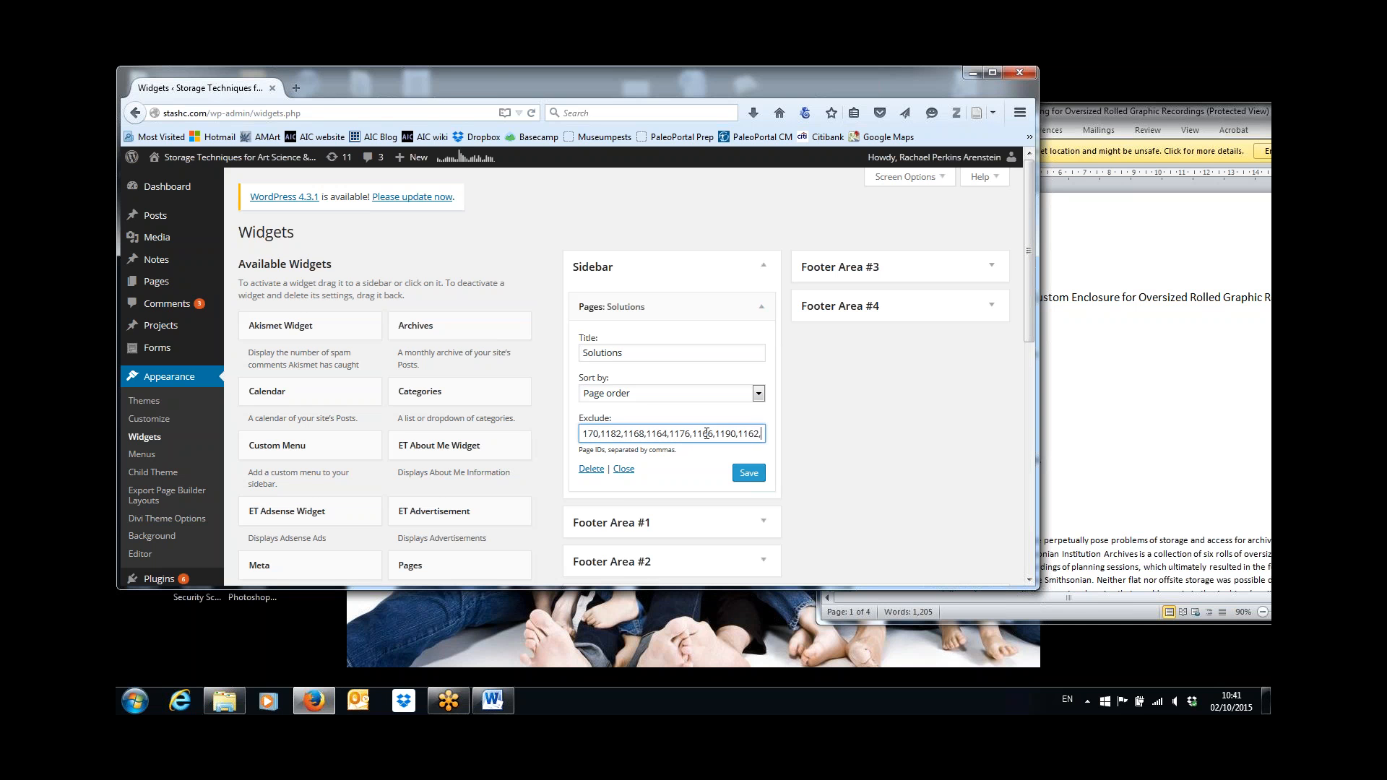
key("Right")
key("Right")
key("Right")
key("Right")
key("Right")
key("Right")
key("Right")
key("Right")
key("Right")
key("Right")
key("Right")
key("Right")
key("Right")
key("Right")
key("Right")
key("Right")
key("Right")
key("Right")
key("Right")
key("Right")
key("Right")
key("Right")
key("Right")
key("Right")
key("Right")
key("Right")
key("Right")
key("Right")
key("Right")
key("Right")
key("Right")
key("Right")
key("Right")
key("Right")
key("Right")
key("Right")
key("Right")
key("Right")
key("Right")
key("Right")
key("Right")
key("Right")
key("Right")
key("Right")
key("Right")
key("Right")
key("Right")
key("Right")
key("Right")
key("Right")
key("Right")
key("Right")
key("Right")
key("Right")
key("Right")
key("Right")
key("Right")
key("Right")
key("Right")
key("Right")
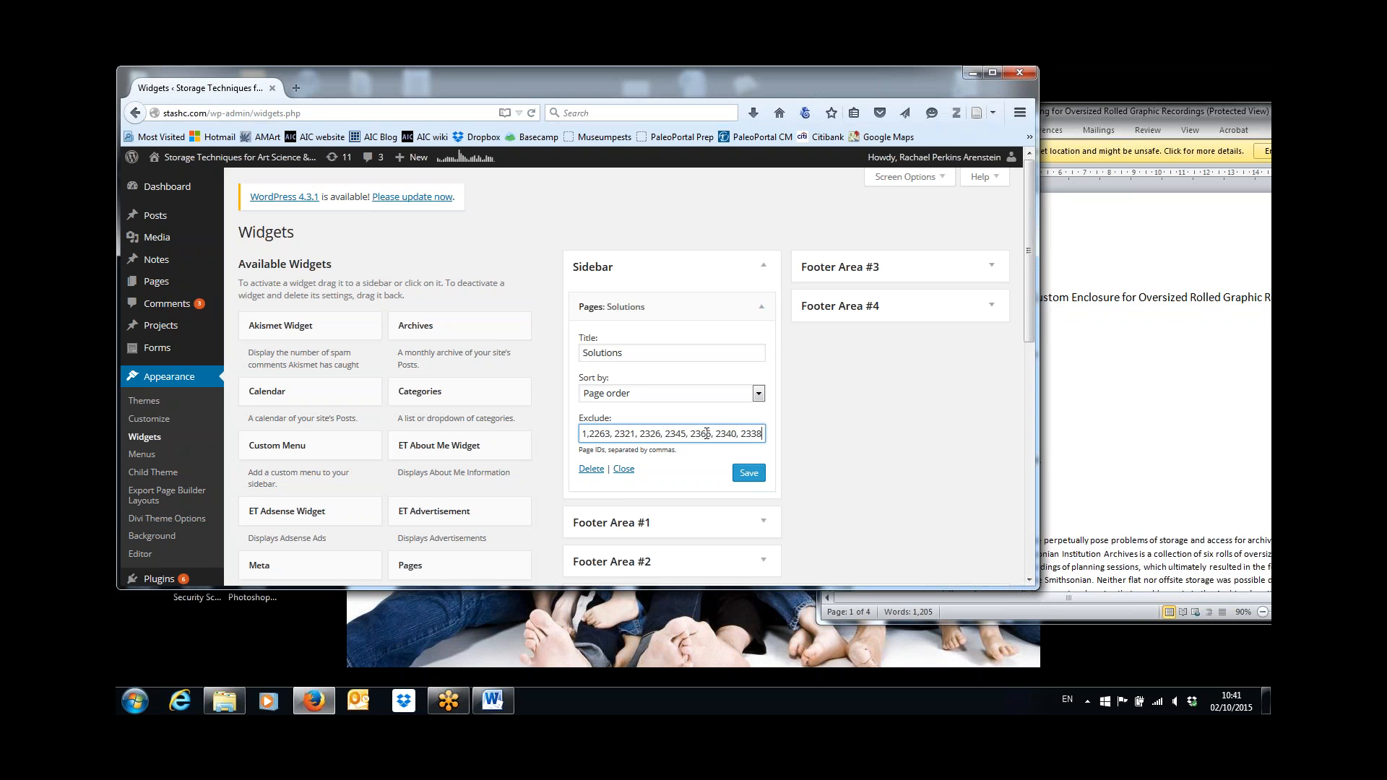
type(", ")
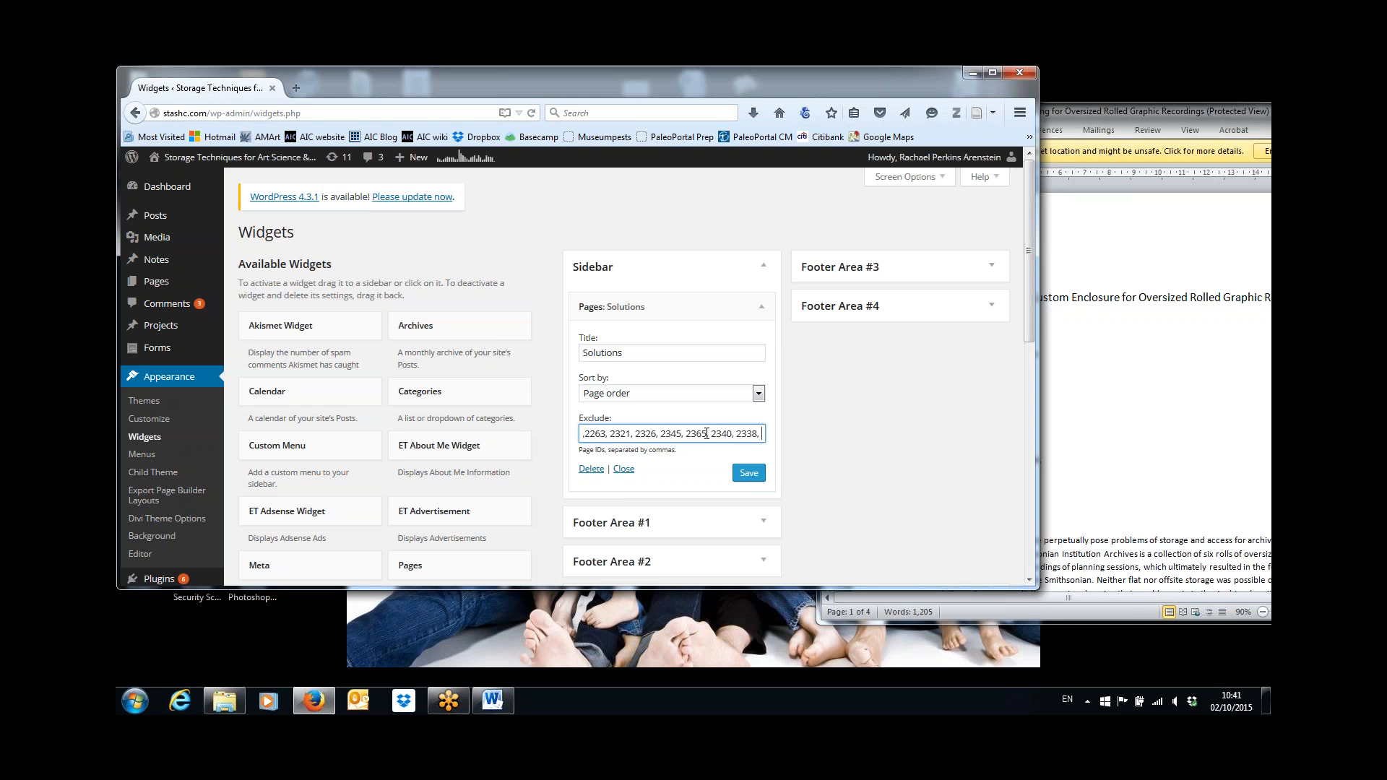
type("2501")
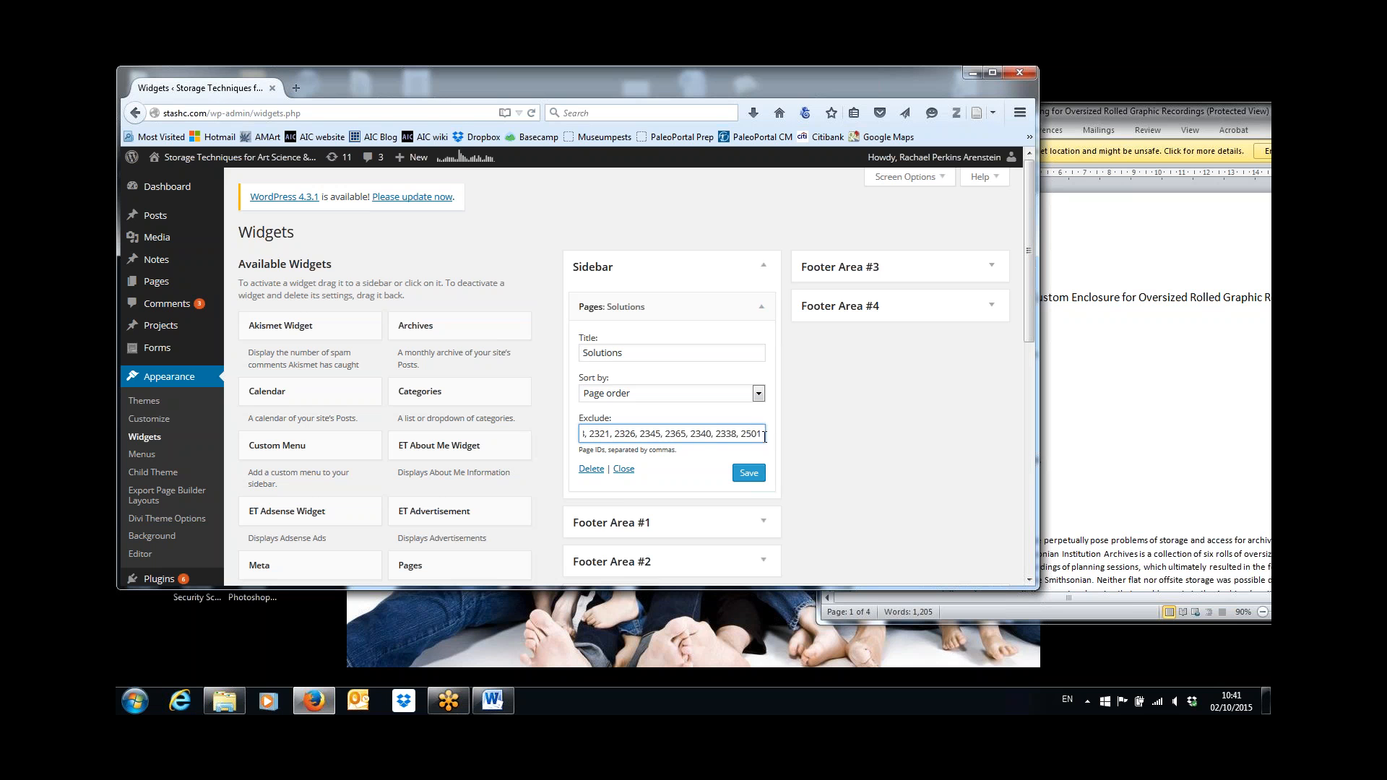
left_click(746, 475)
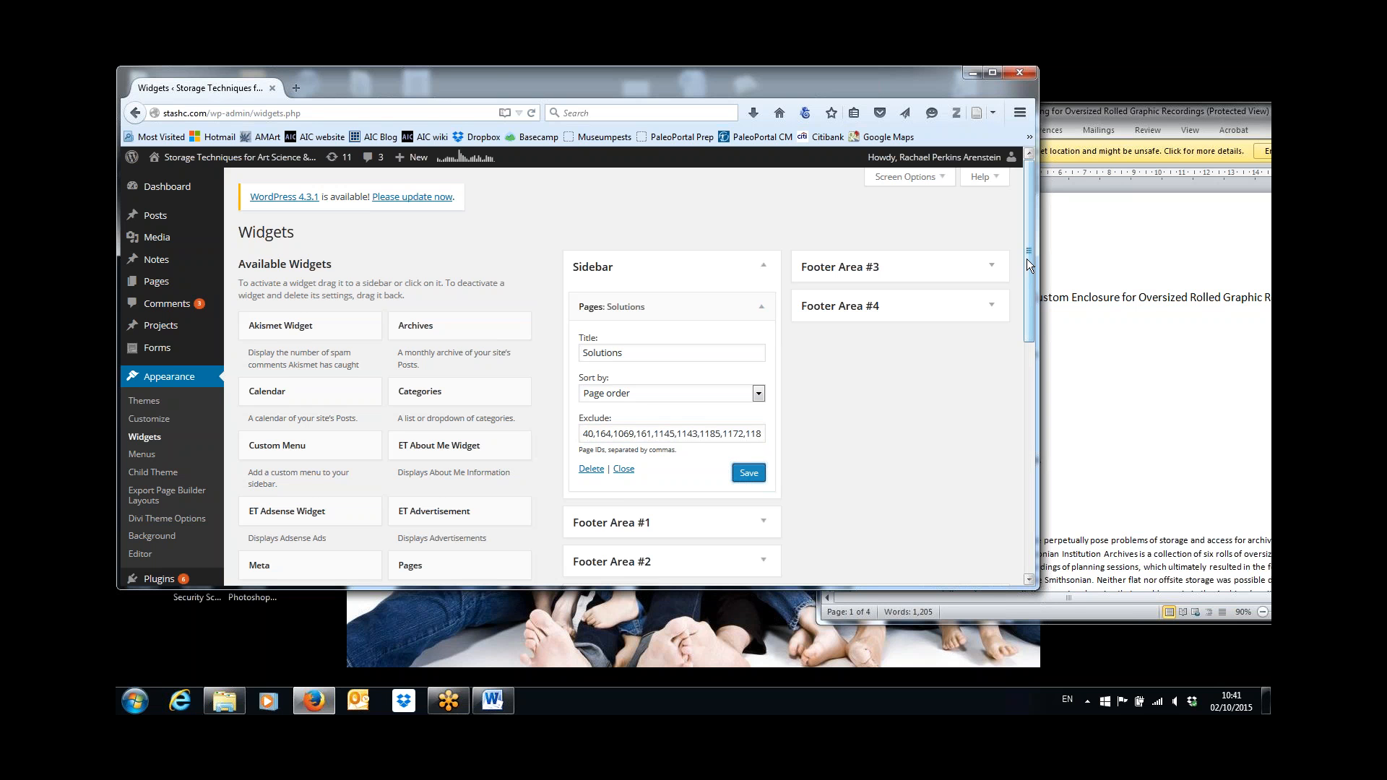
Visit the live site and view the Solutions page with its sidebar page list
mouse_move(1026, 259)
left_mouse_down()
mouse_move(1027, 270)
mouse_move(1026, 255)
left_mouse_up()
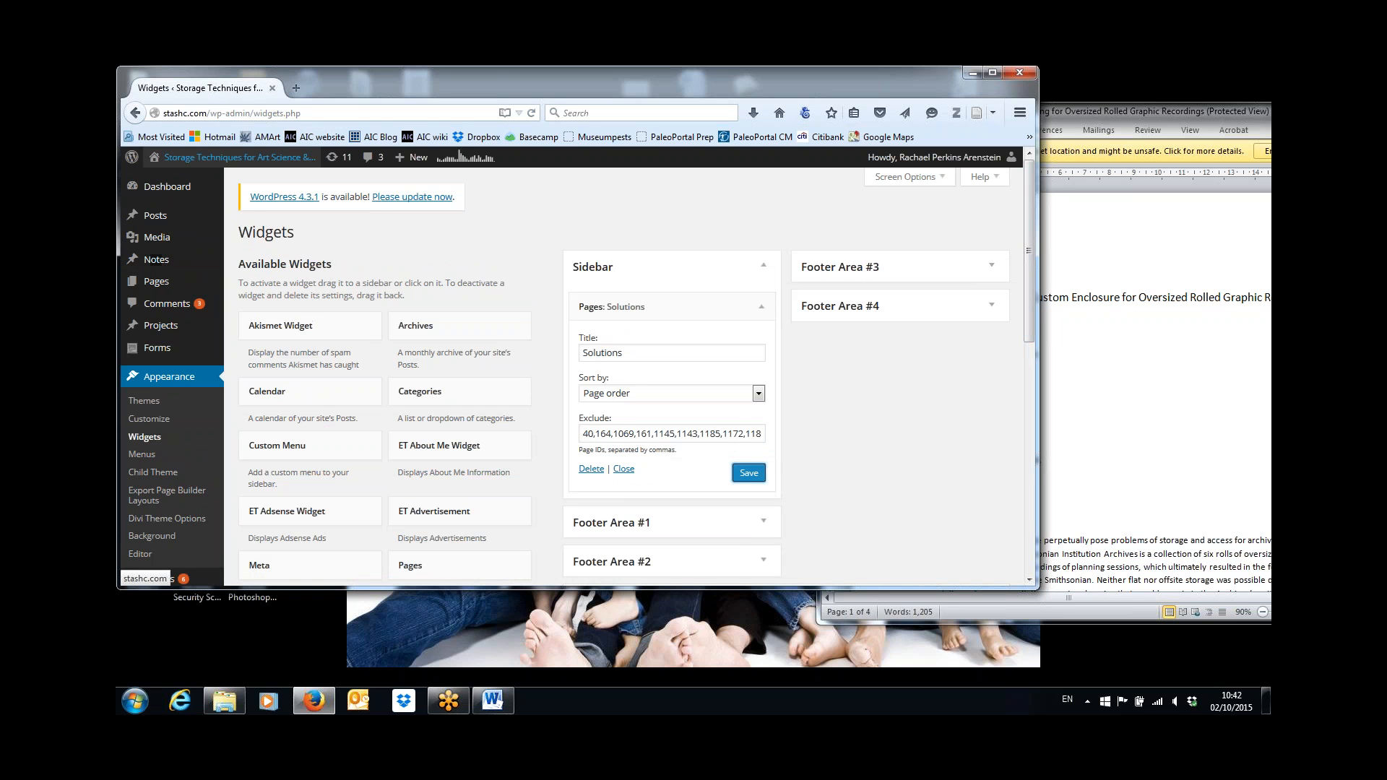
mouse_move(241, 159)
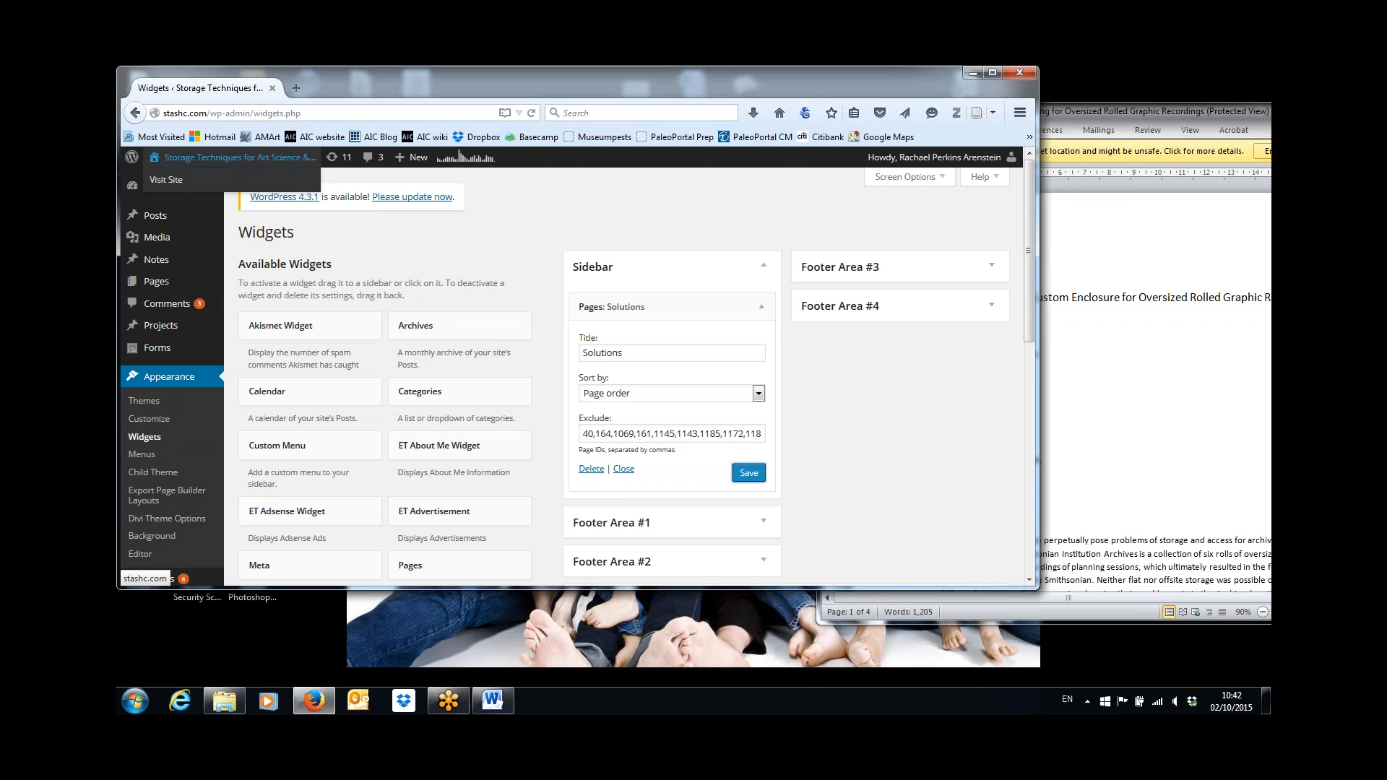
left_click(173, 188)
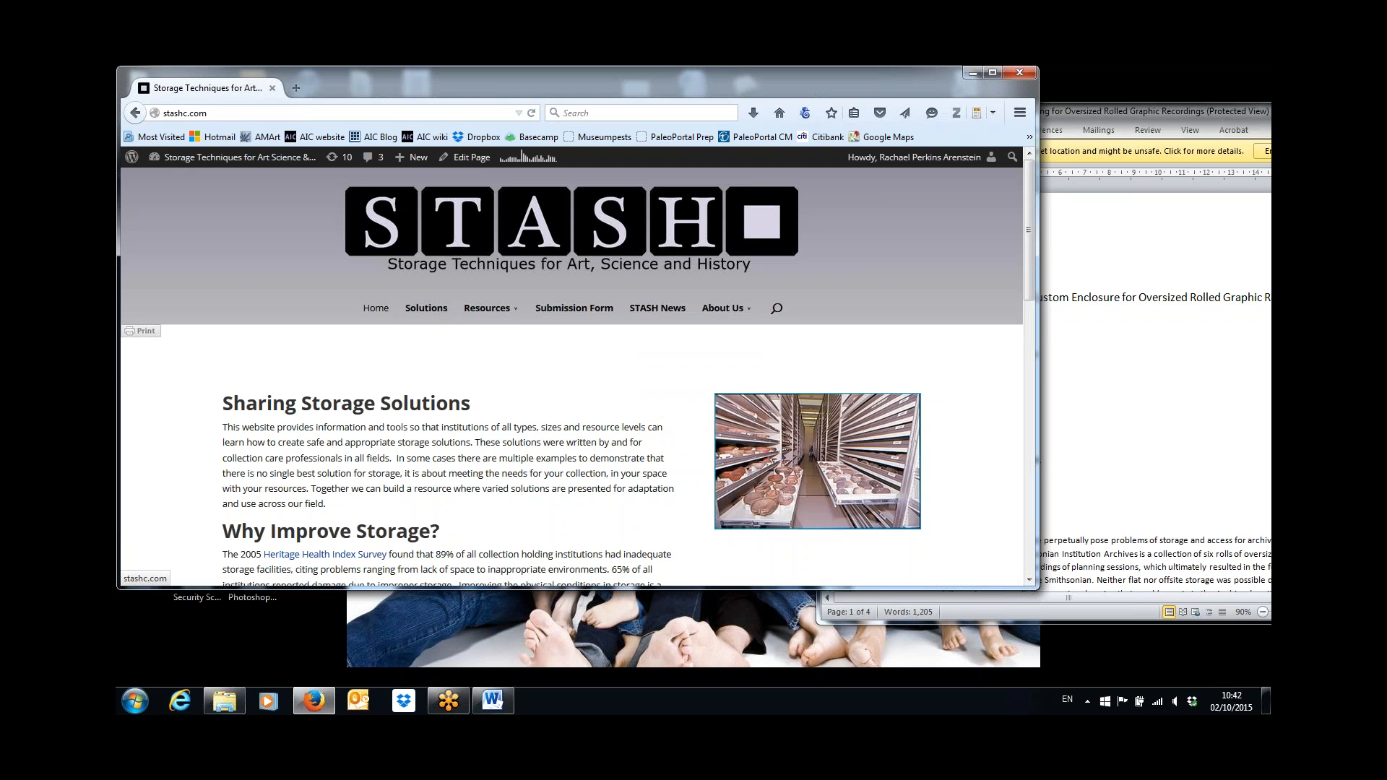
left_click(427, 315)
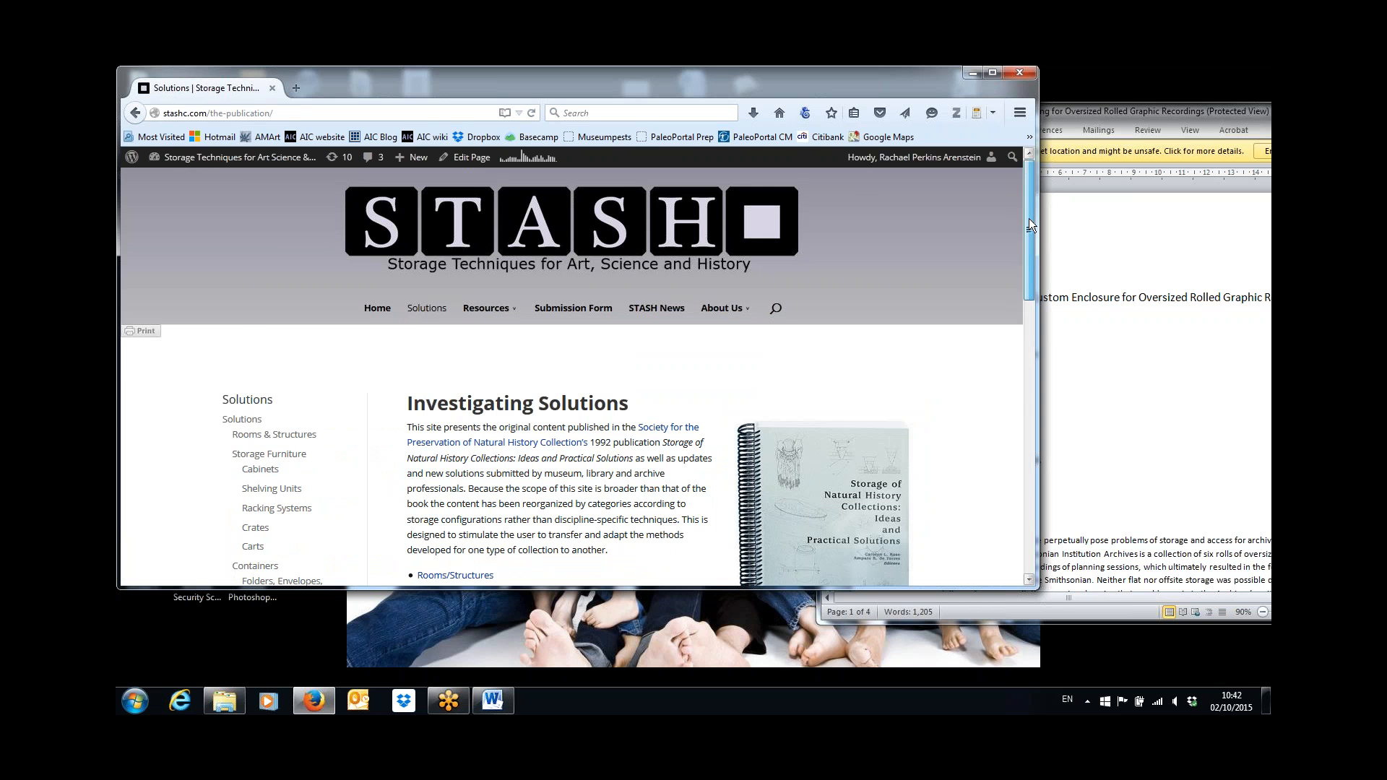
mouse_move(1029, 218)
left_mouse_down()
mouse_move(1024, 437)
mouse_move(1046, 228)
mouse_move(1042, 211)
mouse_move(1027, 302)
mouse_move(1029, 219)
left_mouse_up()
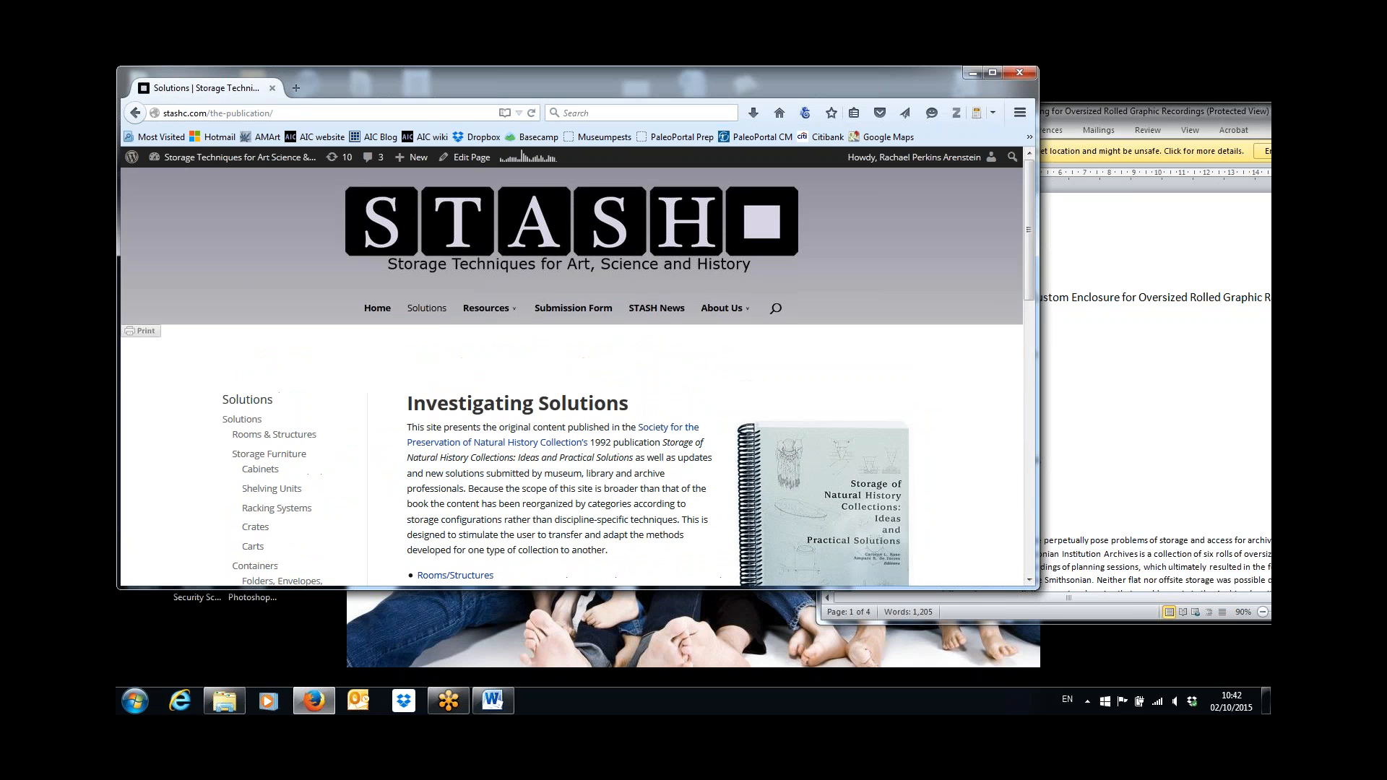
Return to the site's admin area and open the Exclude Page List note in My Notes
left_click(463, 161)
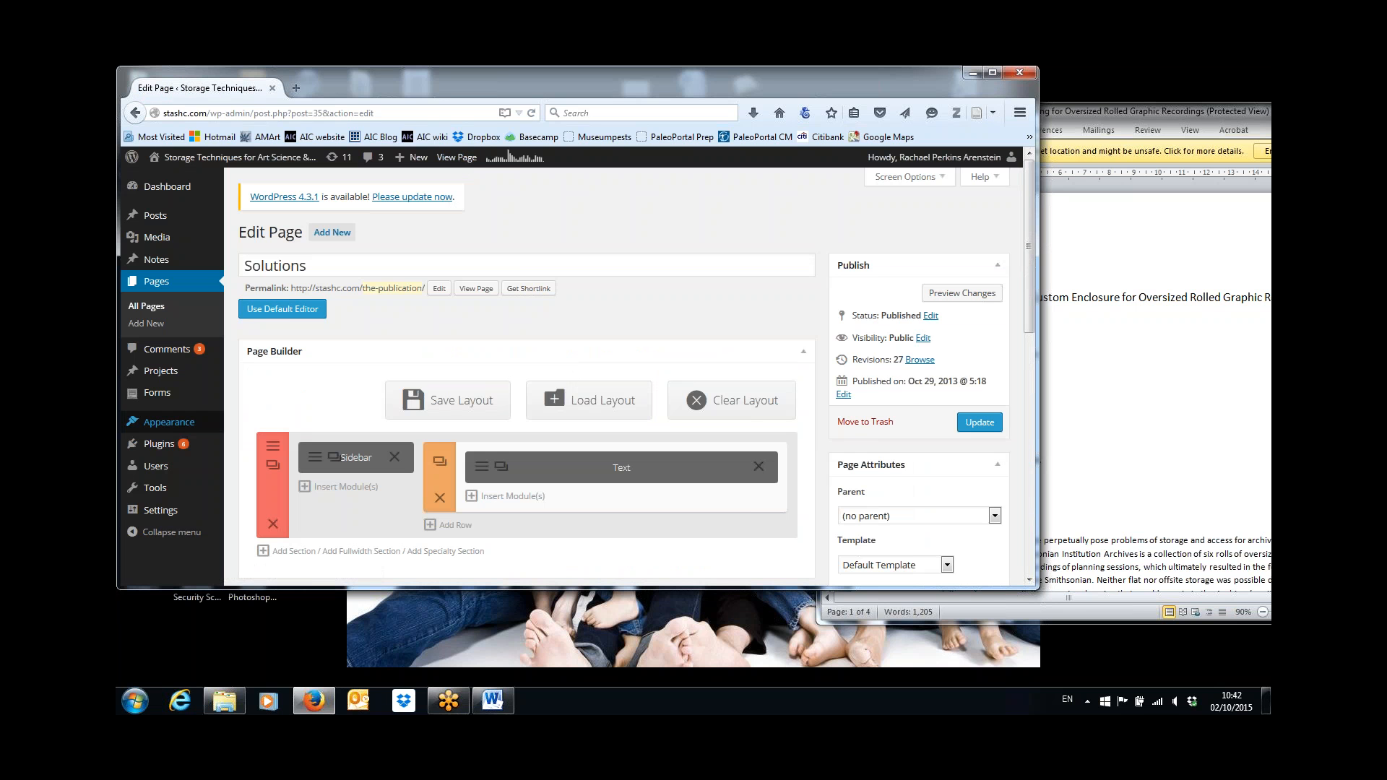
mouse_move(168, 429)
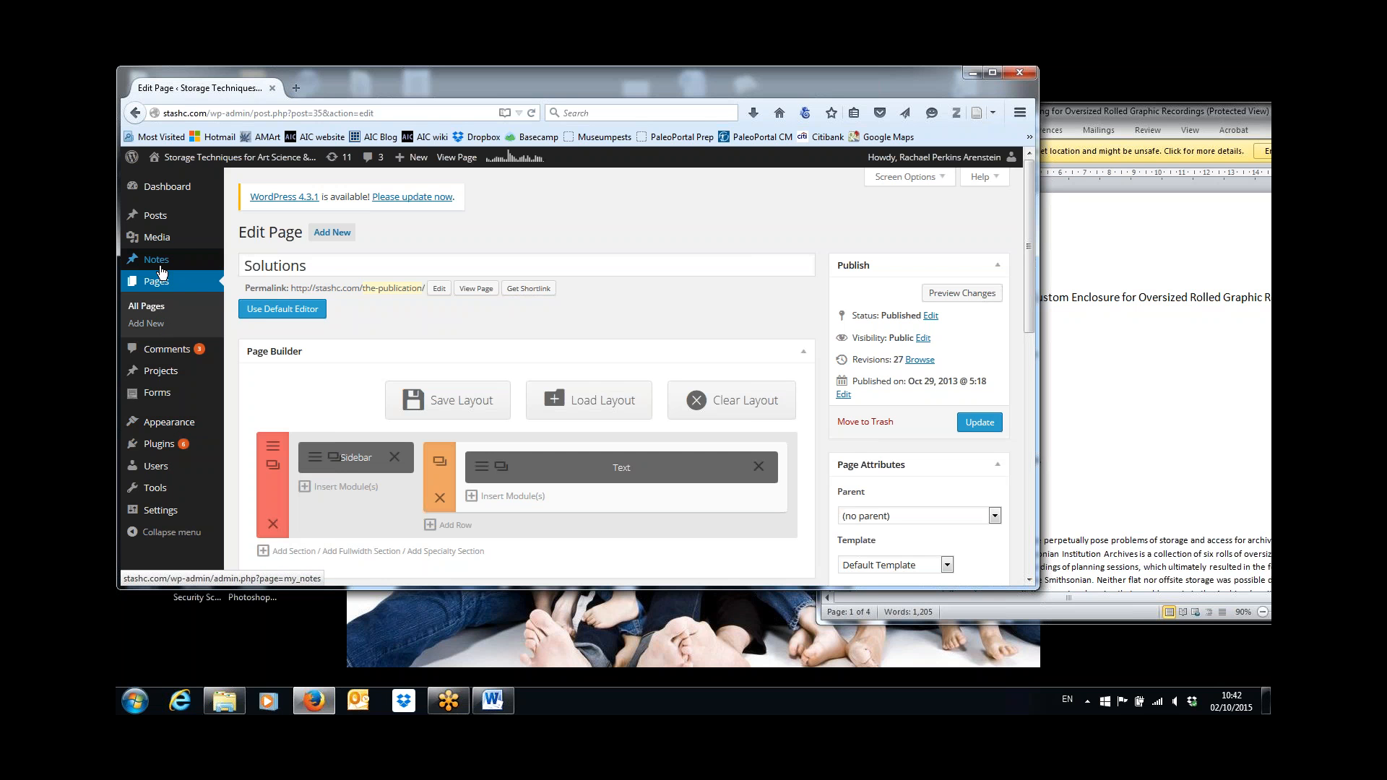
mouse_move(161, 263)
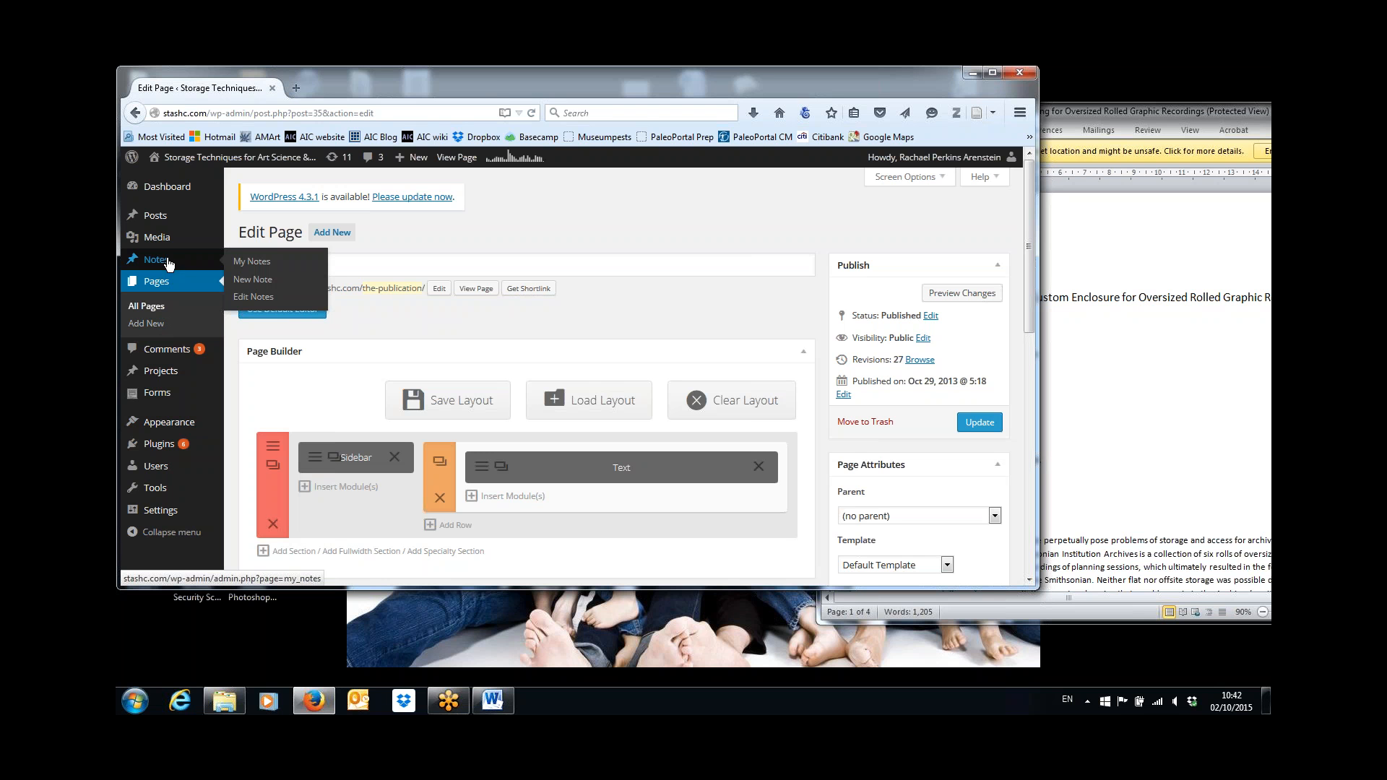
left_click(259, 267)
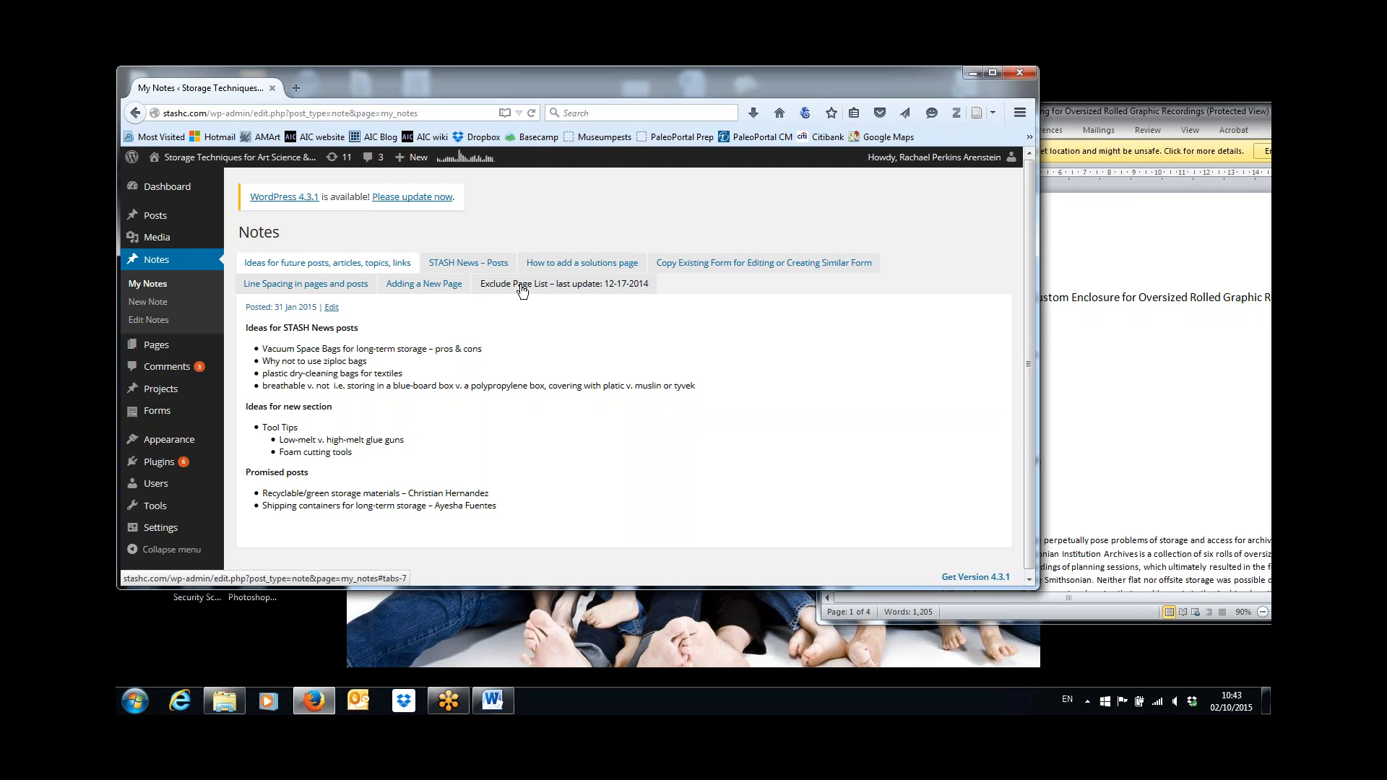
left_click(552, 291)
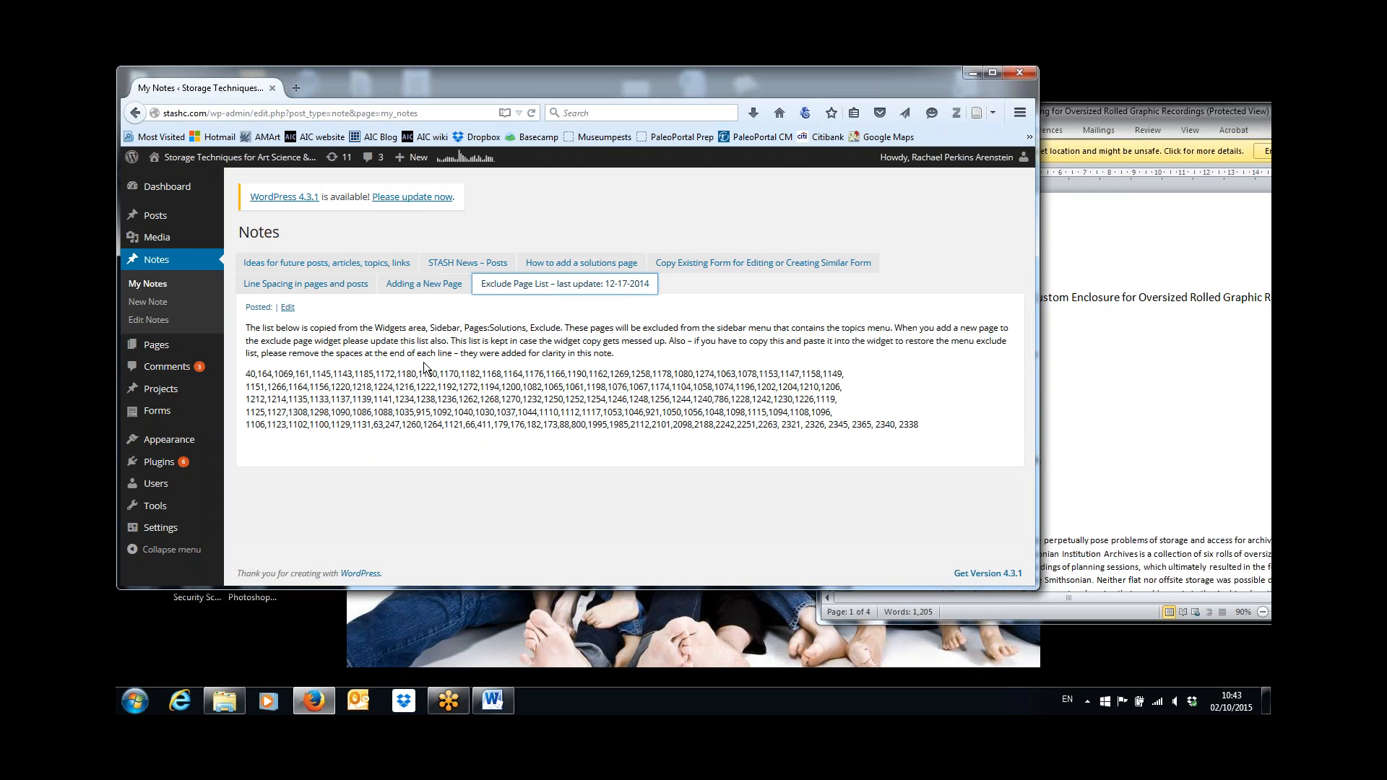
Edit the Exclude Page List note and append page ID 2501 after a comma at the end of its list
left_click(923, 426)
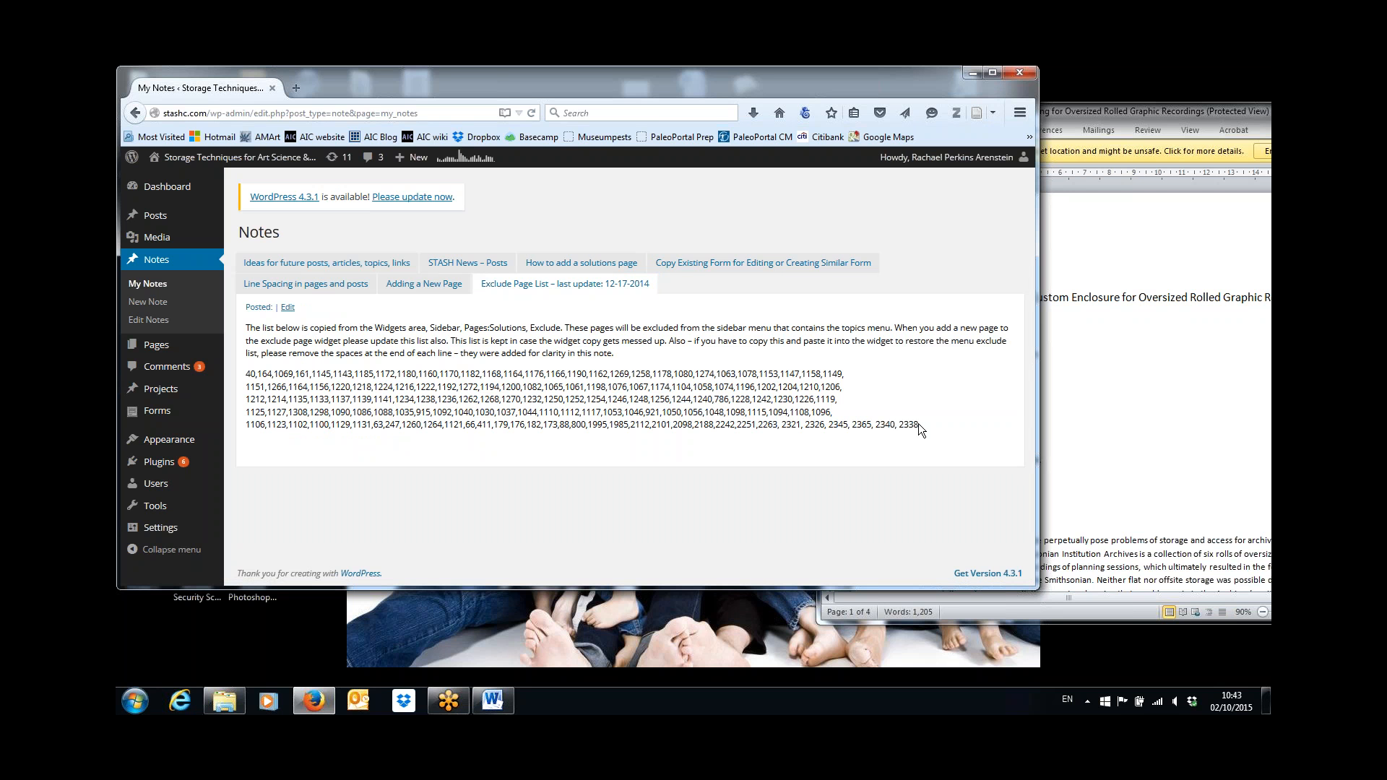
left_click(288, 309)
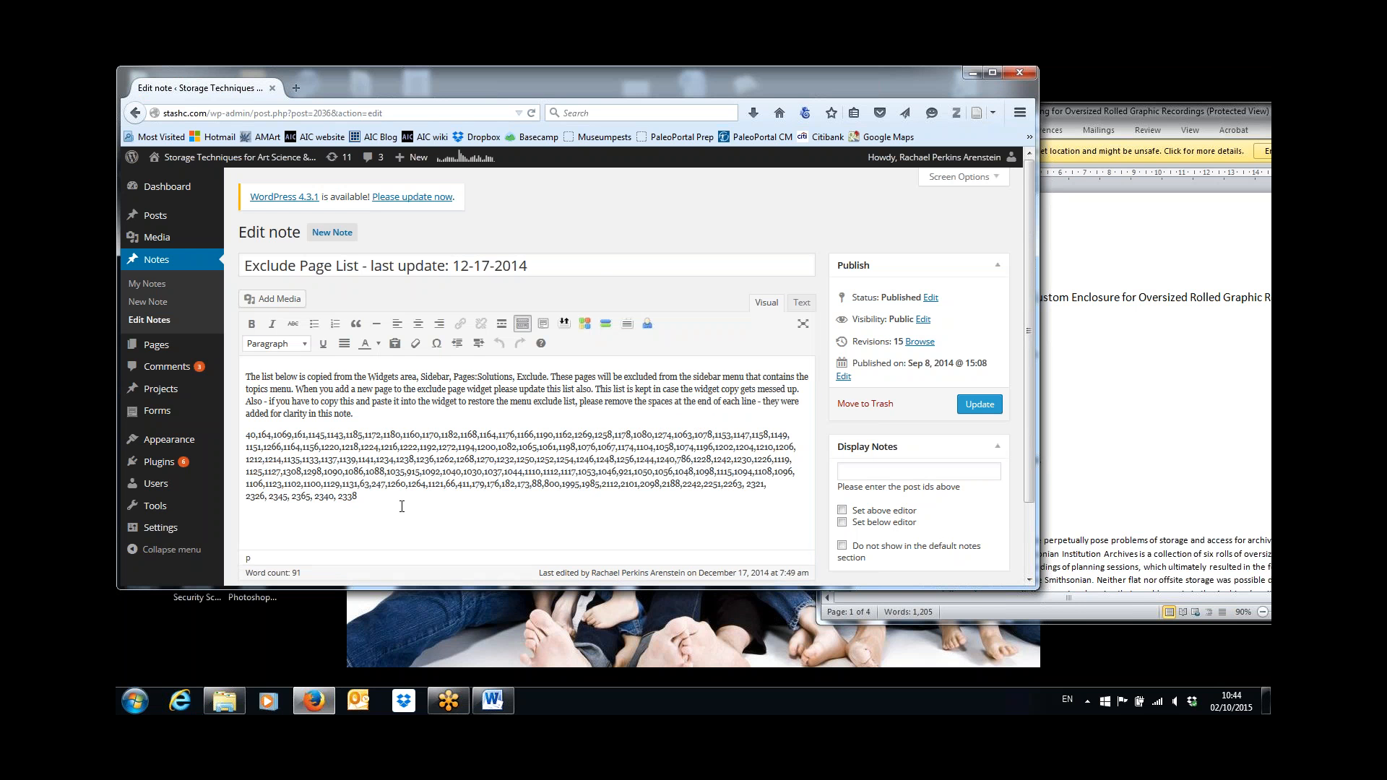
type(", 2501")
Set the last-update date in the note's title to 10-02-2015 and update the note
left_click(458, 265)
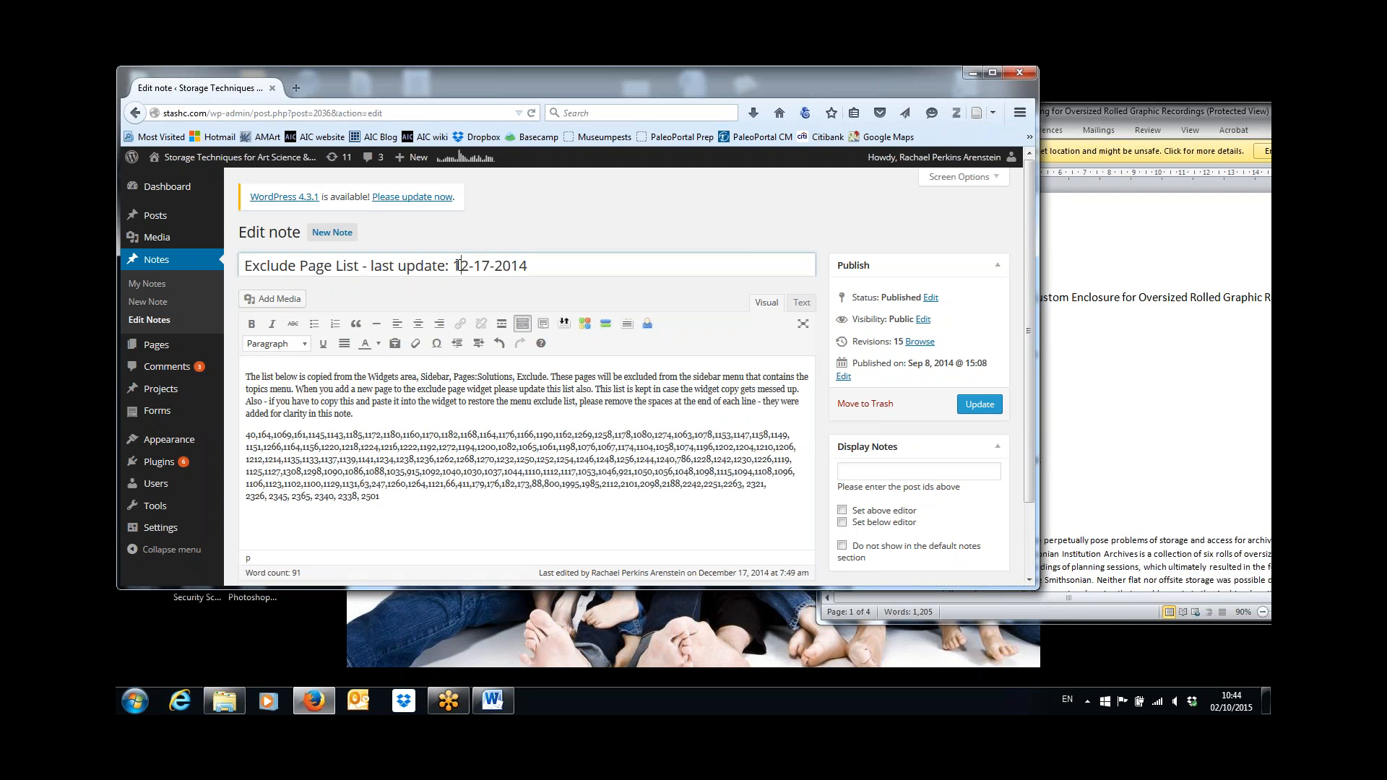
key("shift+Right")
key("shift+Right")
key("shift+Right")
key("shift+Right")
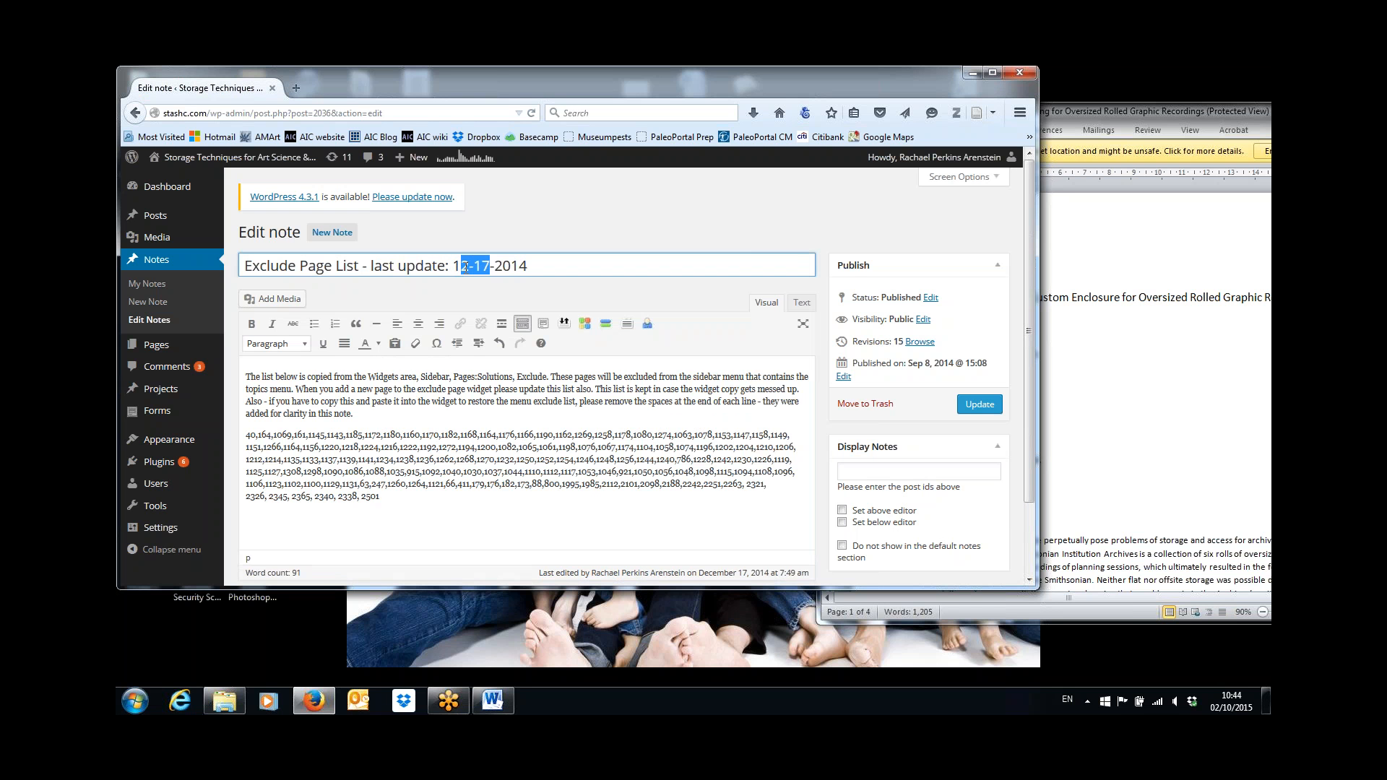
type("0-02")
key("BackSpace")
type("5")
left_click(979, 406)
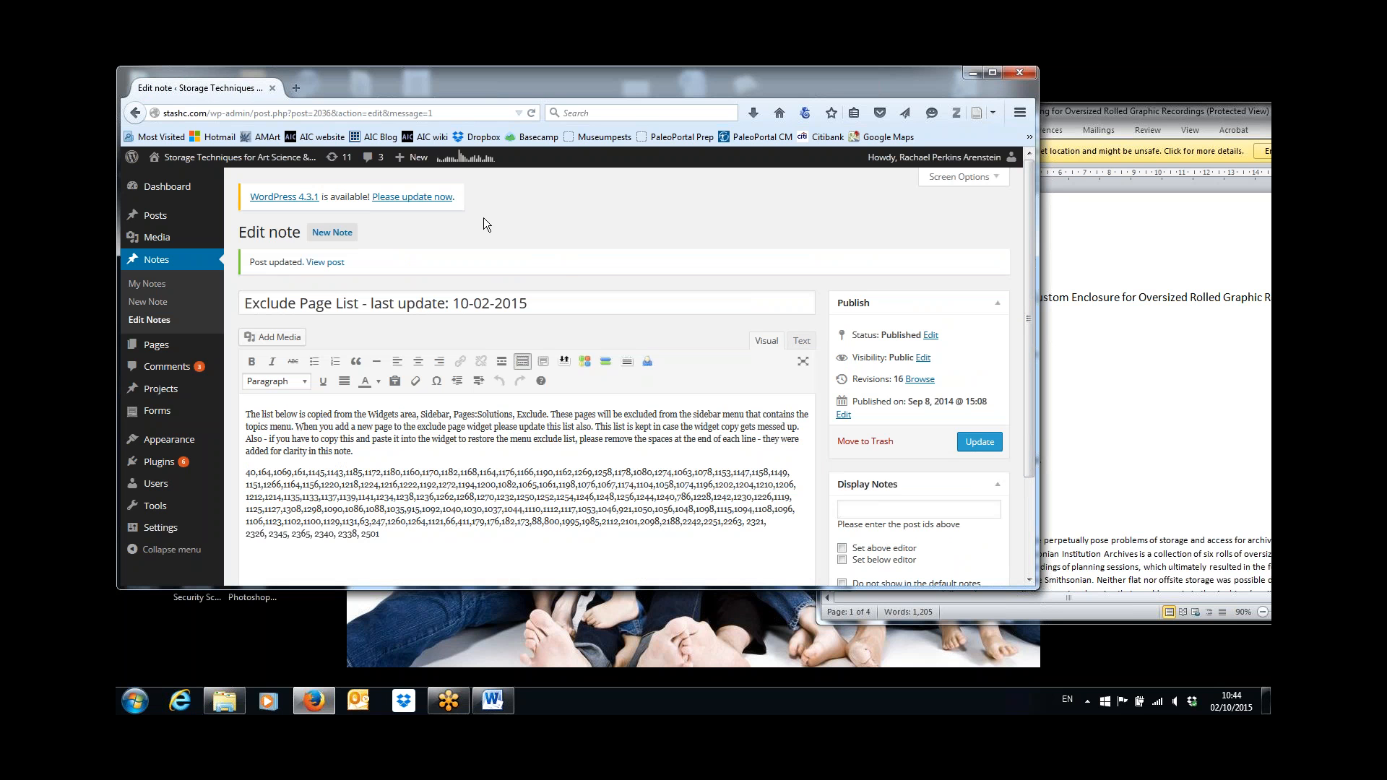
Visit the live home page and test the Creating a Custom Enclosure for Oversized Rolled Graphic Recordings link under NEW on STASH
mouse_move(242, 165)
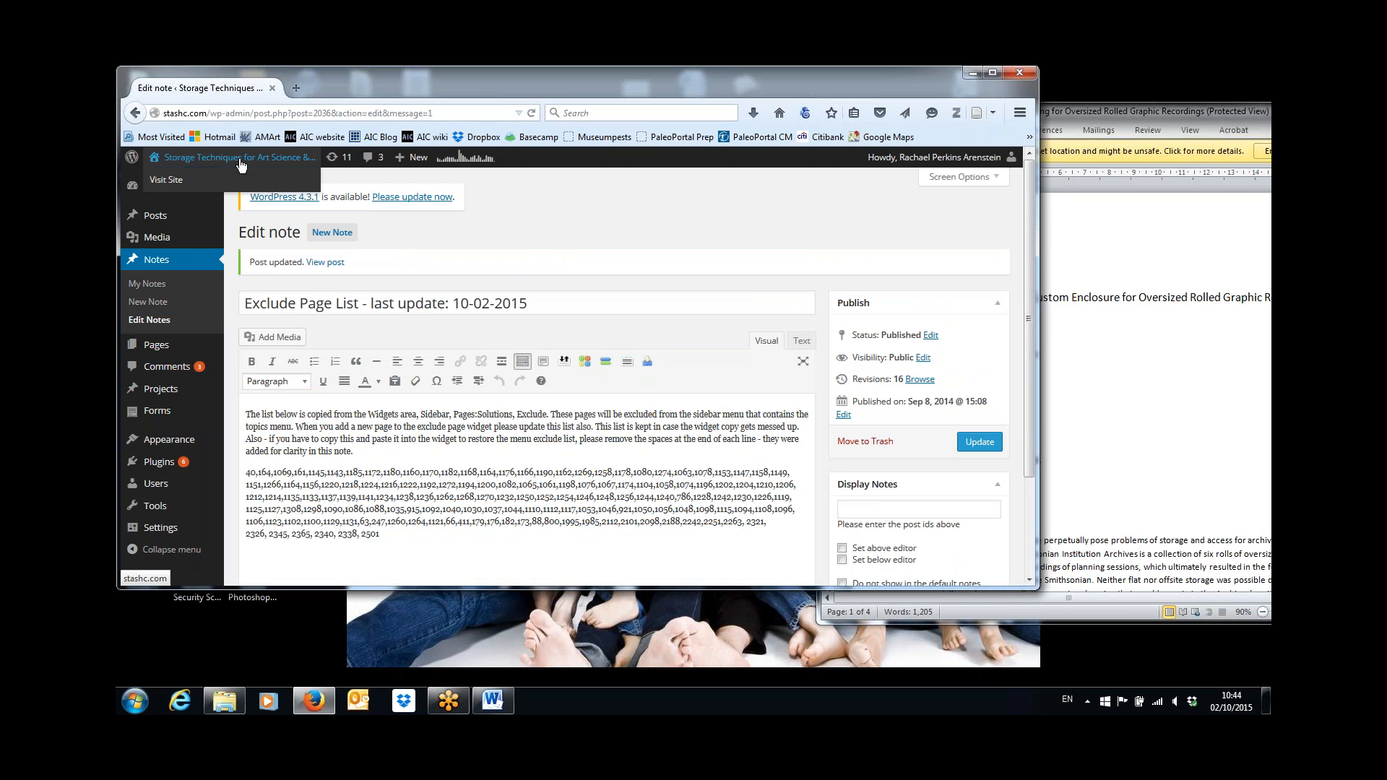
left_click(240, 162)
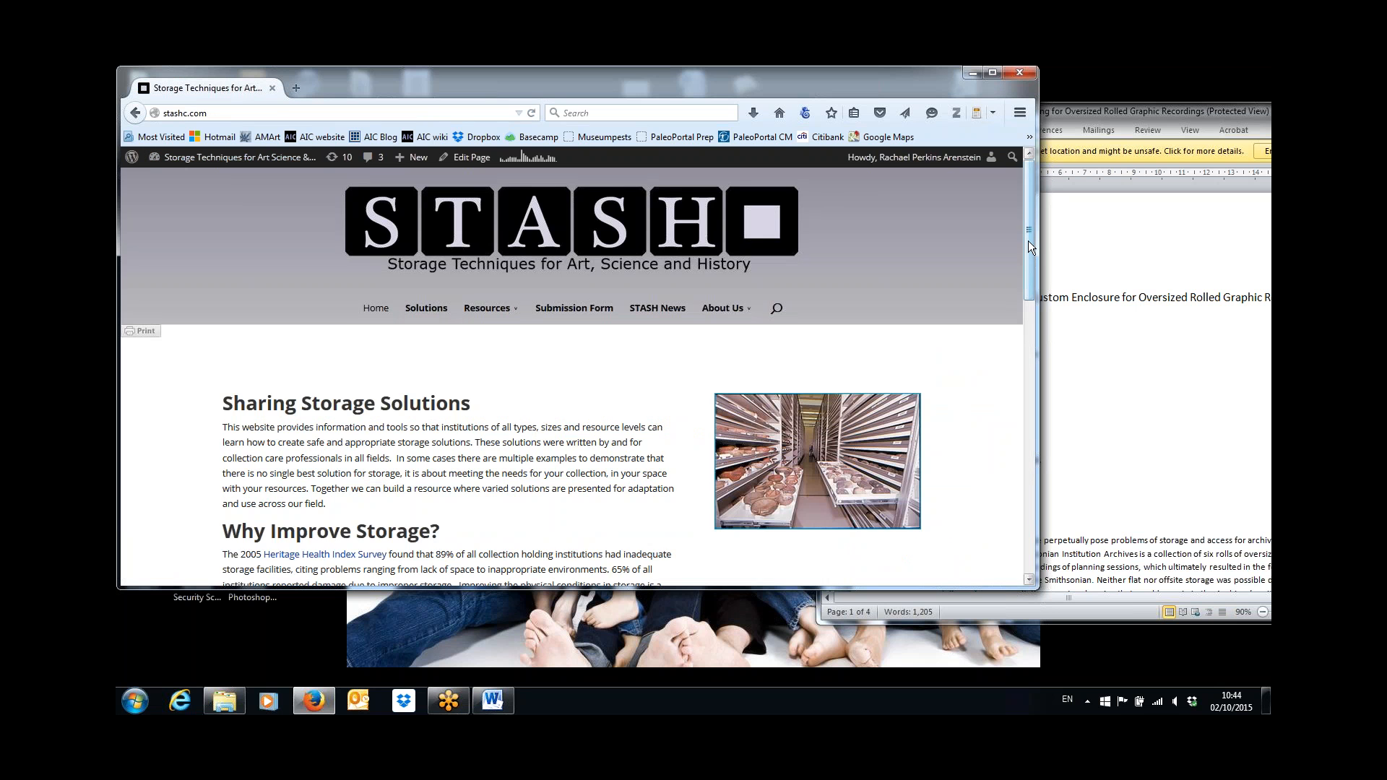
left_click_drag(1030, 243, 1030, 383)
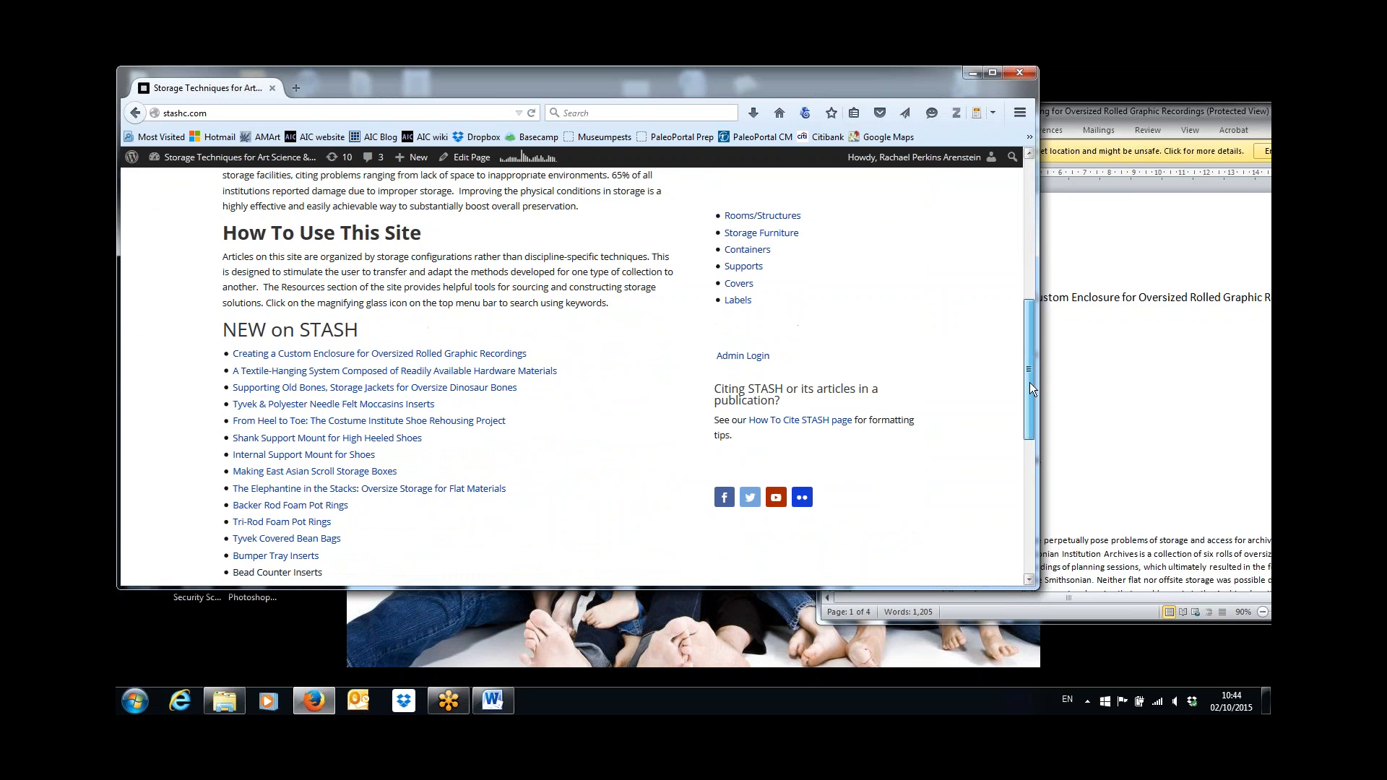
left_click(492, 356)
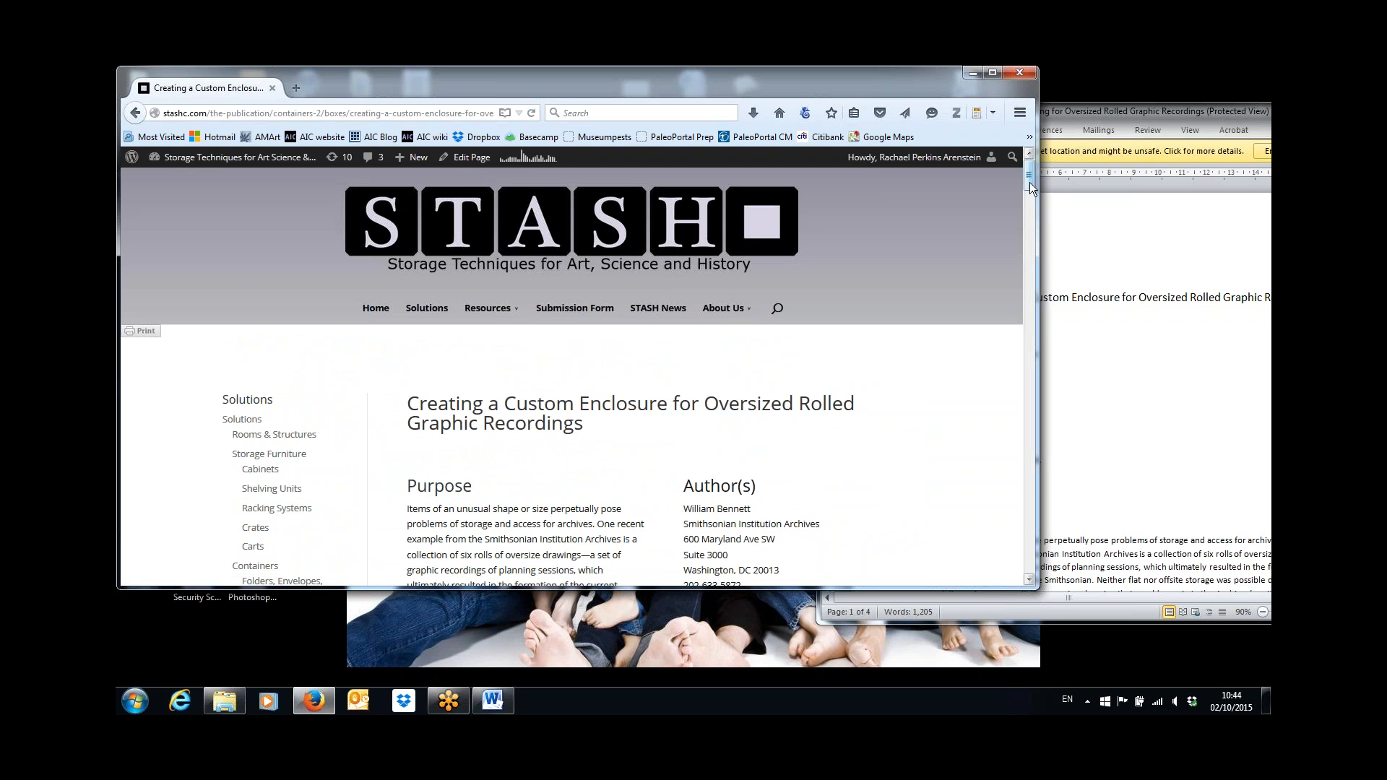
mouse_move(1029, 182)
left_mouse_down()
mouse_move(1028, 210)
mouse_move(1025, 182)
left_mouse_up()
mouse_move(1030, 181)
left_mouse_down()
mouse_move(1032, 238)
mouse_move(1032, 207)
left_mouse_up()
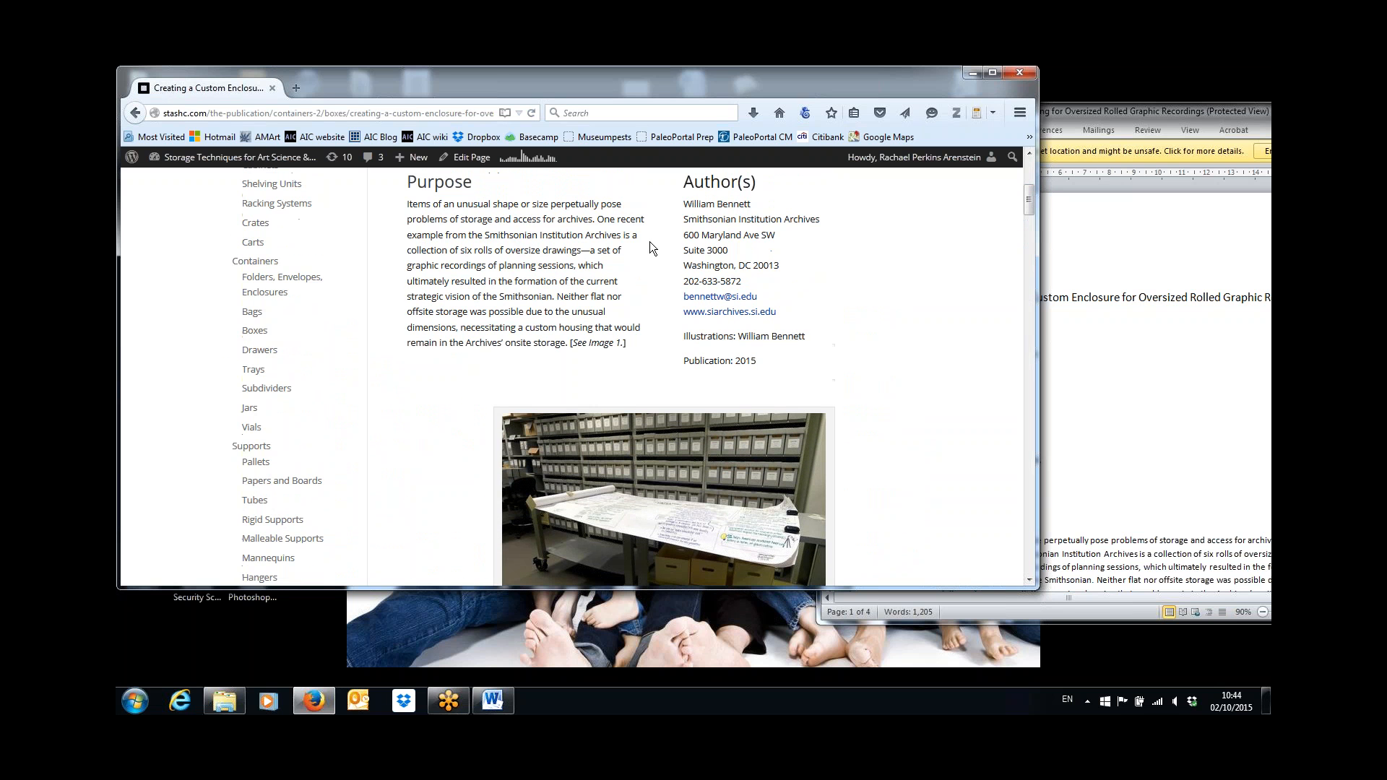
Go to the Boxes page and test the custom enclosure article's link in its Articles list
left_click(254, 333)
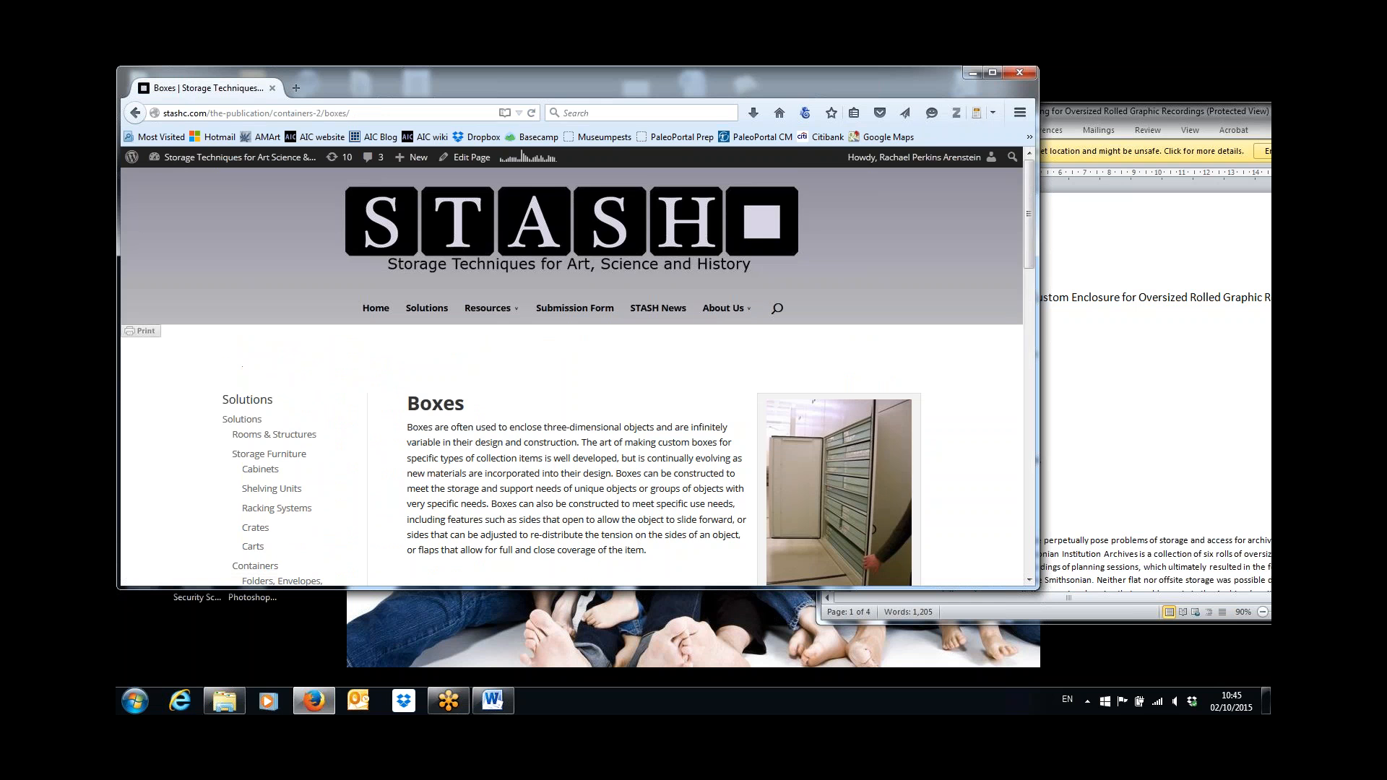
left_click_drag(1029, 228, 1025, 323)
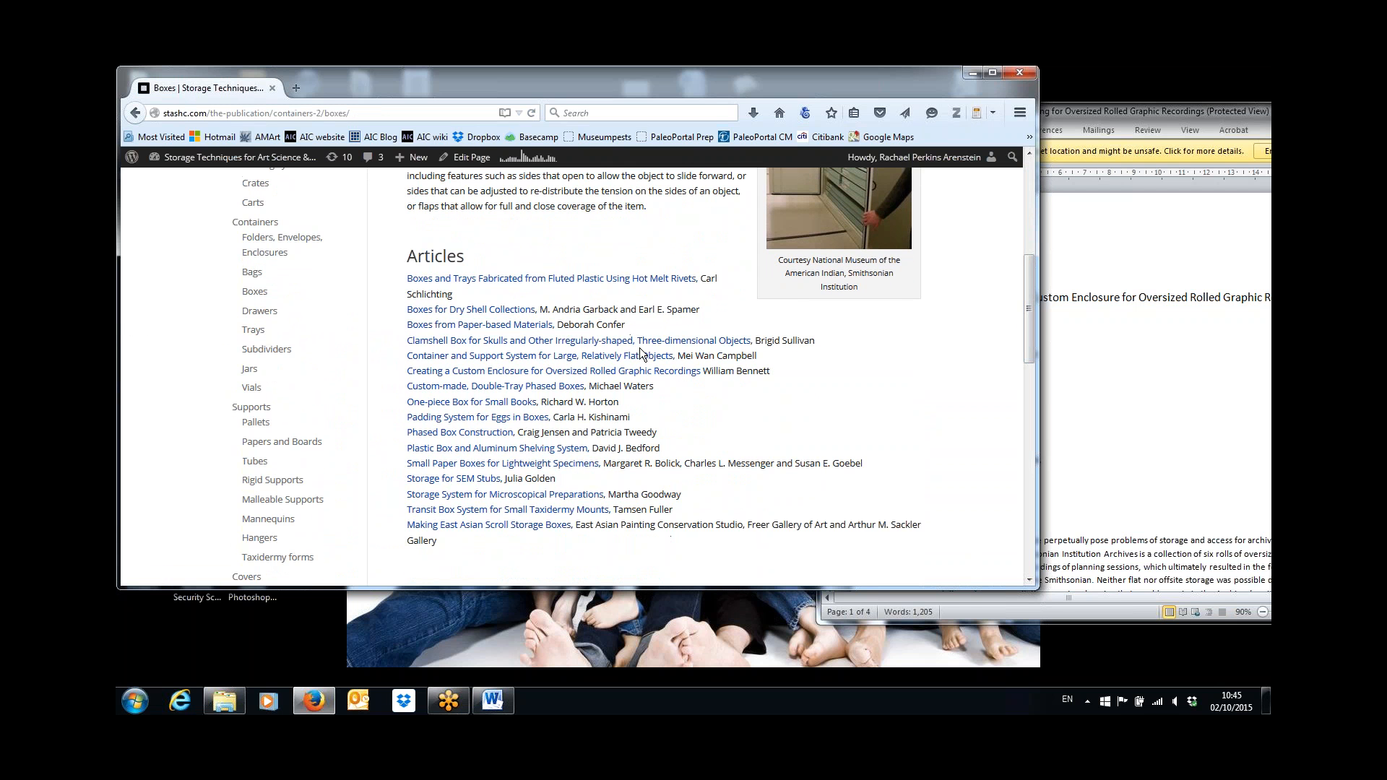
left_click(498, 372)
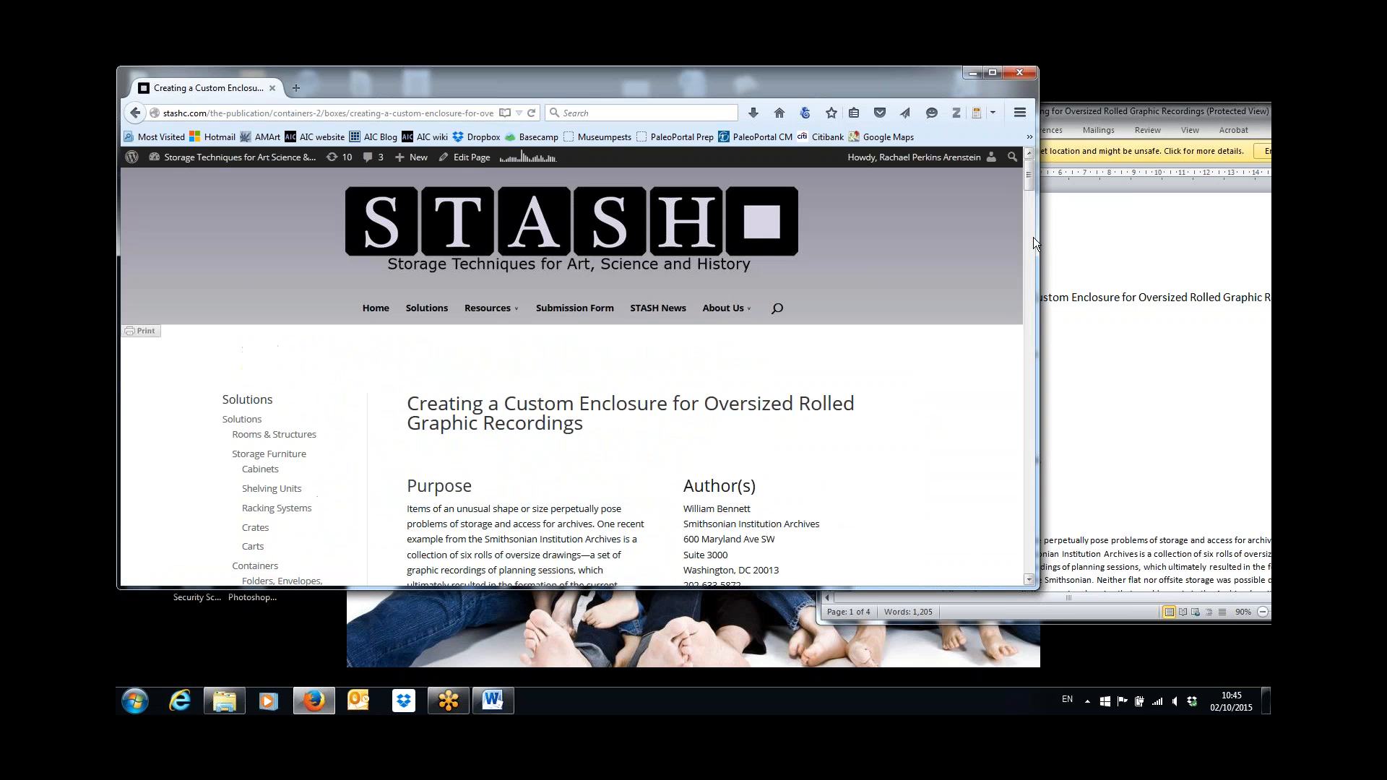
mouse_move(1030, 180)
left_mouse_down()
mouse_move(1025, 283)
mouse_move(1029, 185)
left_mouse_up()
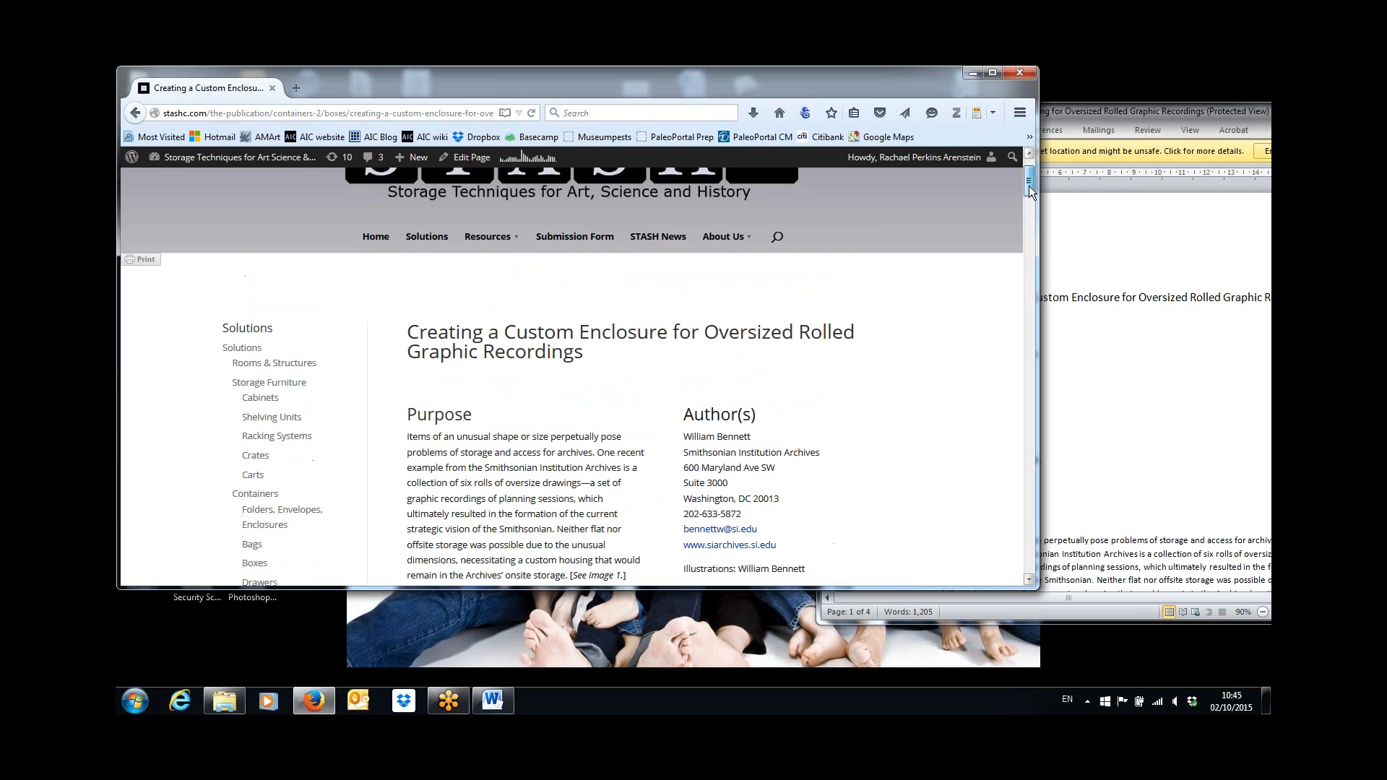